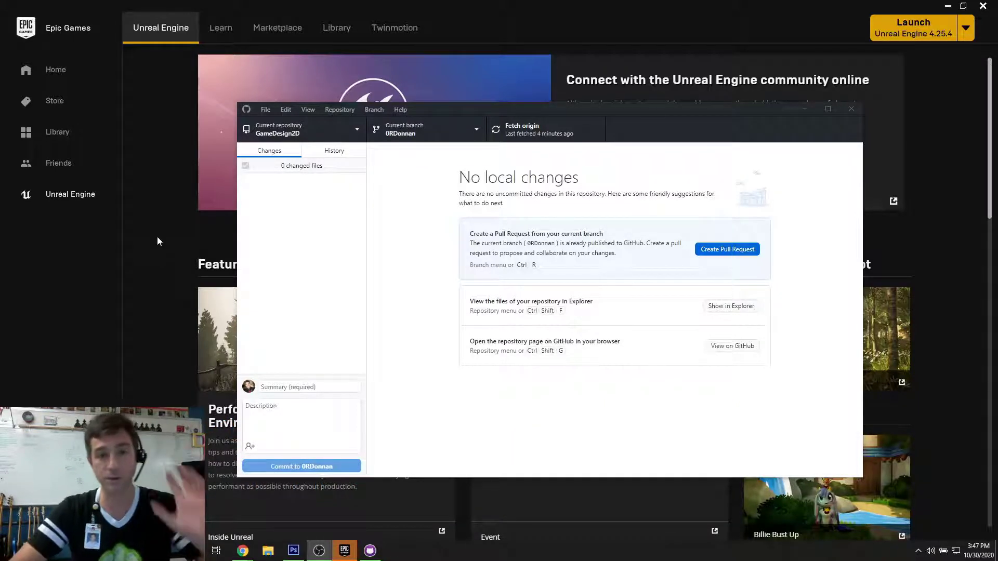
# - Fetch the latest changes from origin for the GameDesign2D repository and minimize the repository window
pyautogui.moveTo(529, 110); pyautogui.dragTo(500, 92)
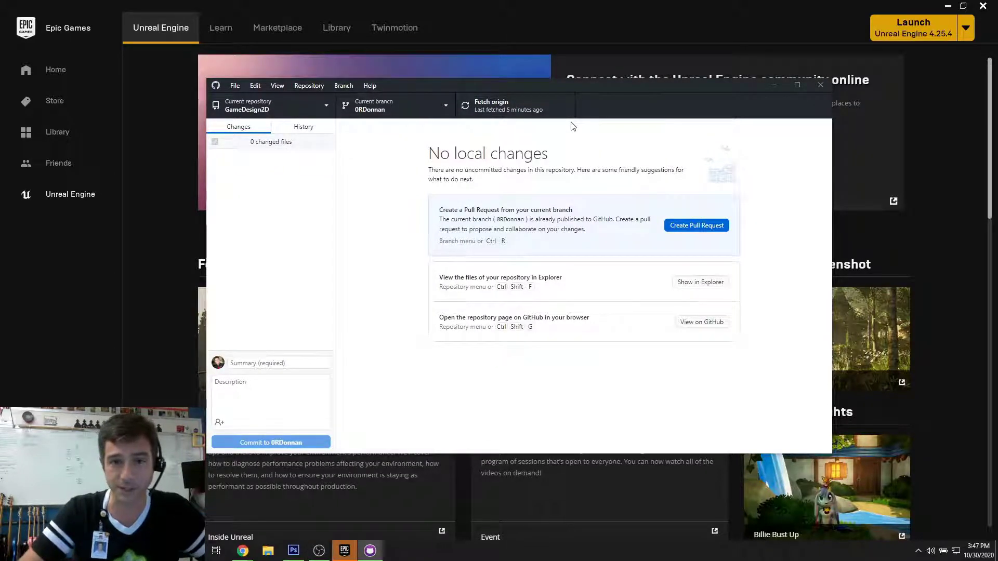
pyautogui.click(521, 114)
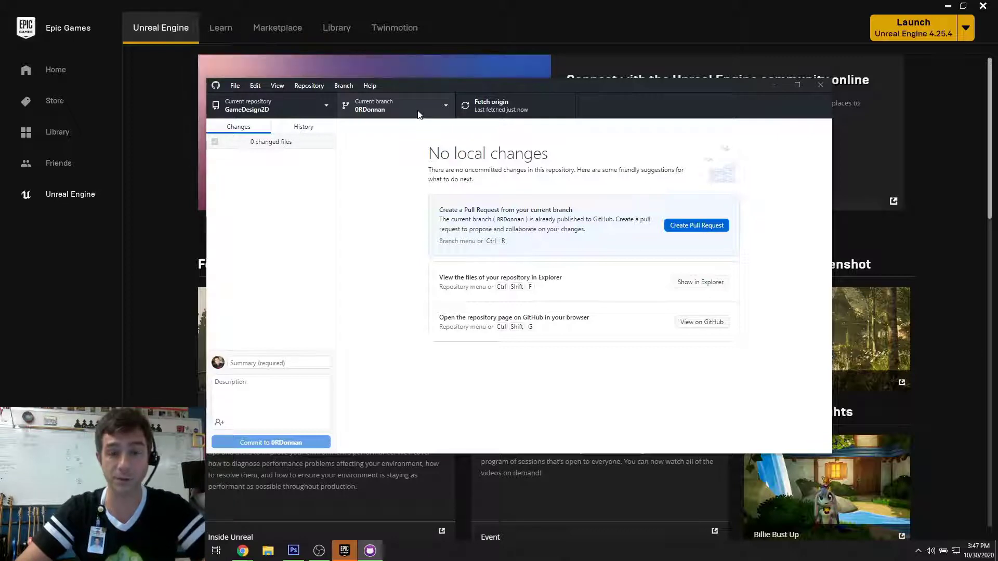
pyautogui.press('ctrl')
pyautogui.press('ctrl')
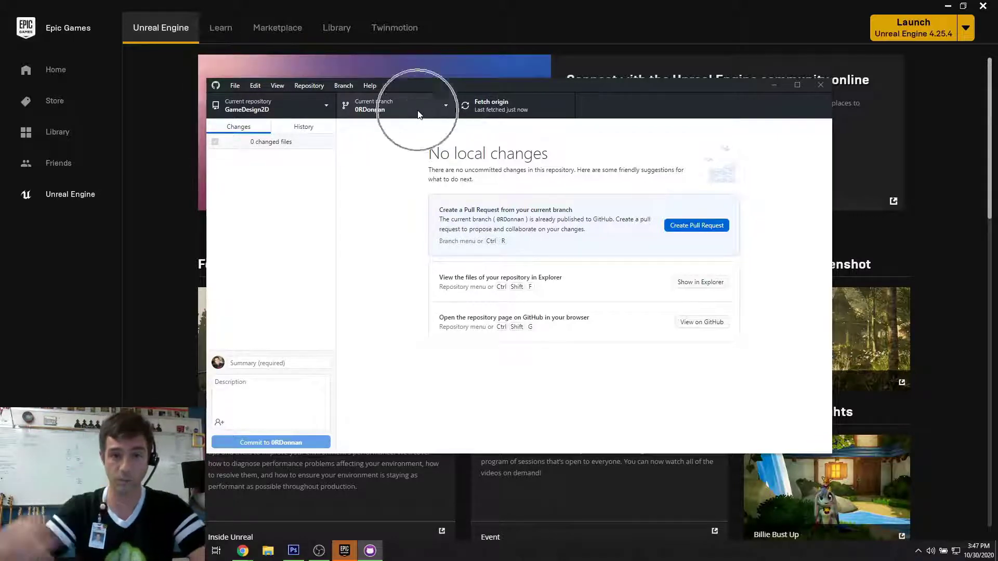
pyautogui.press('ctrl')
pyautogui.press('ctrl')
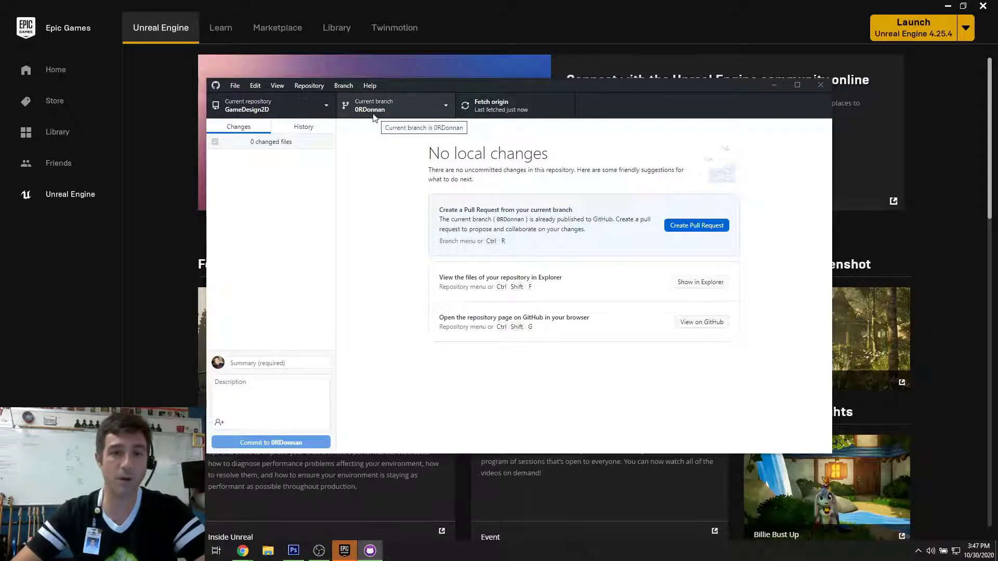
pyautogui.click(505, 105)
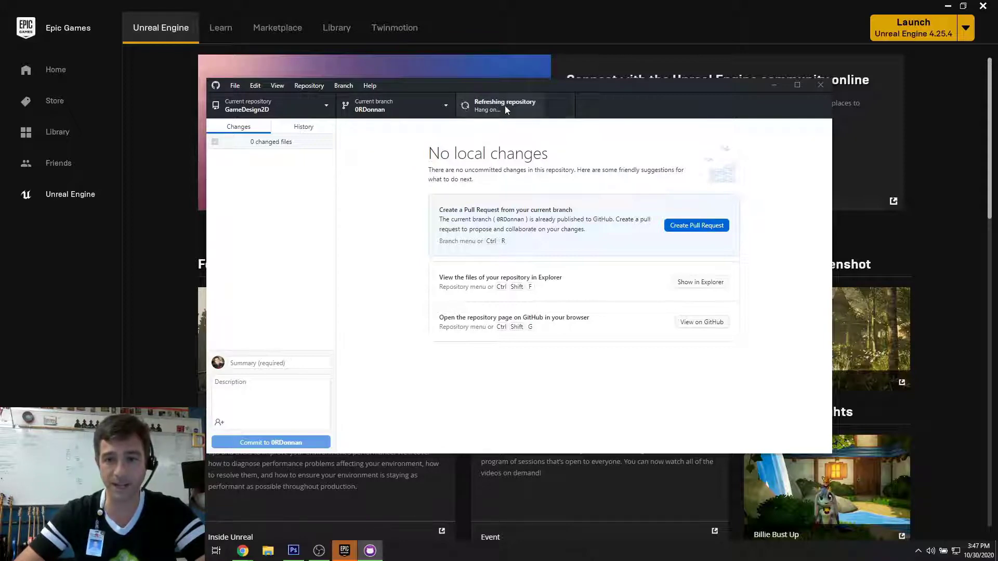
pyautogui.click(777, 86)
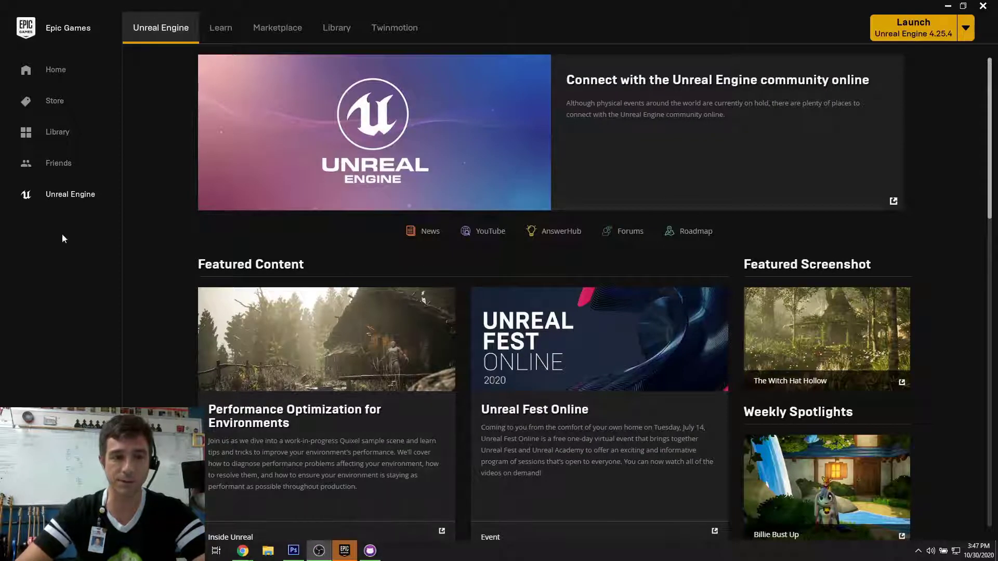
# - Open the GameDesign2D project from the Epic Games Launcher library and select #_Lastname_CharacterComplete.png in the AppleMan folder
pyautogui.click(322, 34)
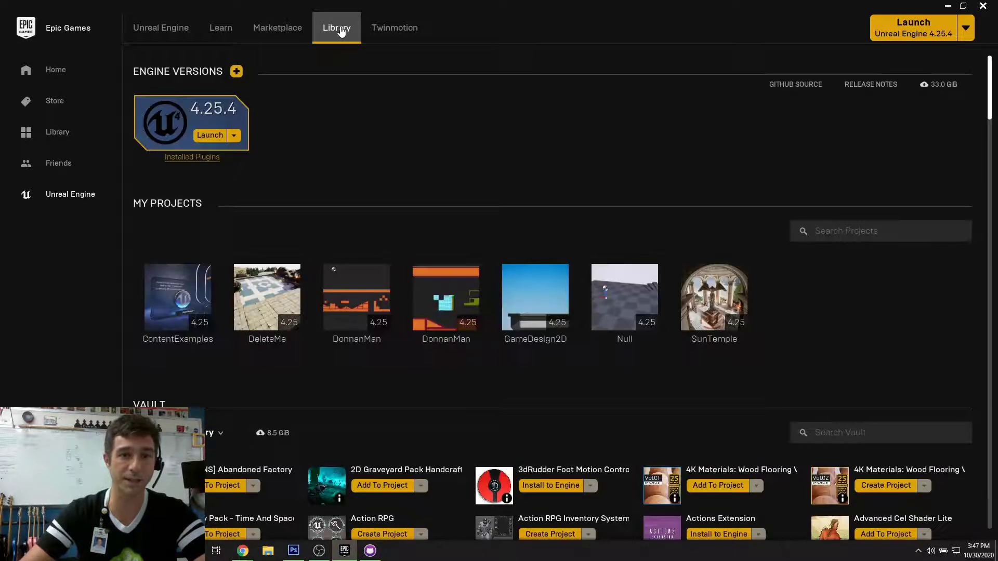
pyautogui.doubleClick(542, 302)
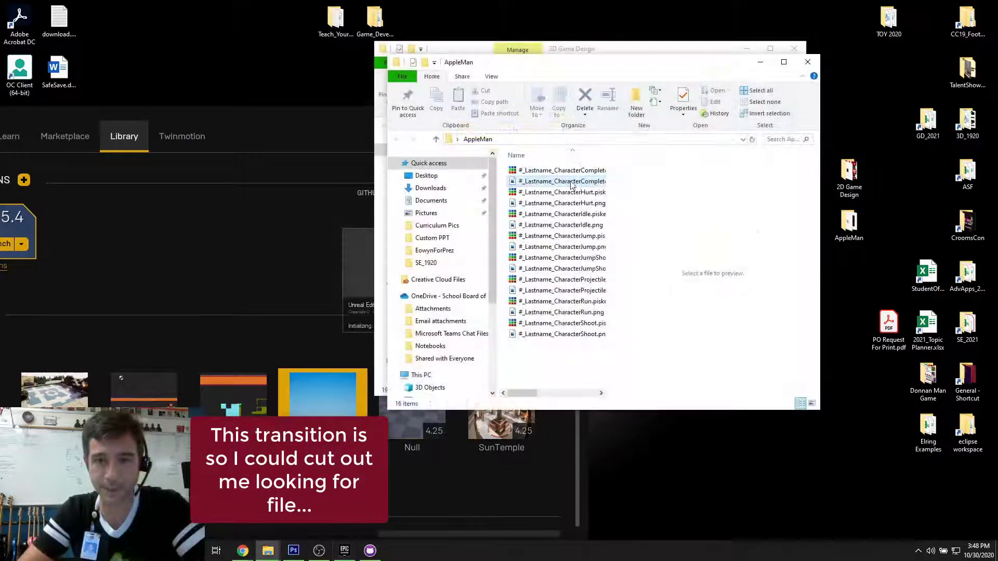
pyautogui.click(572, 180)
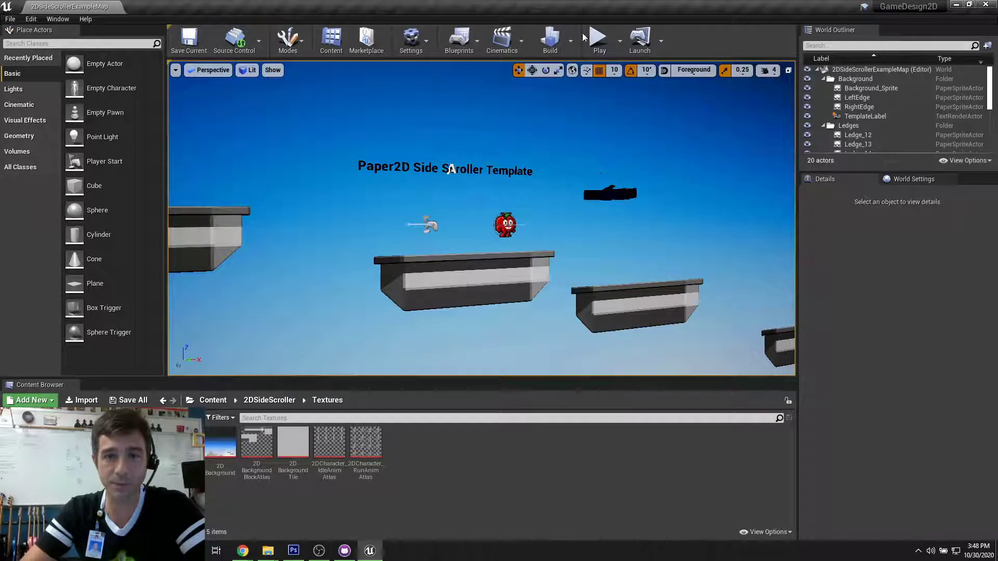
# - Play-test the side scroller level by running and jumping with the apple character in both directions, and stop the play session
pyautogui.click(598, 39)
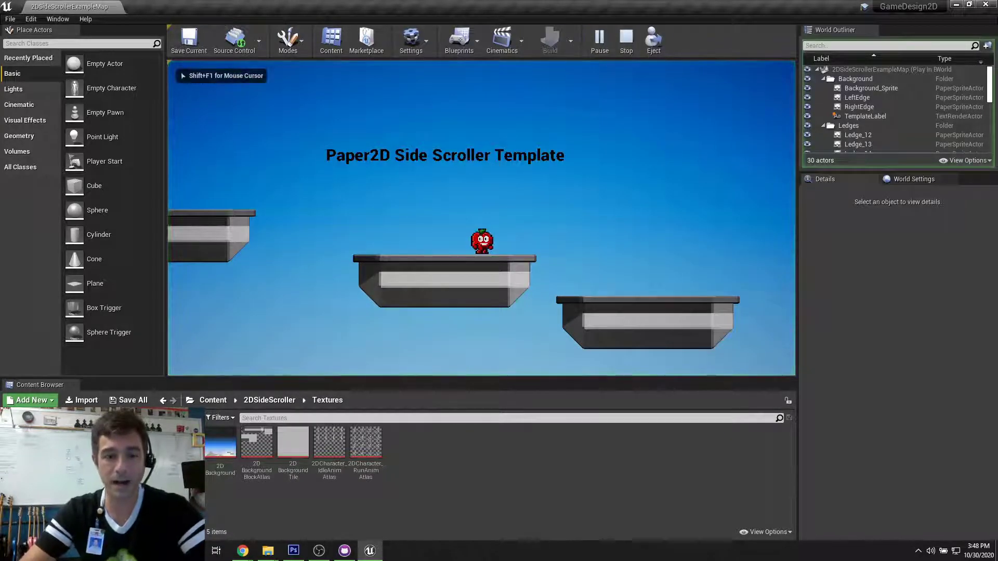
pyautogui.press('Left')
pyautogui.press('Right')
pyautogui.press('space')
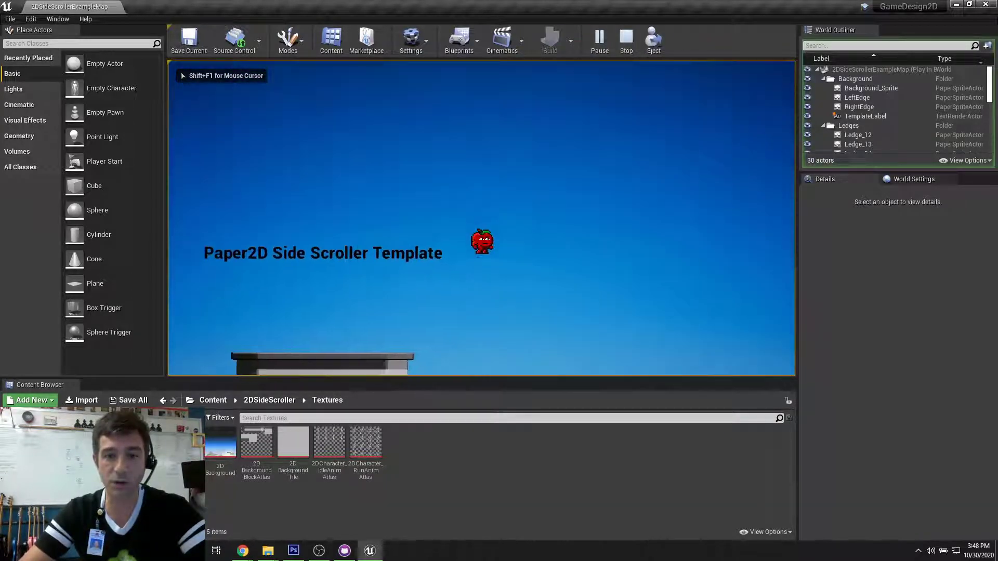
pyautogui.press('Right')
pyautogui.press('space')
pyautogui.press('Left')
pyautogui.press('Left')
pyautogui.press('Right')
pyautogui.press('Left')
pyautogui.press('Right')
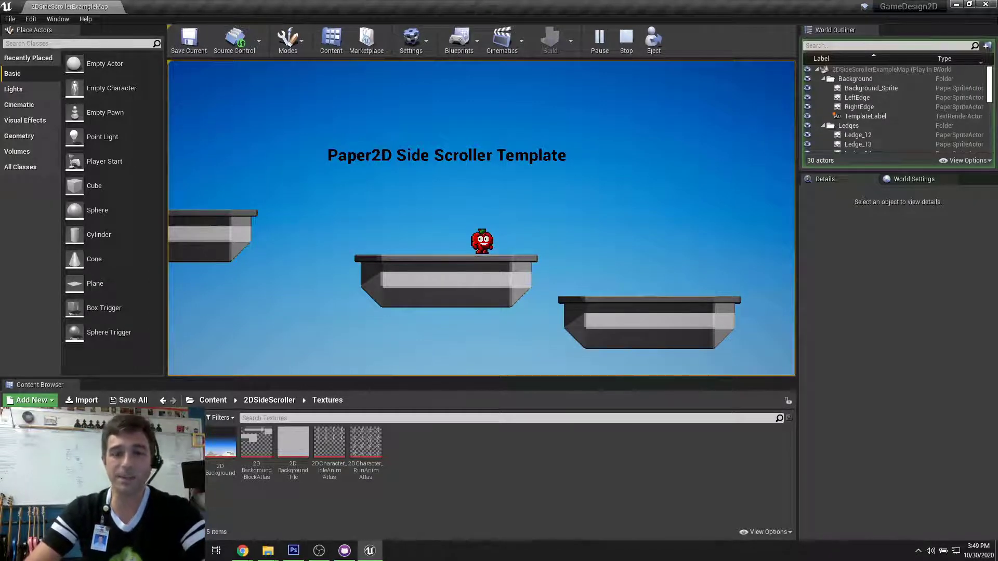
pyautogui.press('Escape')
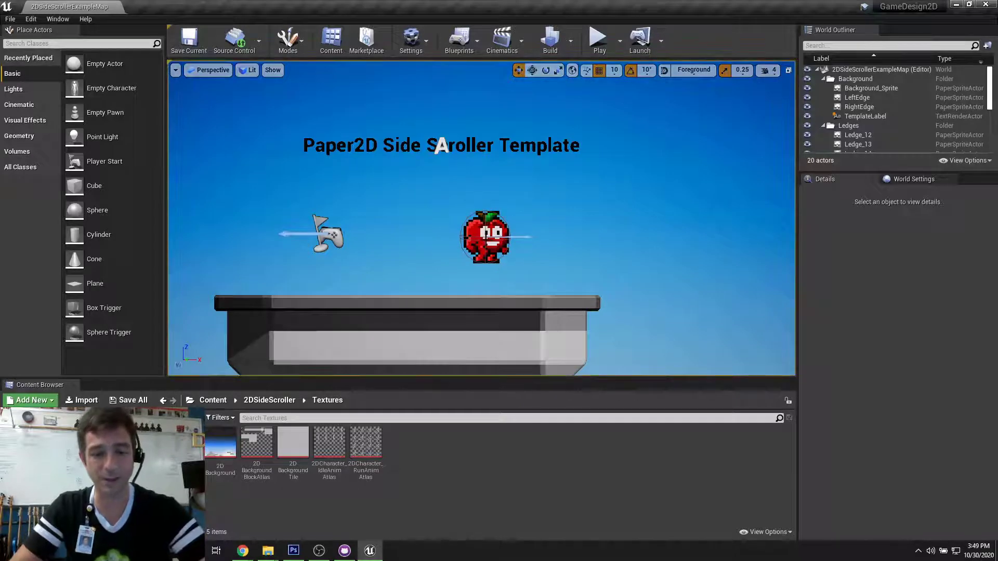
# - Arrange the editor beside the AppleMan folder window and import #_Lastname_CharacterComplete.png into the project's Textures folder
pyautogui.moveTo(518, 229); pyautogui.dragTo(518, 228, button='right')
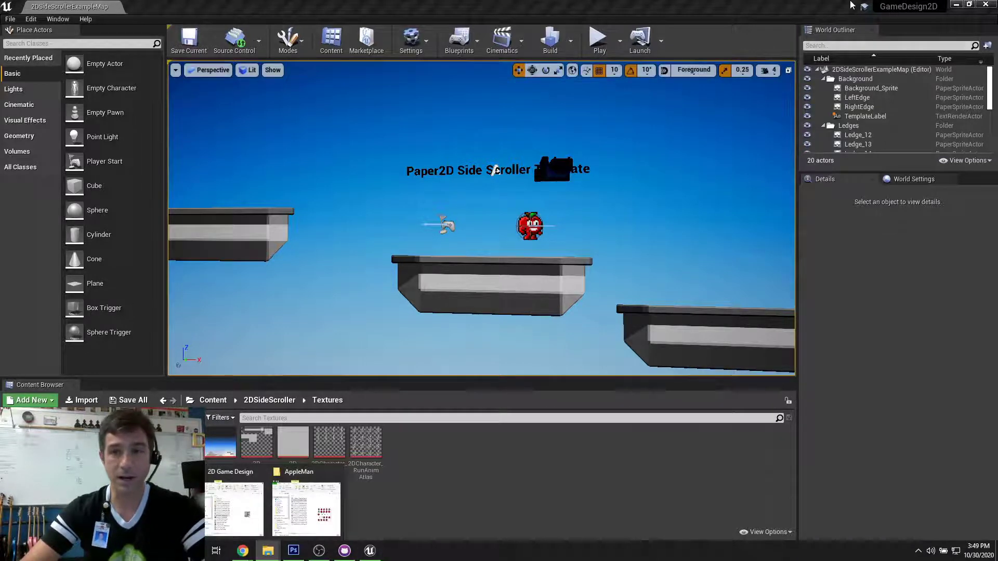
pyautogui.moveTo(835, 13); pyautogui.dragTo(404, 21)
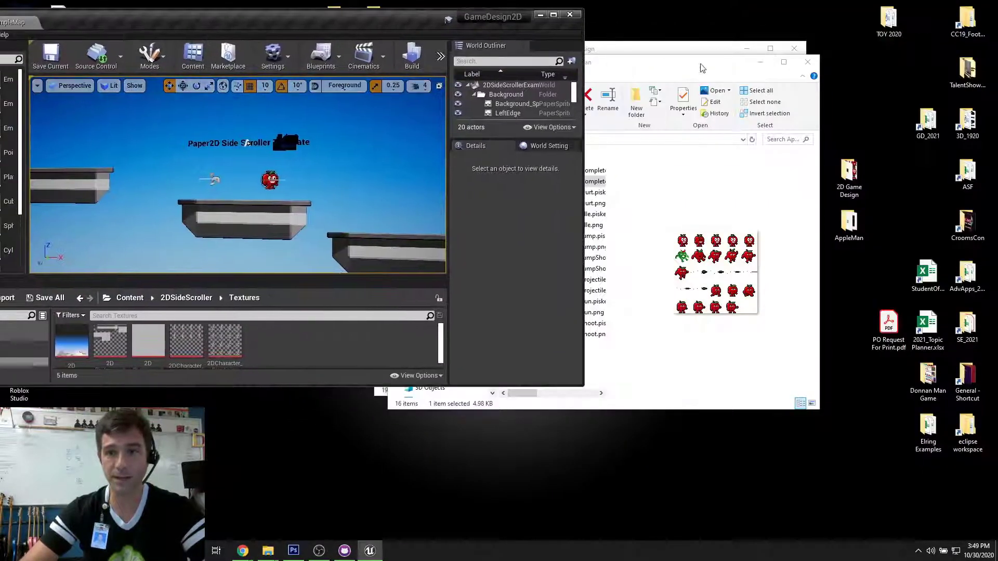
pyautogui.click(763, 67)
pyautogui.moveTo(679, 60); pyautogui.dragTo(872, 32)
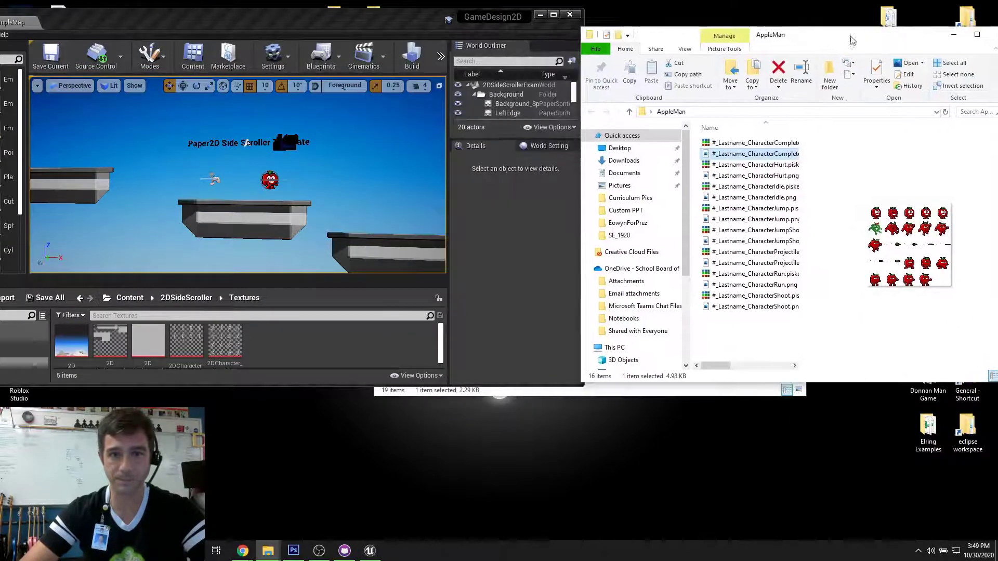
pyautogui.moveTo(402, 20); pyautogui.dragTo(513, 12)
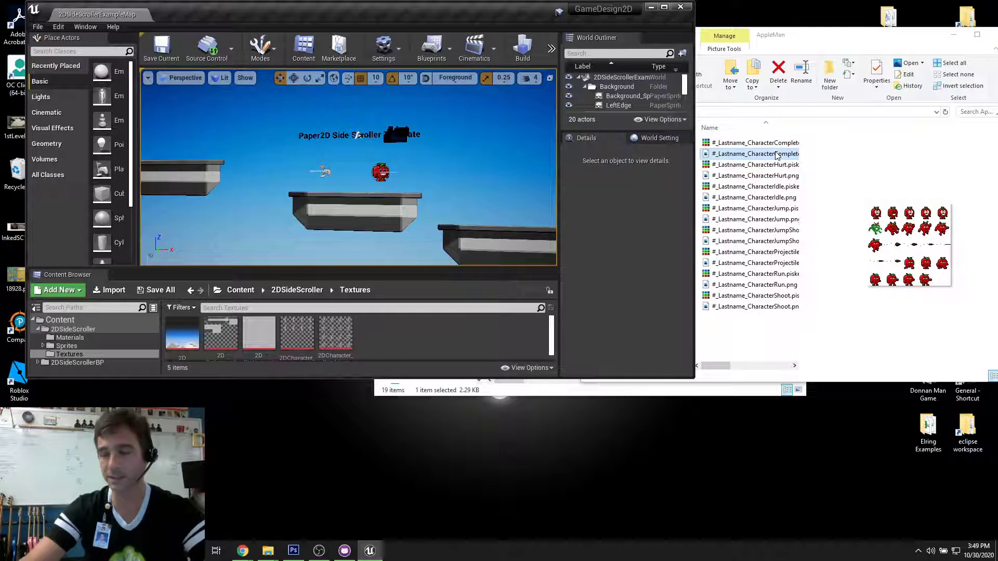
pyautogui.moveTo(776, 156); pyautogui.dragTo(411, 339)
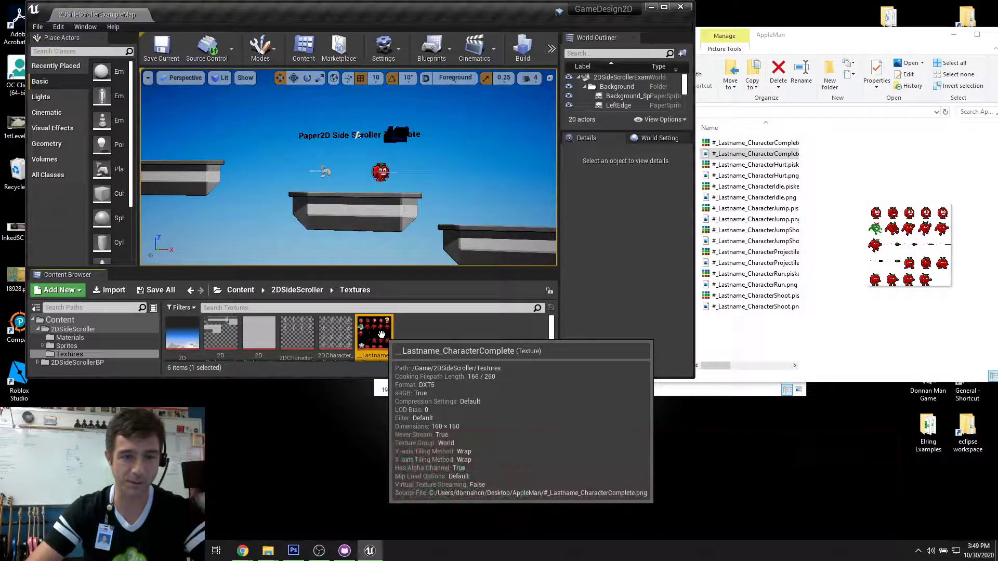
# - Import #_LastName_TileSet2a.png from the 2D Game Design folder into the Textures folder and maximize the editor
pyautogui.moveTo(916, 40); pyautogui.dragTo(953, 293)
pyautogui.click(737, 208)
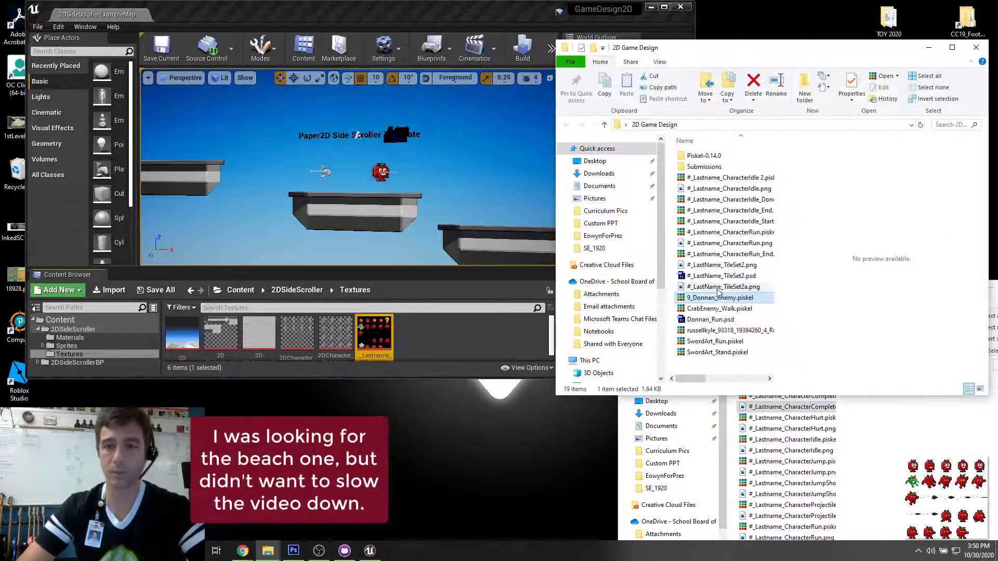
pyautogui.click(710, 286)
pyautogui.moveTo(710, 286); pyautogui.dragTo(444, 326)
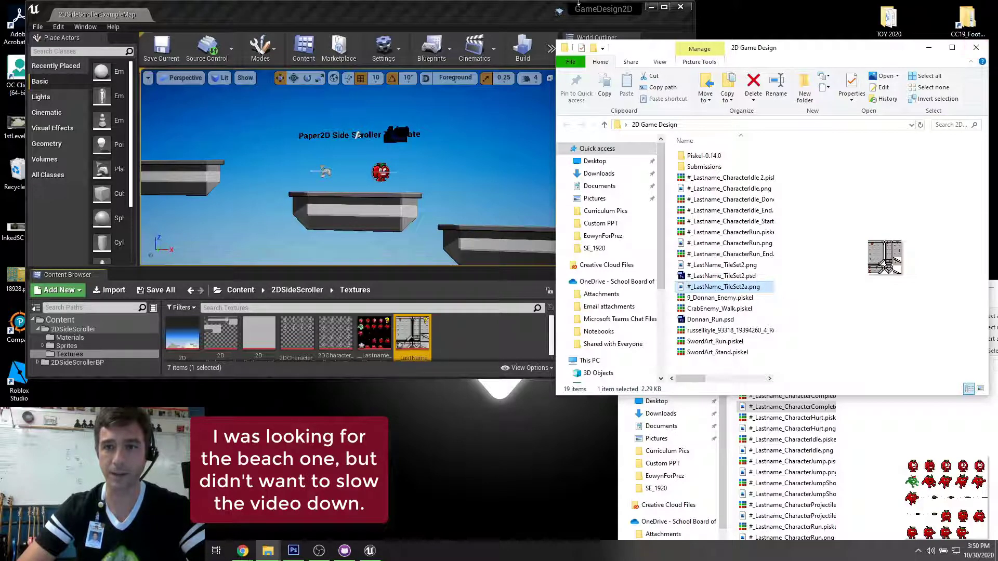
pyautogui.click(664, 7)
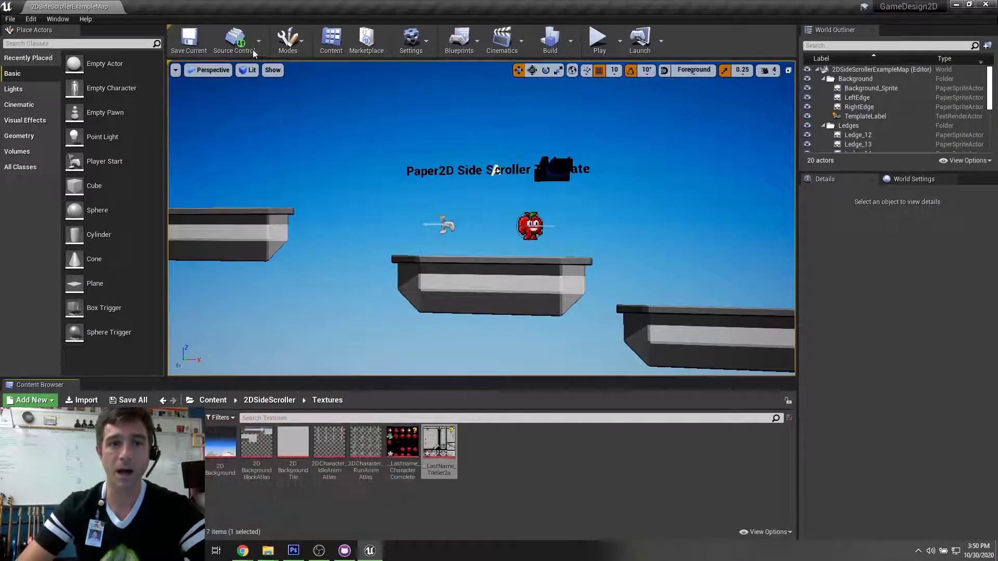
pyautogui.click(234, 48)
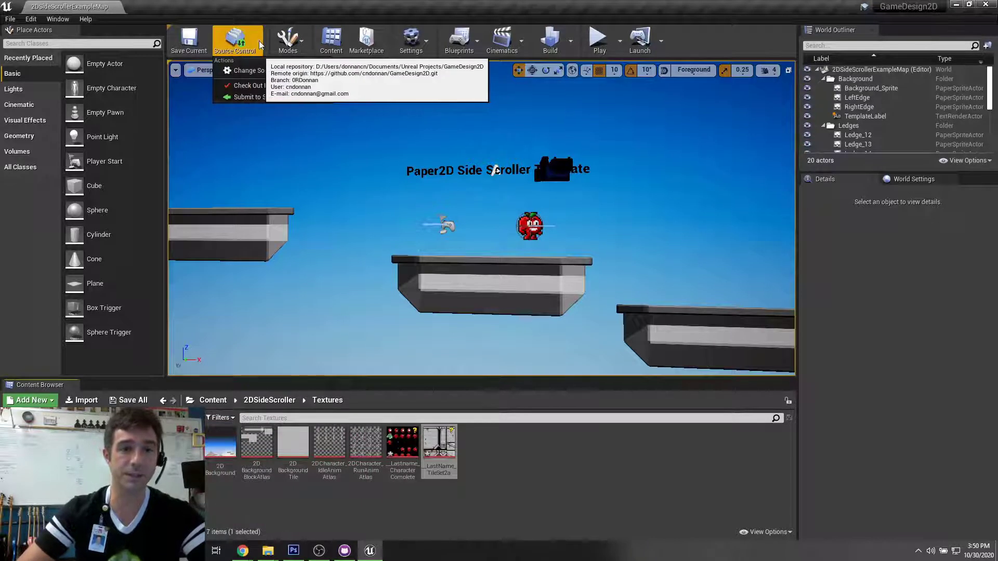
pyautogui.click(262, 41)
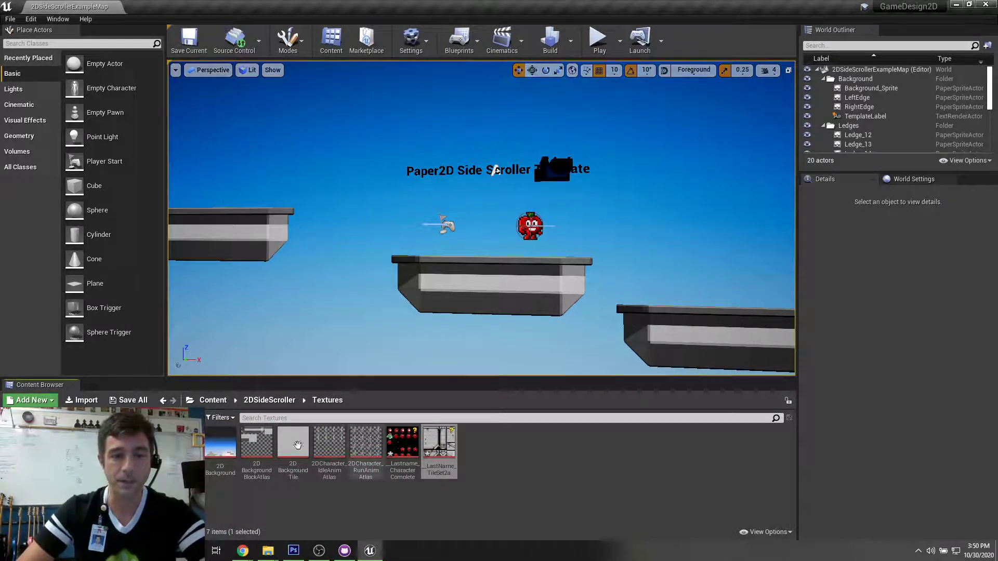
pyautogui.click(495, 479)
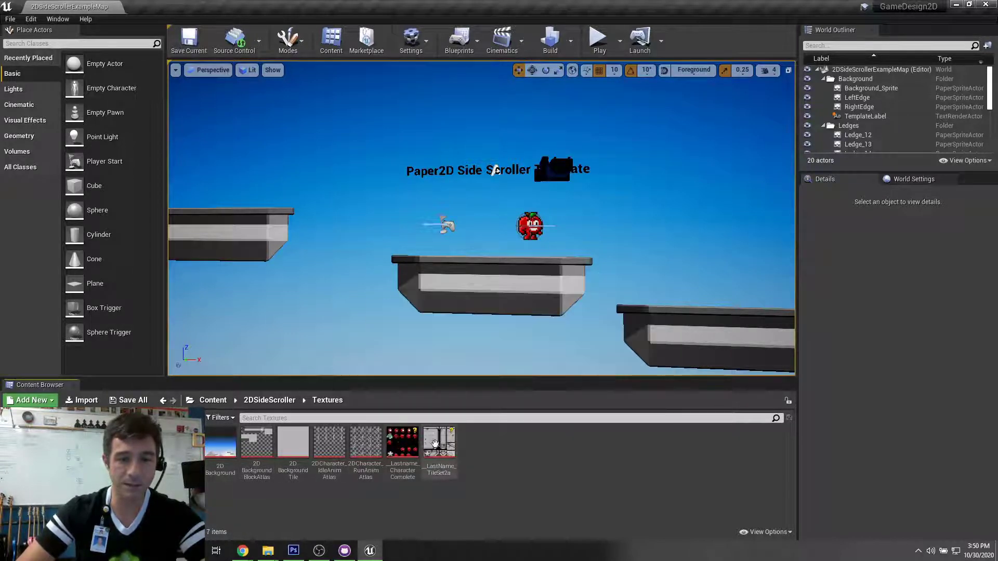
# - Apply the Paper2D texture settings to the __LastName_TileSet2a texture, inspecting its sharpness before and after the change
pyautogui.doubleClick(437, 446)
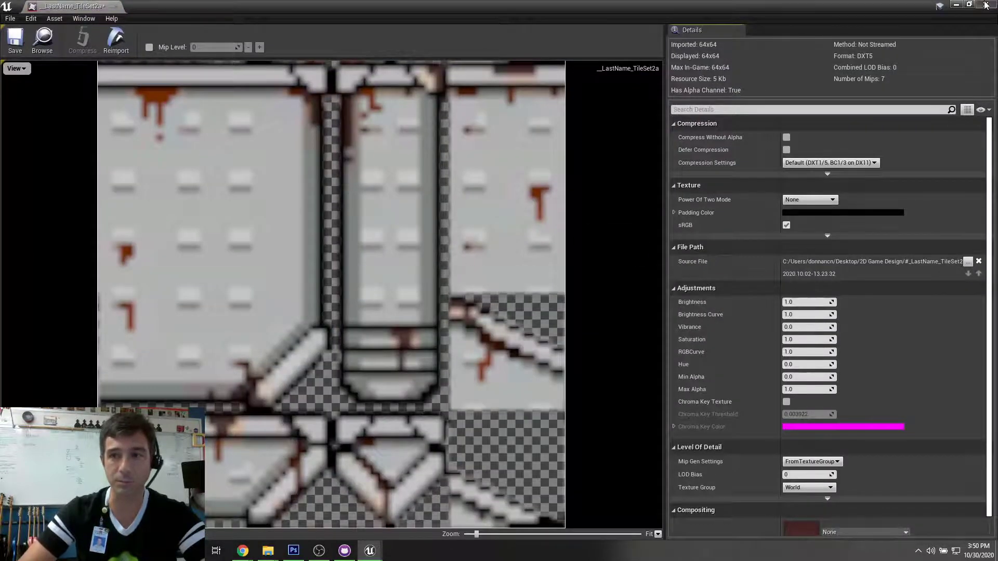
pyautogui.click(986, 5)
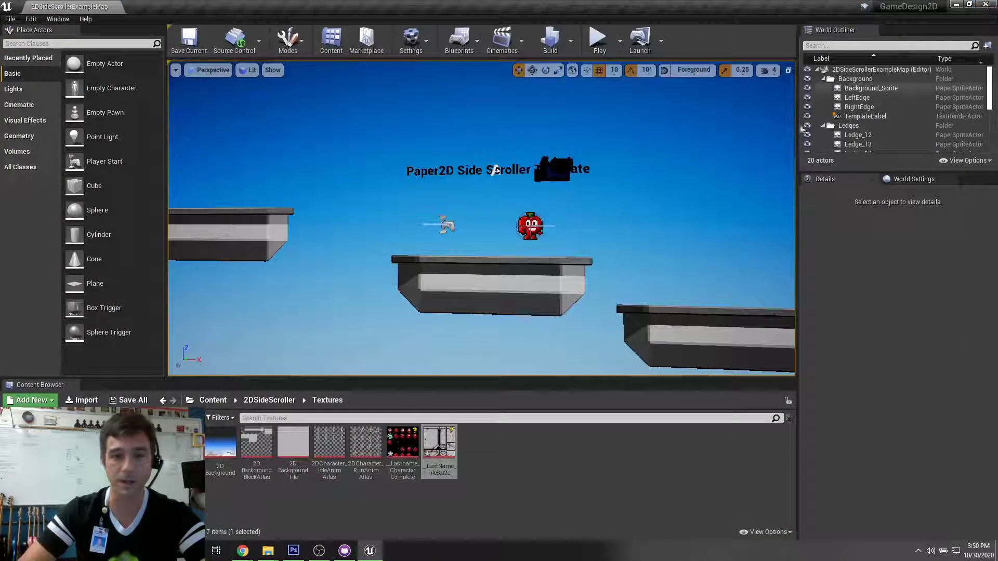
pyautogui.rightClick(444, 446)
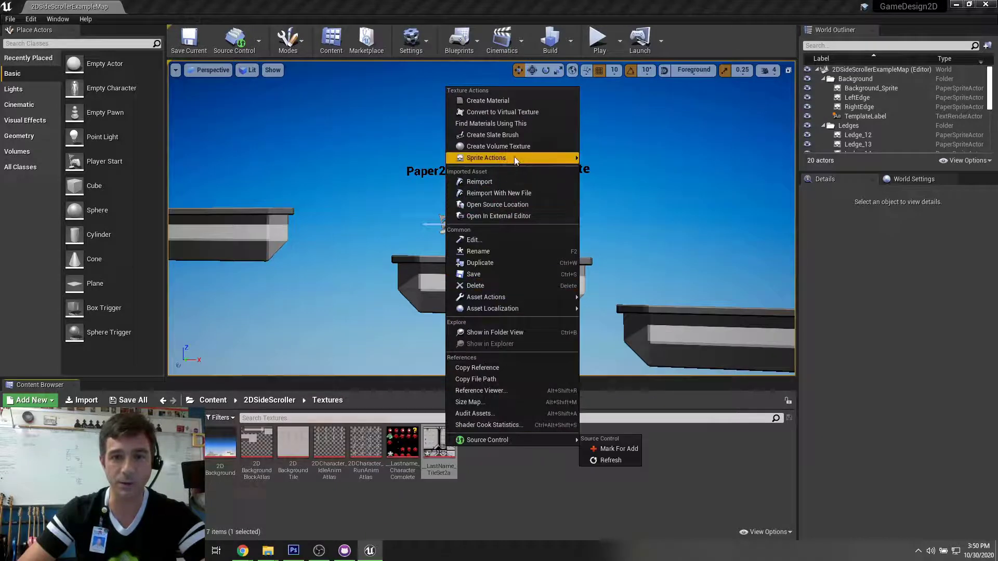
pyautogui.moveTo(517, 162)
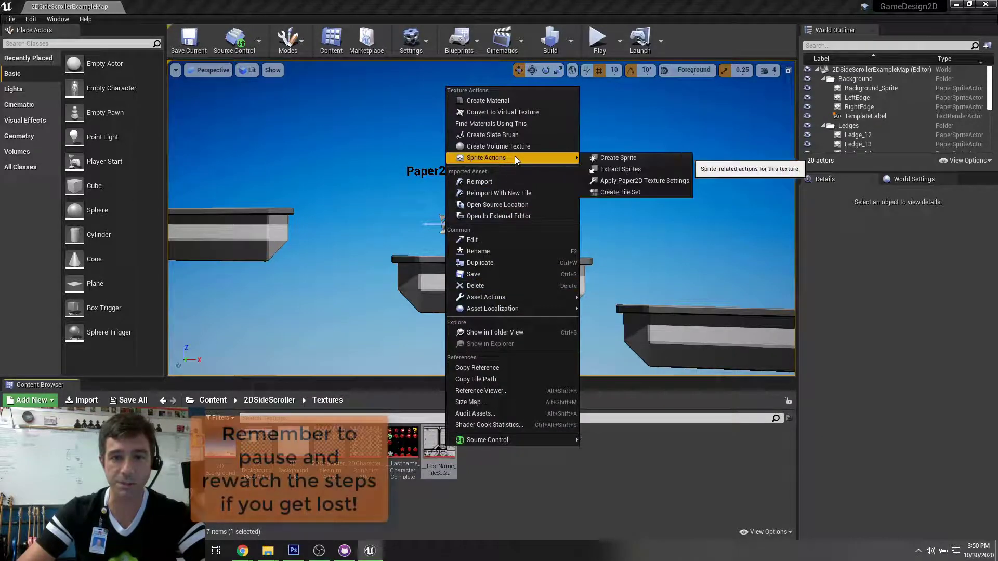
pyautogui.click(645, 182)
pyautogui.doubleClick(438, 436)
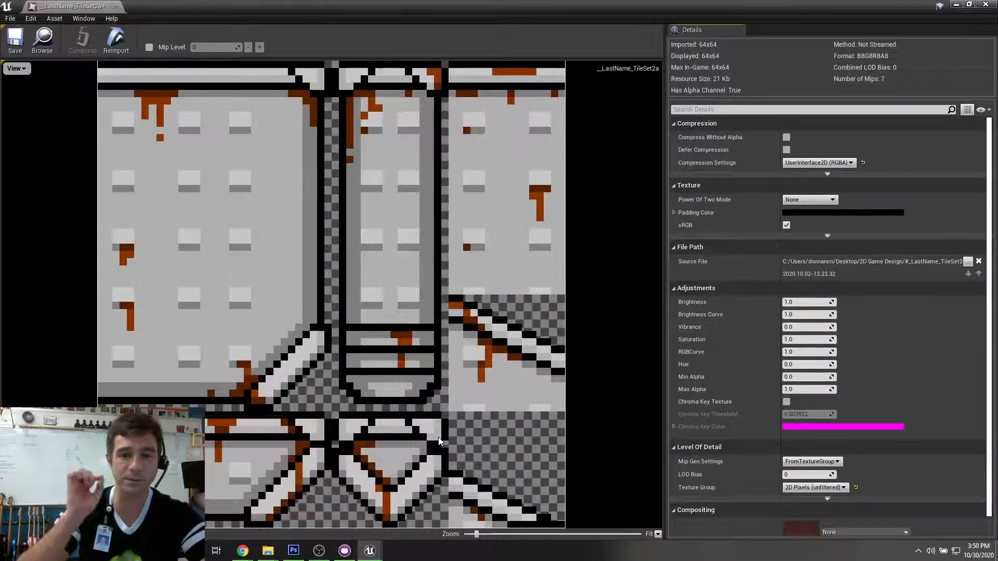
pyautogui.click(984, 5)
# - Inspect the __Lastname_CharacterComplete texture and apply the Paper2D texture settings to it
pyautogui.doubleClick(403, 450)
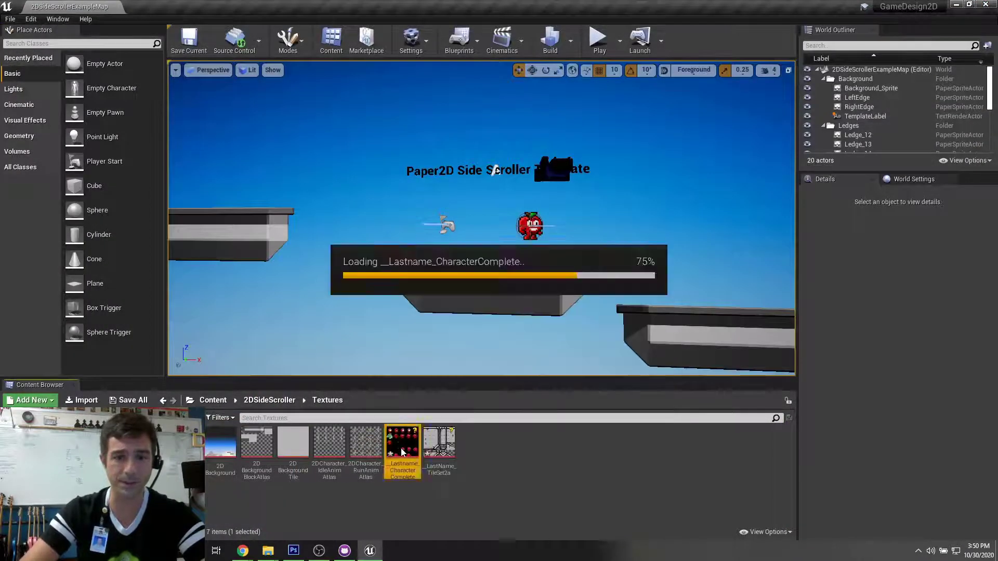
pyautogui.click(985, 4)
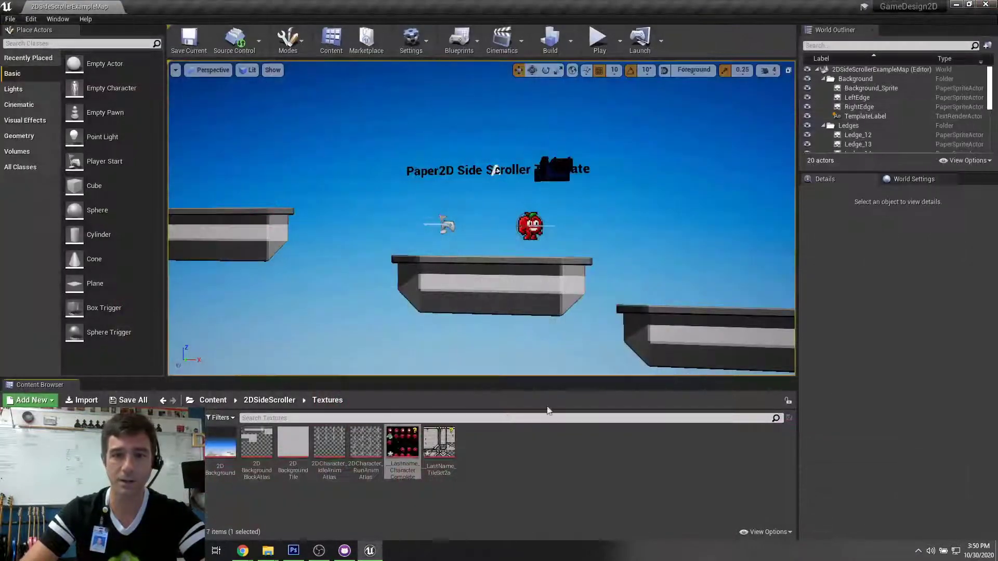
pyautogui.rightClick(403, 443)
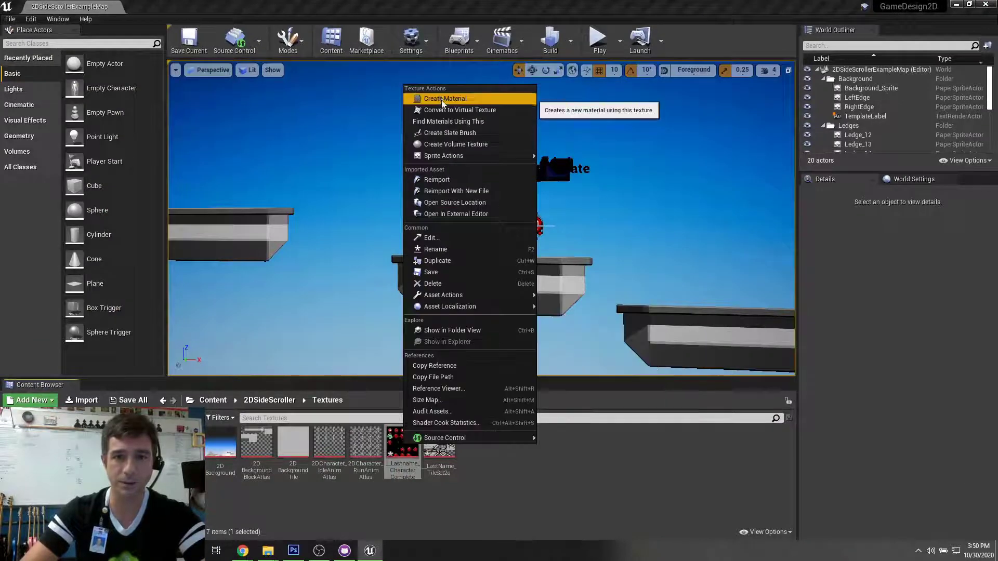
pyautogui.moveTo(442, 156)
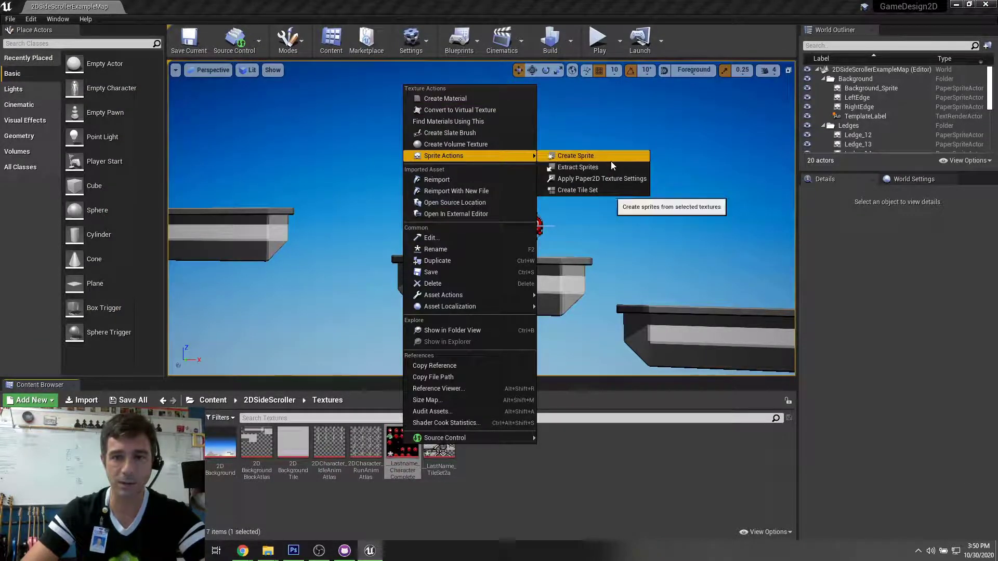
pyautogui.click(598, 182)
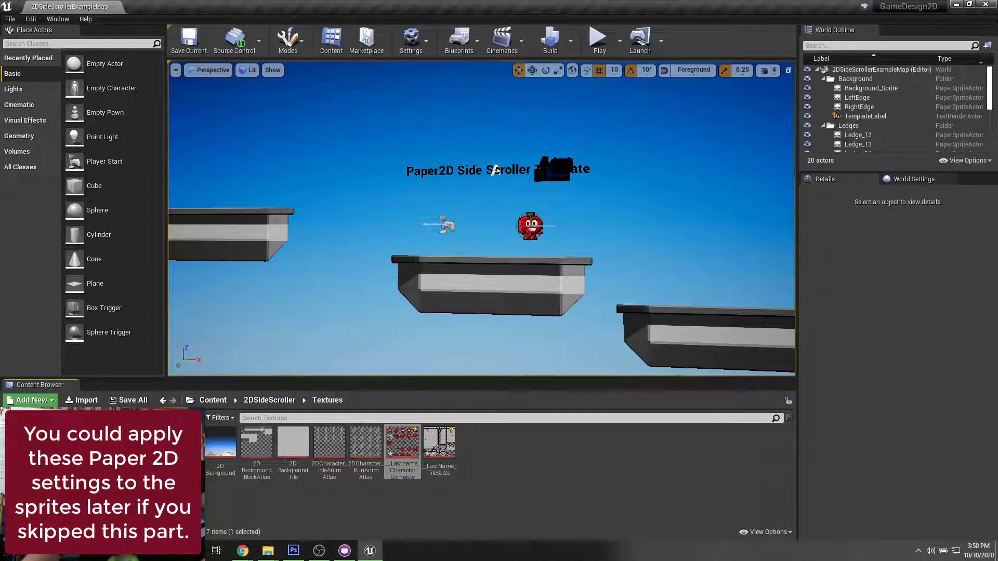
# - Open sprite extraction for the __Lastname_CharacterComplete texture and inspect the automatically detected sprite outlines
pyautogui.rightClick(413, 447)
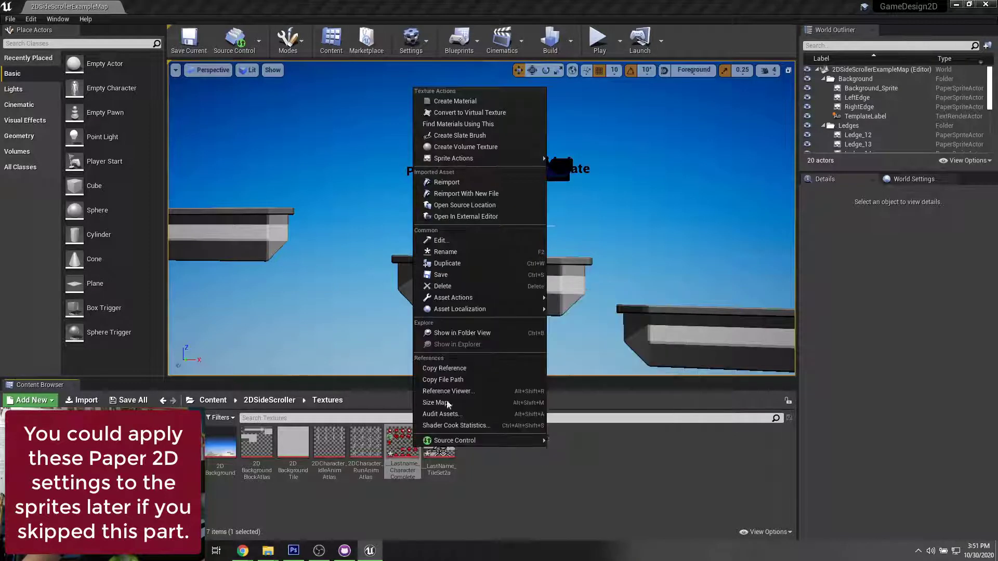
pyautogui.moveTo(473, 164)
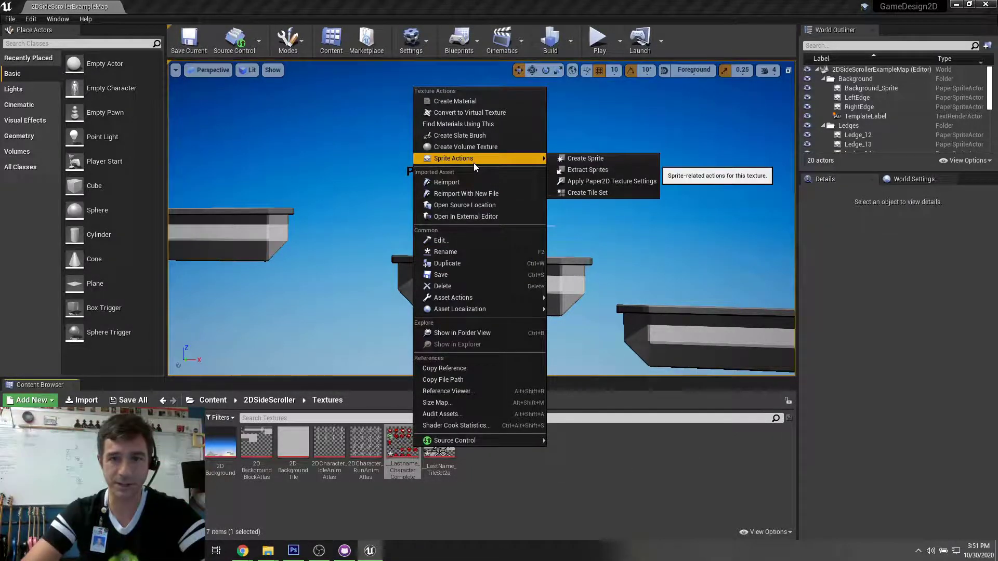
pyautogui.click(578, 173)
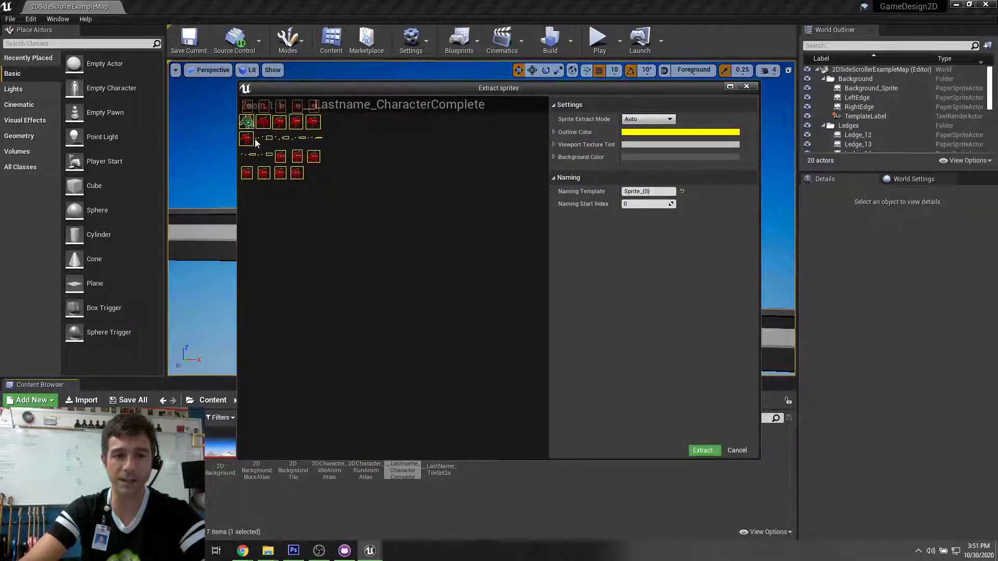
pyautogui.scroll(6, 253, 143)
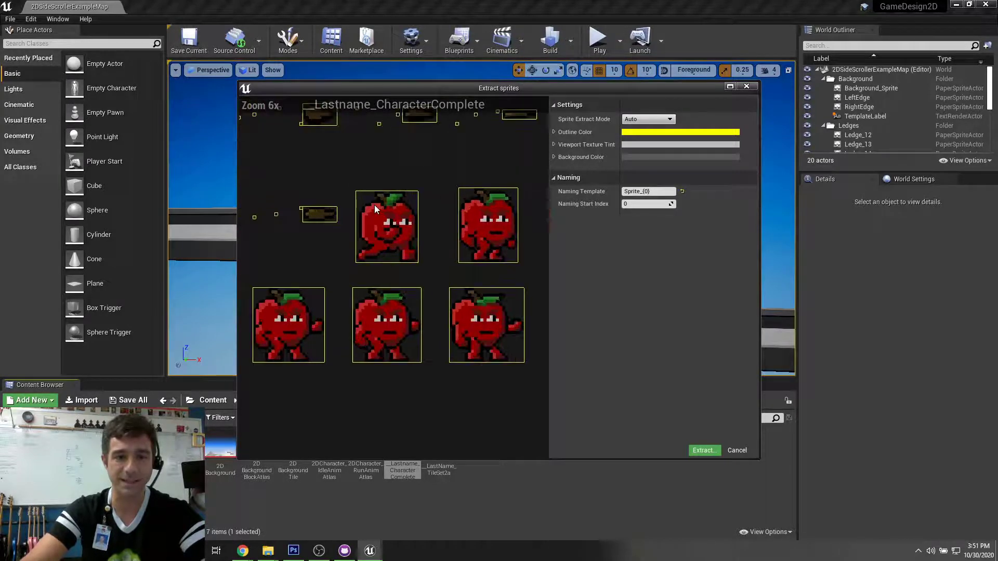
pyautogui.scroll(-1, 375, 205)
pyautogui.moveTo(360, 185); pyautogui.dragTo(378, 332, button='right')
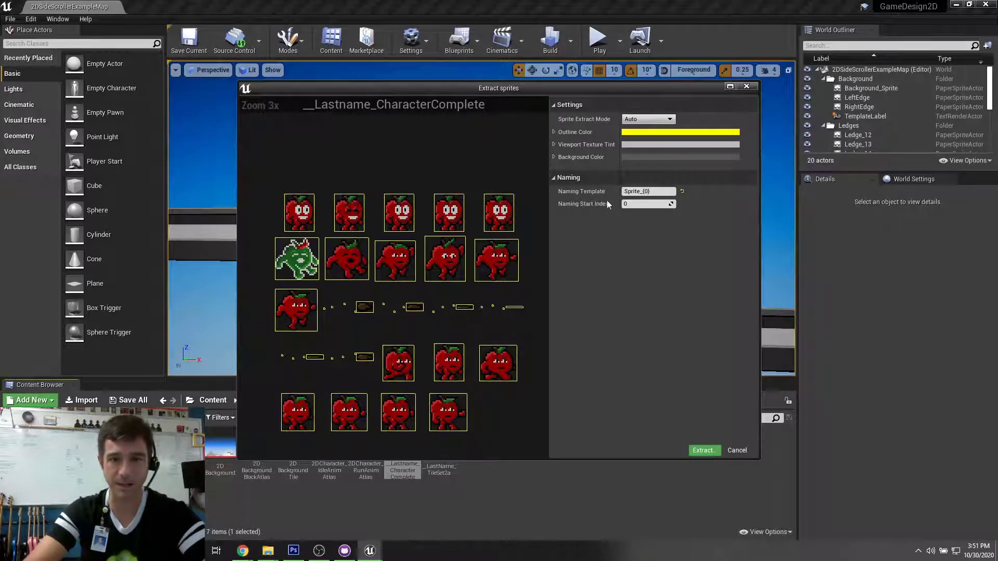
# - Extract the character sprites in Grid mode with a cell width and cell height of 32
pyautogui.click(669, 120)
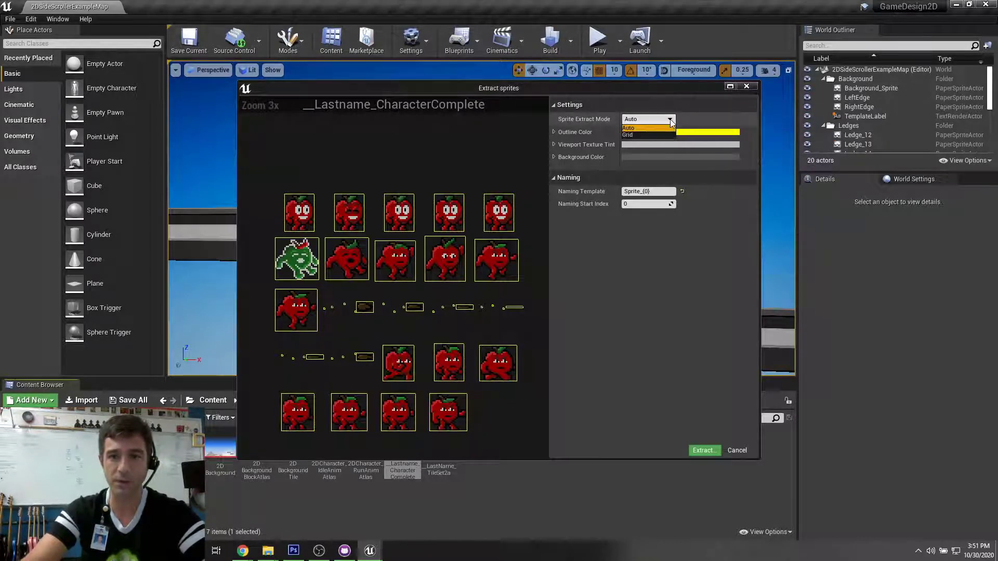
pyautogui.click(645, 136)
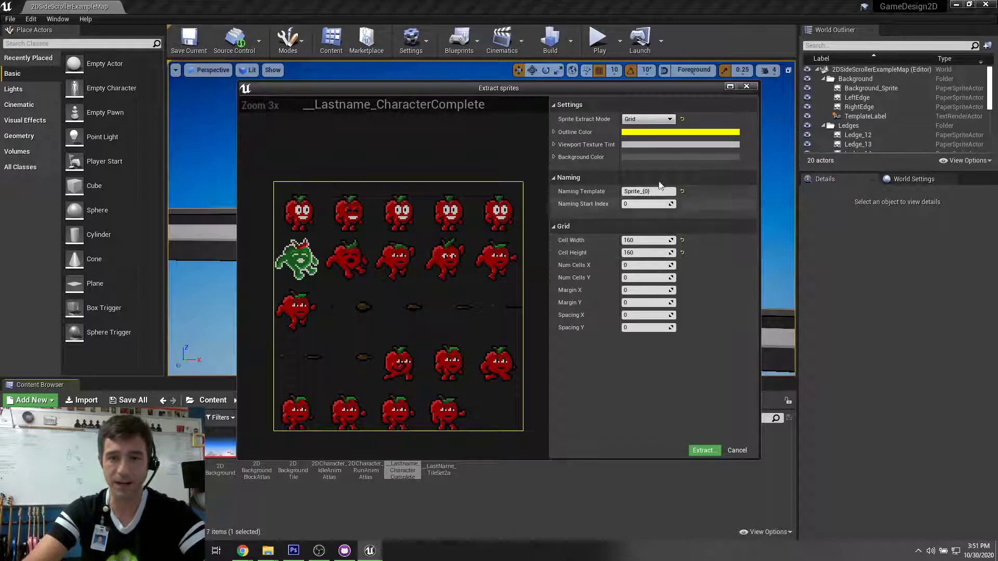
pyautogui.click(645, 252)
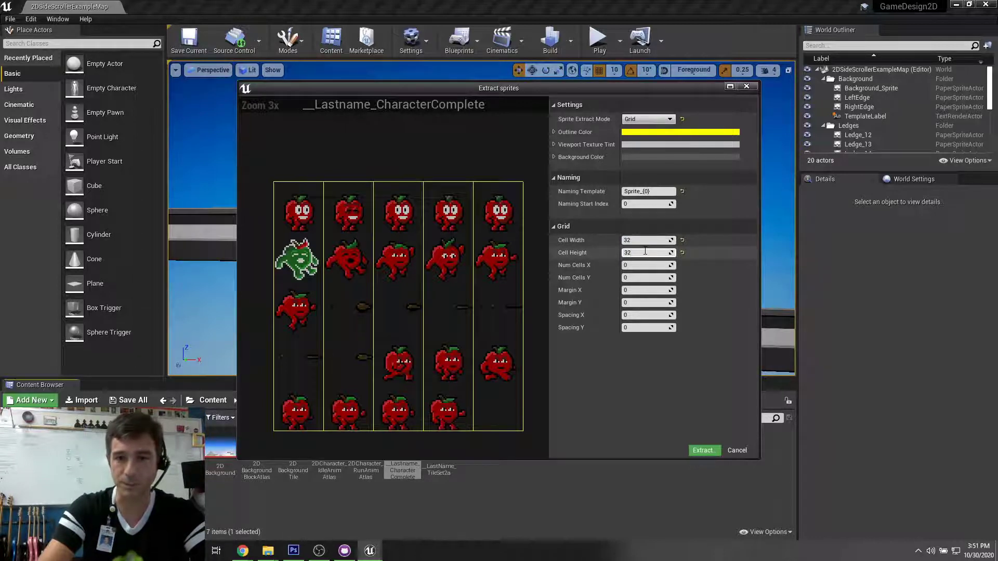
pyautogui.press('Return')
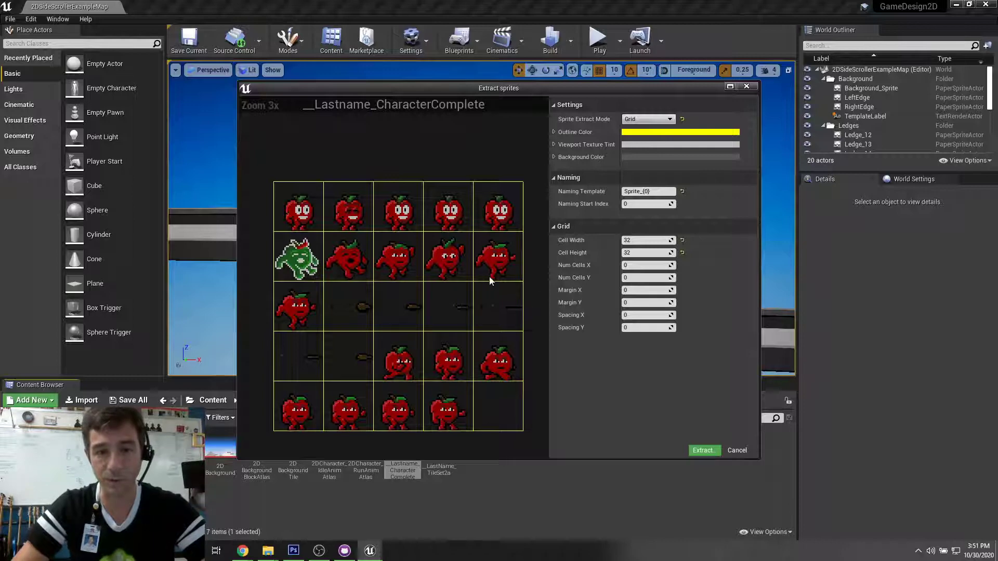
pyautogui.click(705, 450)
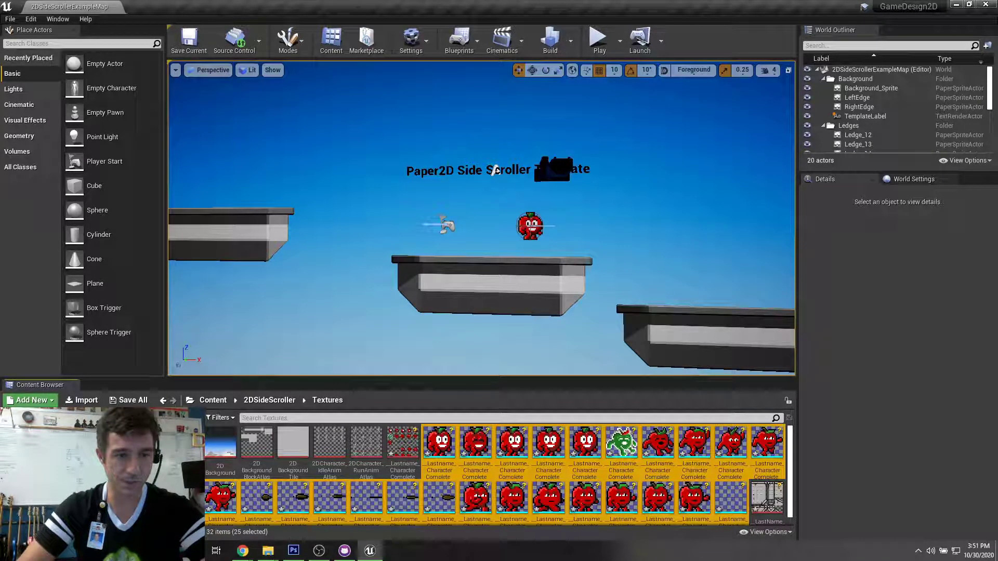
# - Create a new folder named Animations inside the 2DSideScroller folder
pyautogui.click(269, 400)
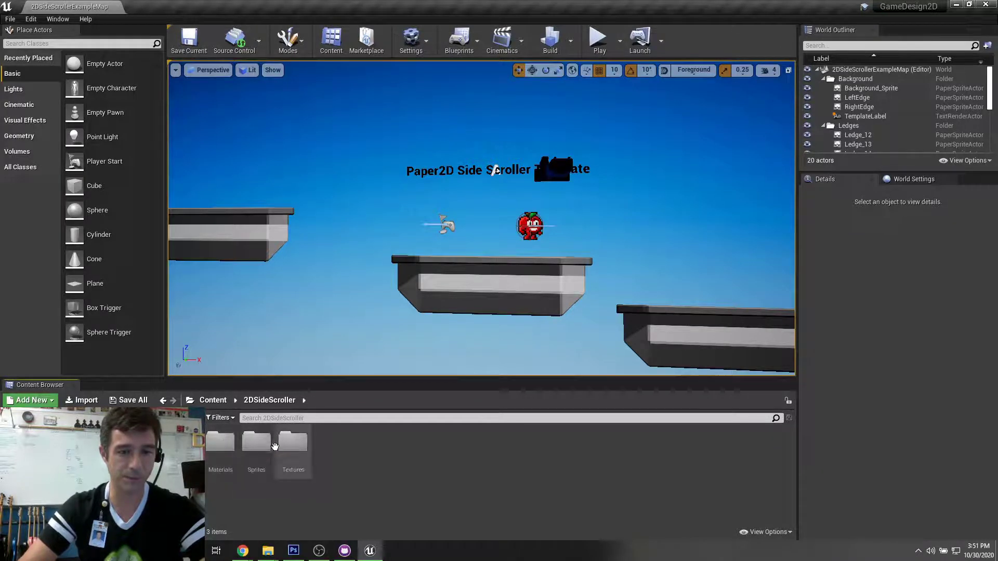
pyautogui.rightClick(337, 451)
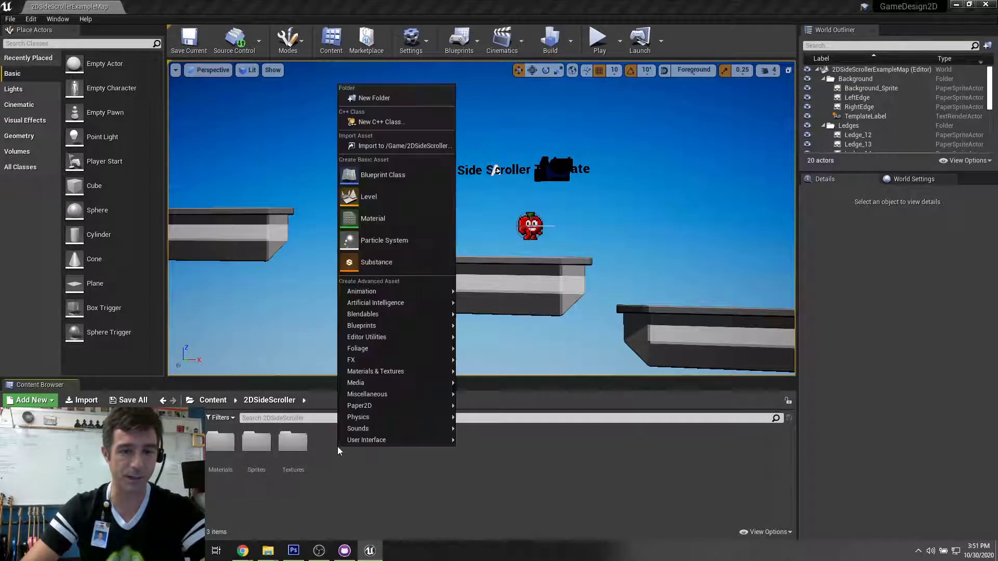
pyautogui.click(379, 99)
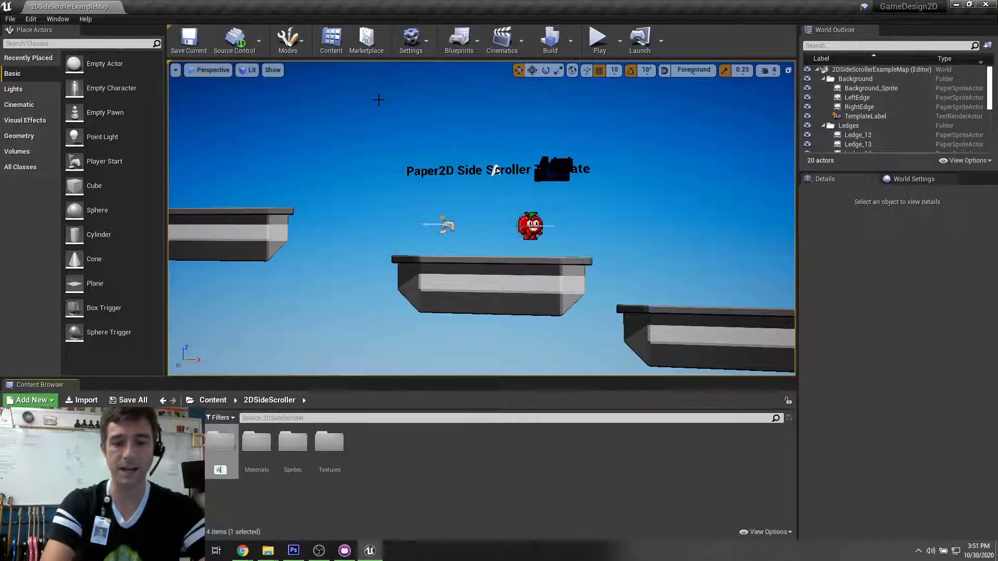
pyautogui.write('Animations')
pyautogui.press('Return')
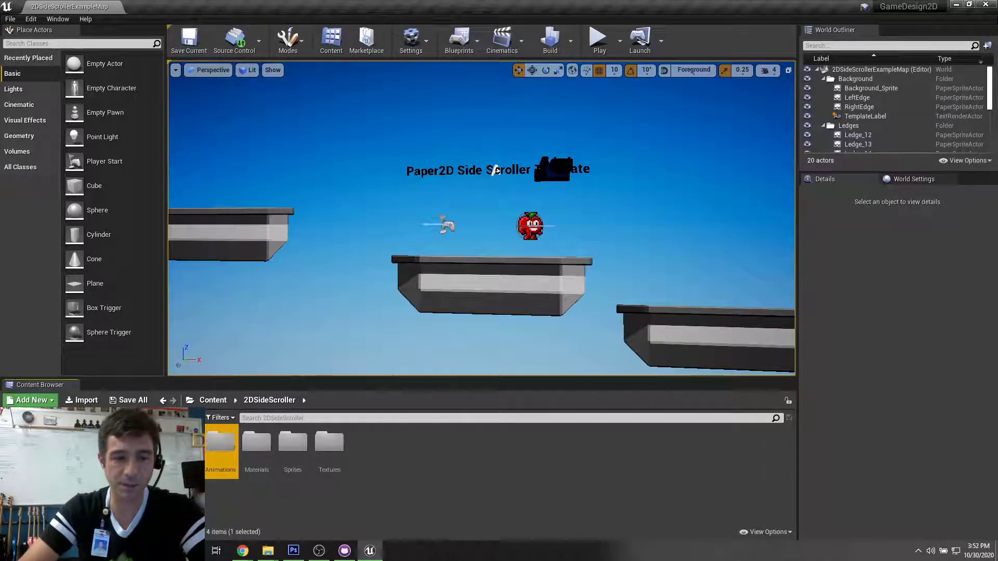
# - Move all extracted character sprites except the blank last one, plus the __LastName_TileSet2a texture, from Textures into the Sprites folder
pyautogui.doubleClick(329, 442)
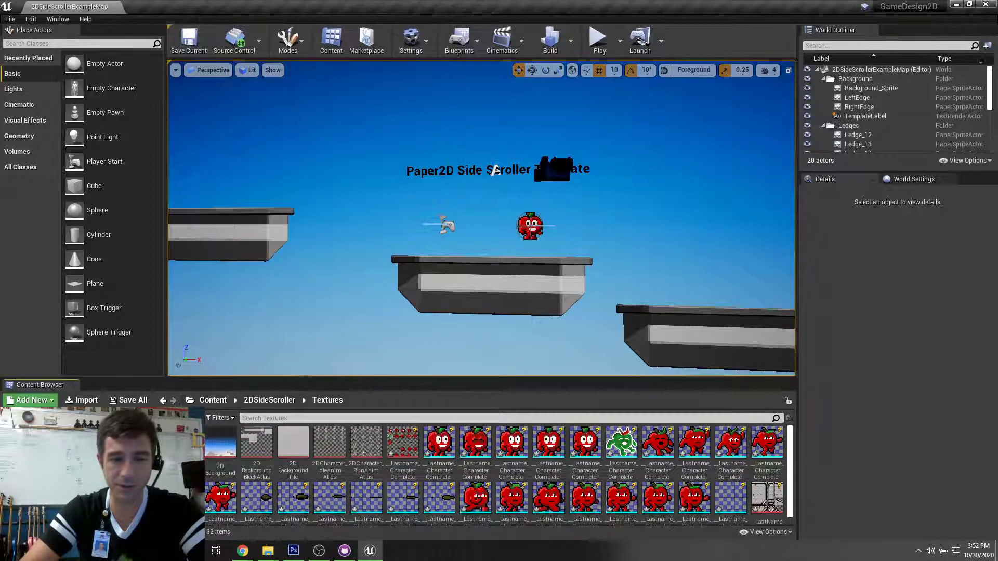
pyautogui.click(454, 451)
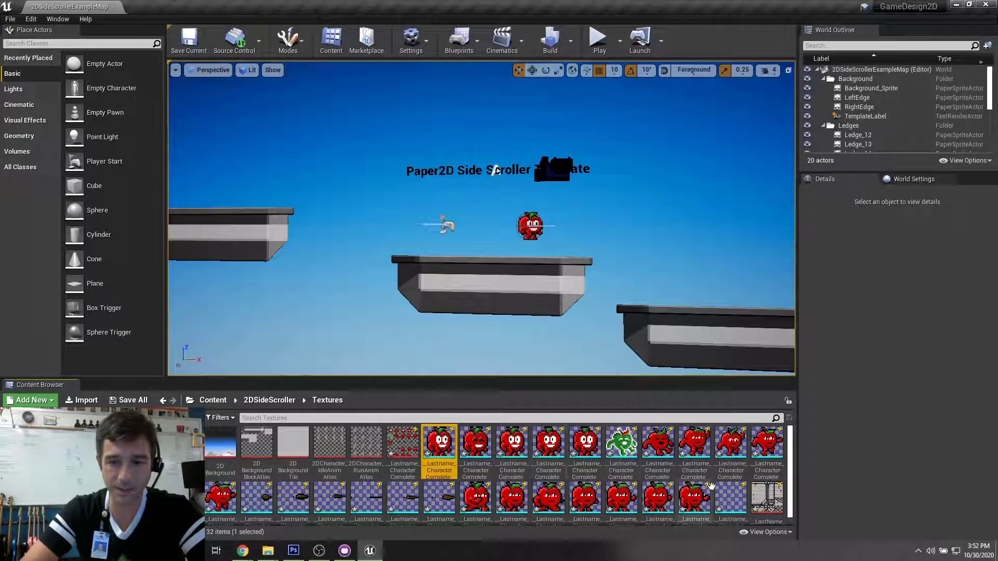
pyautogui.scroll(-1, 732, 503)
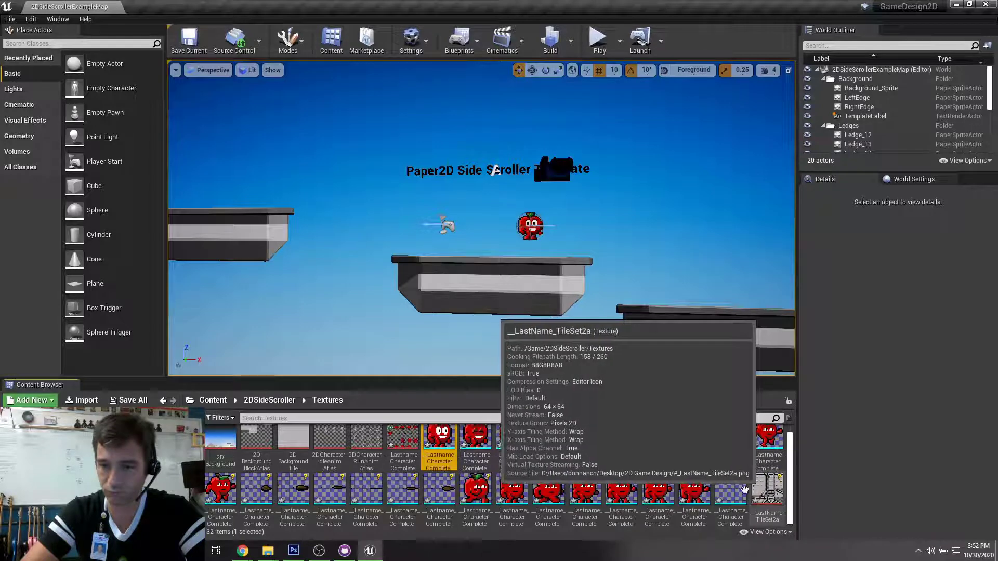
pyautogui.keyDown('shift'); pyautogui.click(696, 493); pyautogui.keyUp('shift')
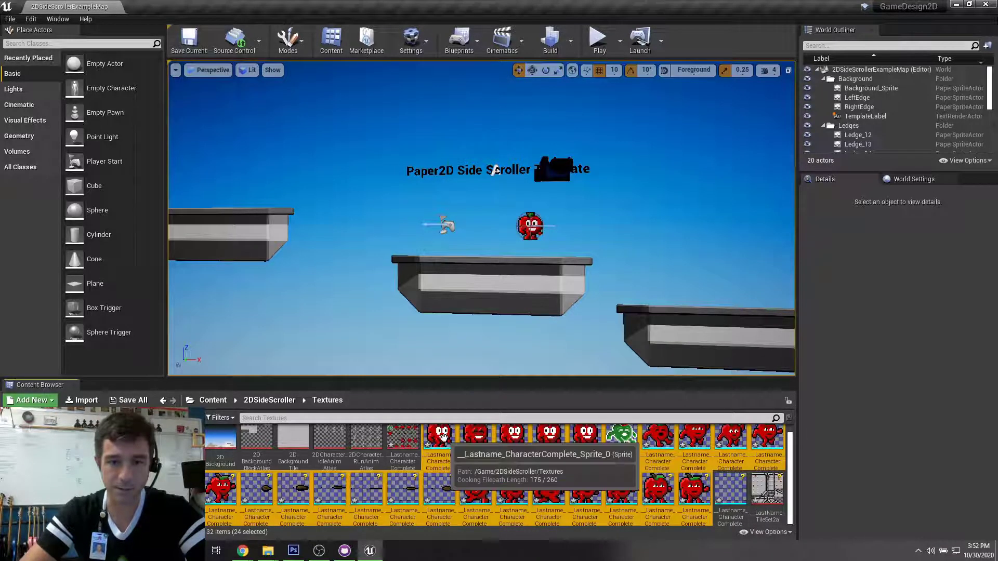
pyautogui.moveTo(443, 437); pyautogui.dragTo(86, 486)
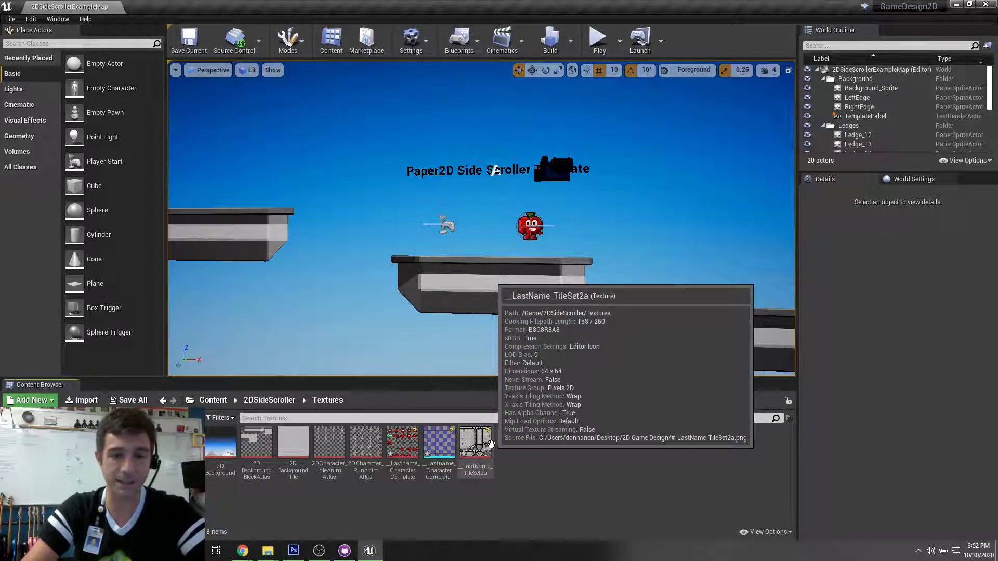
pyautogui.moveTo(490, 444); pyautogui.dragTo(166, 488)
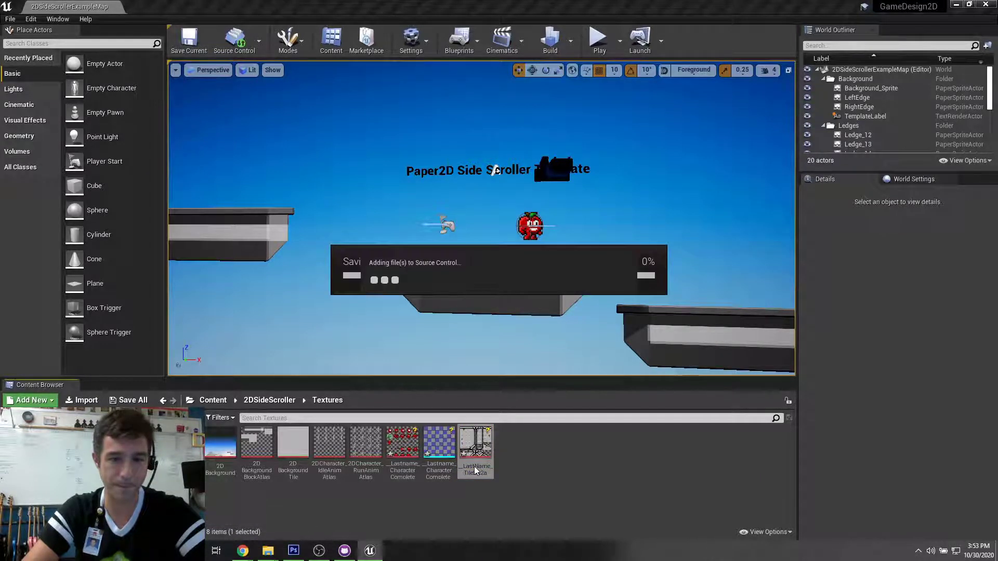
# - Delete the blank extracted character sprite left in the Textures folder
pyautogui.click(441, 433)
pyautogui.press('Delete')
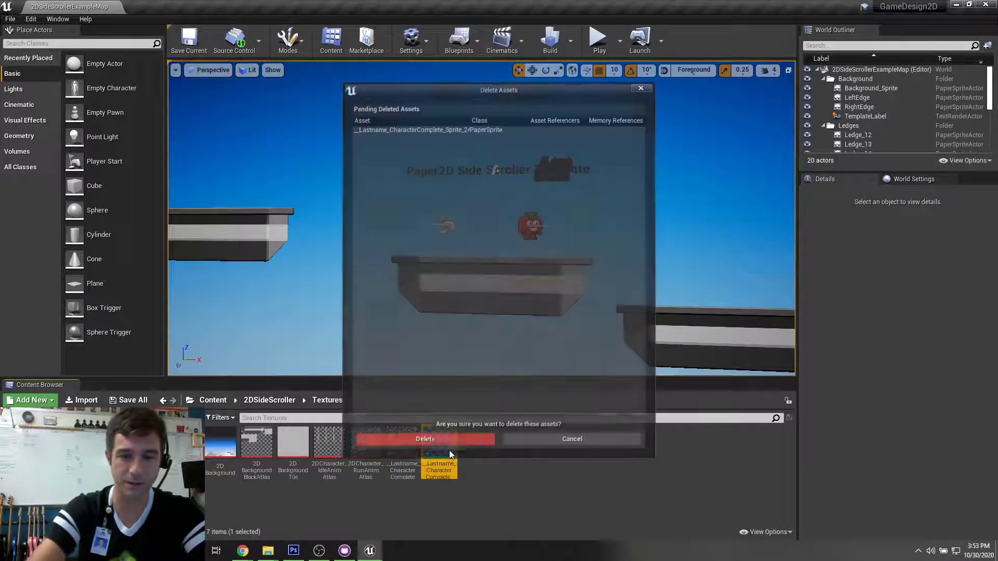
pyautogui.click(445, 442)
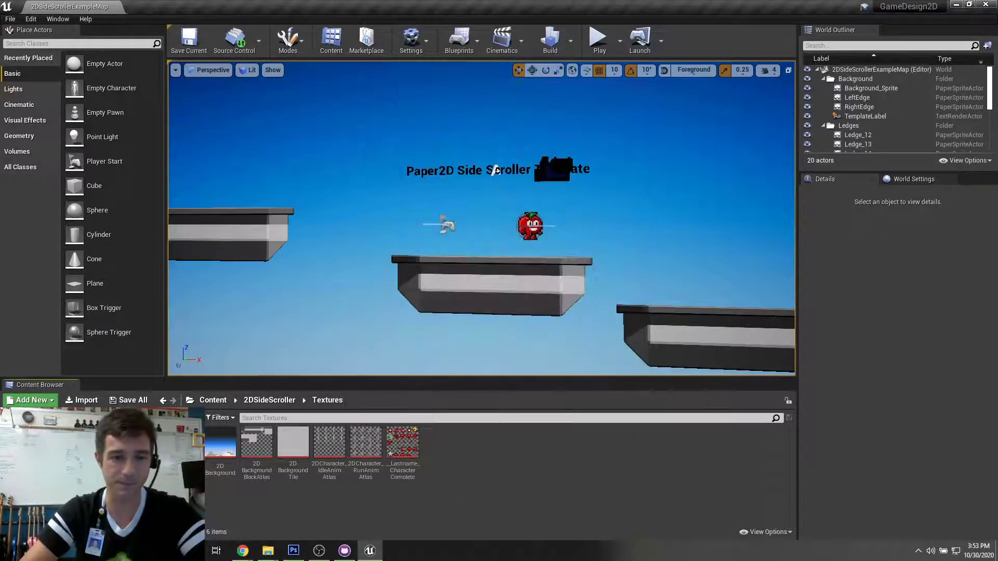
# - Force delete the template's 2DCharacter_IdleAnimAtlas and 2DCharacter_RunAnimAtlas textures despite their references
pyautogui.click(364, 448)
pyautogui.keyDown('ctrl'); pyautogui.click(324, 449); pyautogui.keyUp('ctrl')
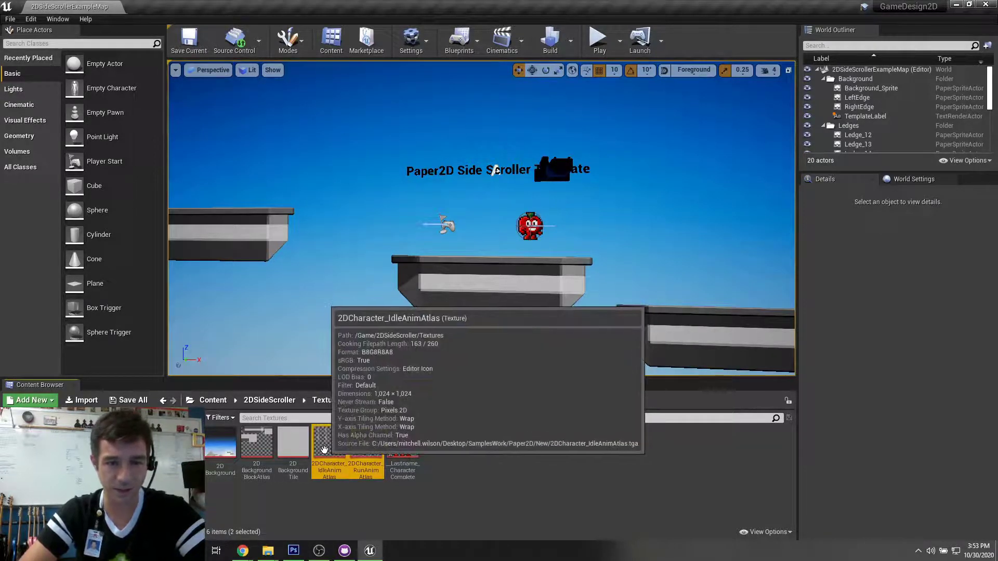
pyautogui.press('Delete')
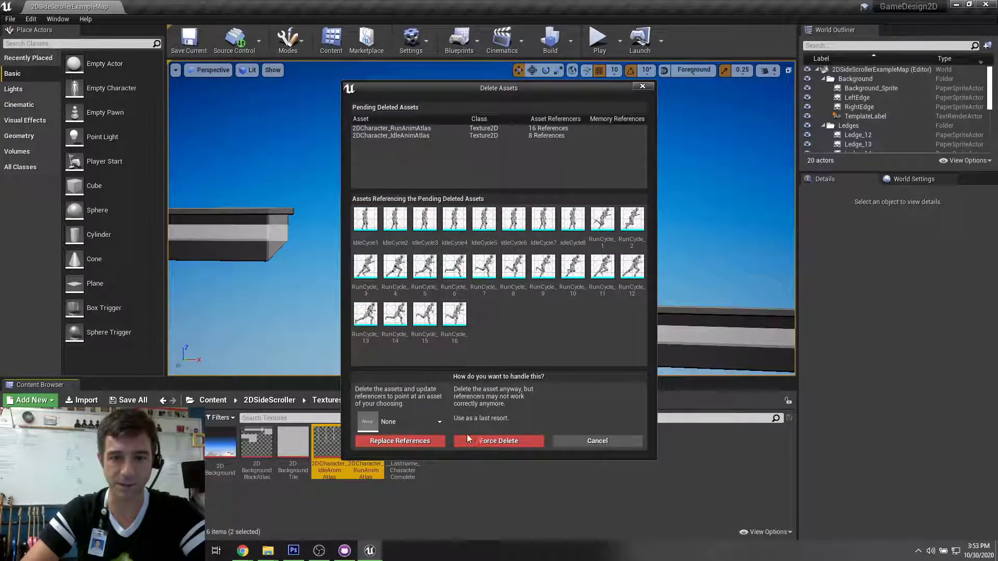
pyautogui.click(507, 440)
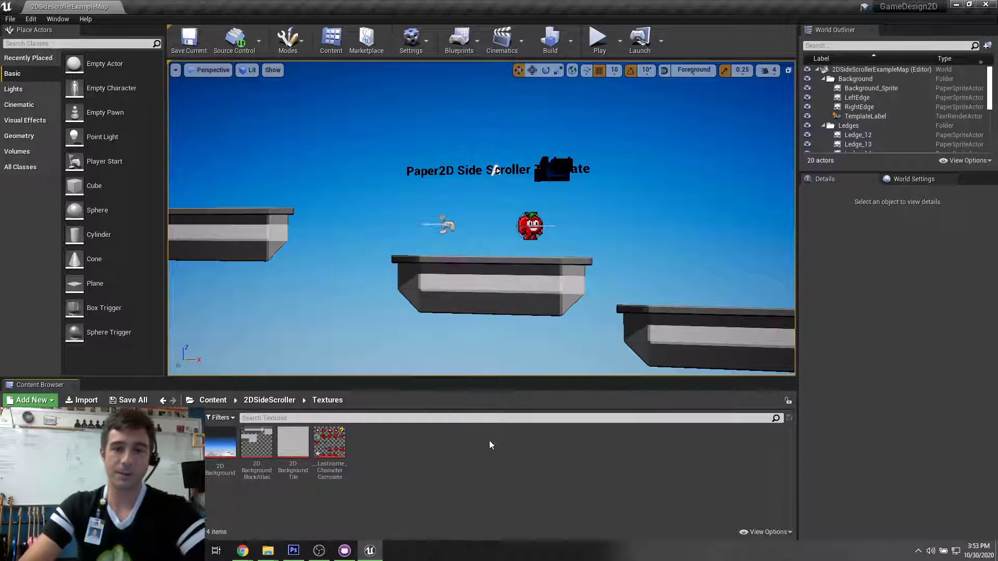
# - Delete the template's IdleAnimation and RunningAnimation flipbooks from the Sprites folder
pyautogui.click(260, 445)
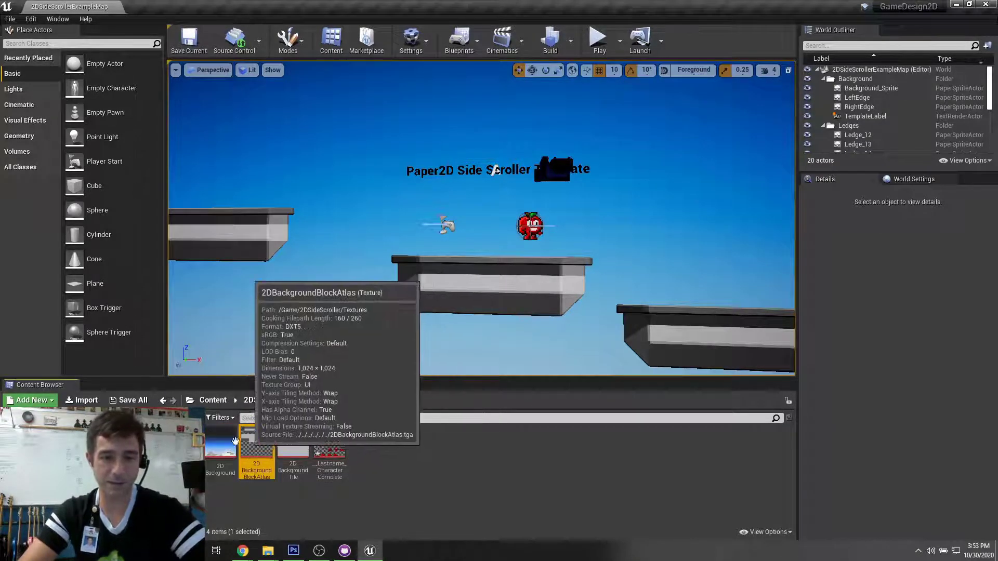
pyautogui.click(52, 457)
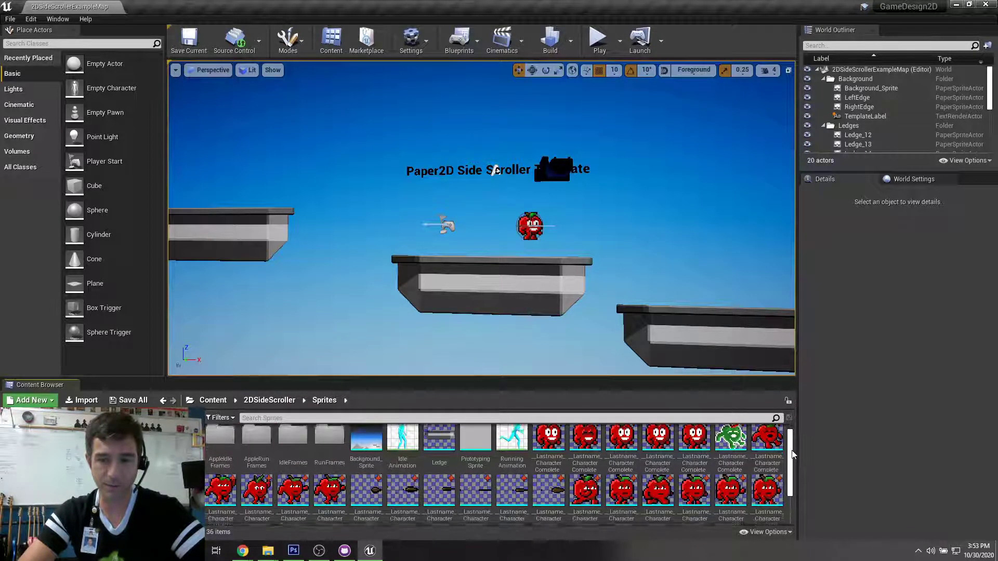
pyautogui.click(414, 431)
pyautogui.keyDown('ctrl'); pyautogui.click(512, 441); pyautogui.keyUp('ctrl')
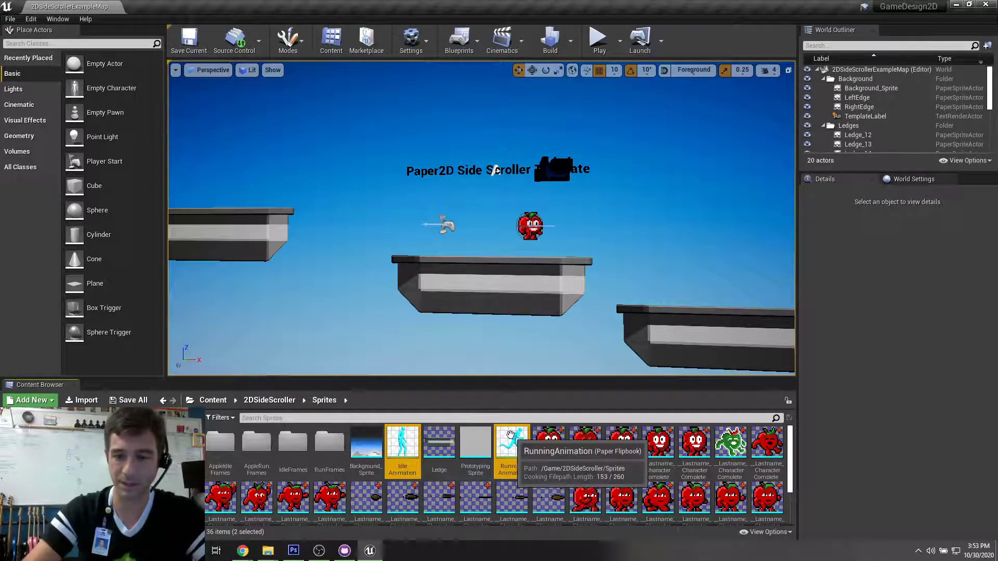
pyautogui.press('Delete')
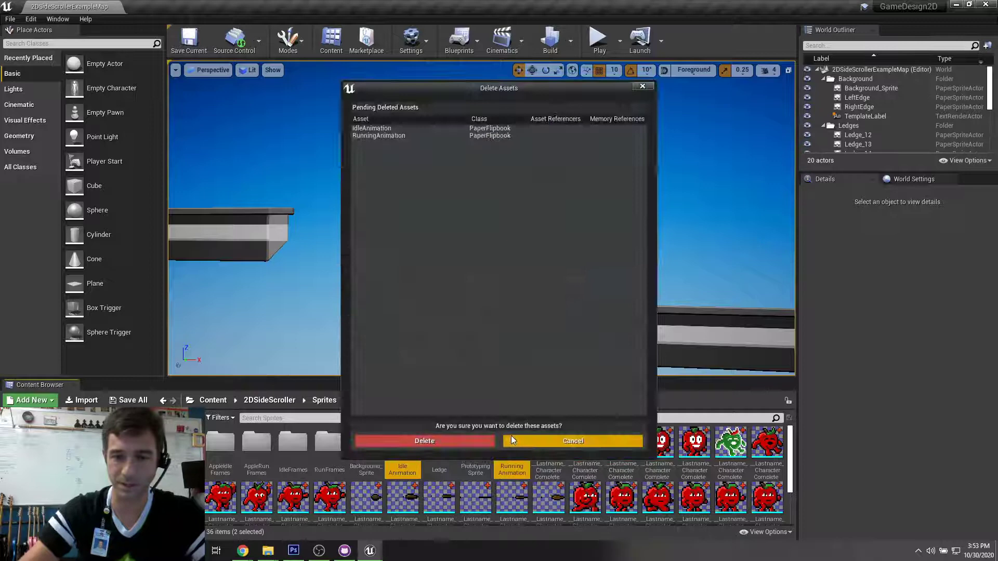
pyautogui.click(468, 444)
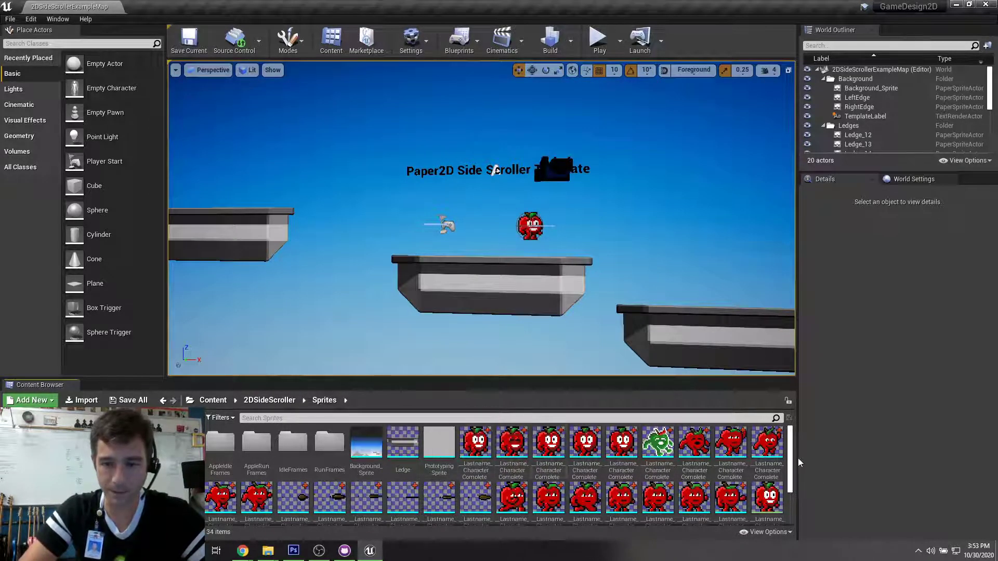
# - Return the __LastName_TileSet2a texture from the Sprites folder to the Textures folder and select it there
pyautogui.scroll(-1, 792, 461)
pyautogui.click(164, 401)
pyautogui.click(330, 447)
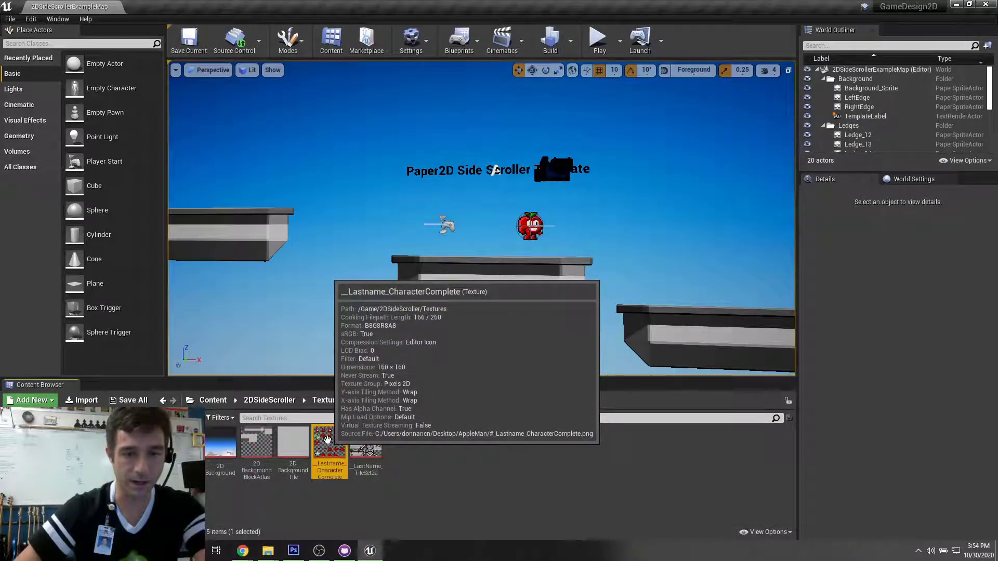
pyautogui.click(369, 444)
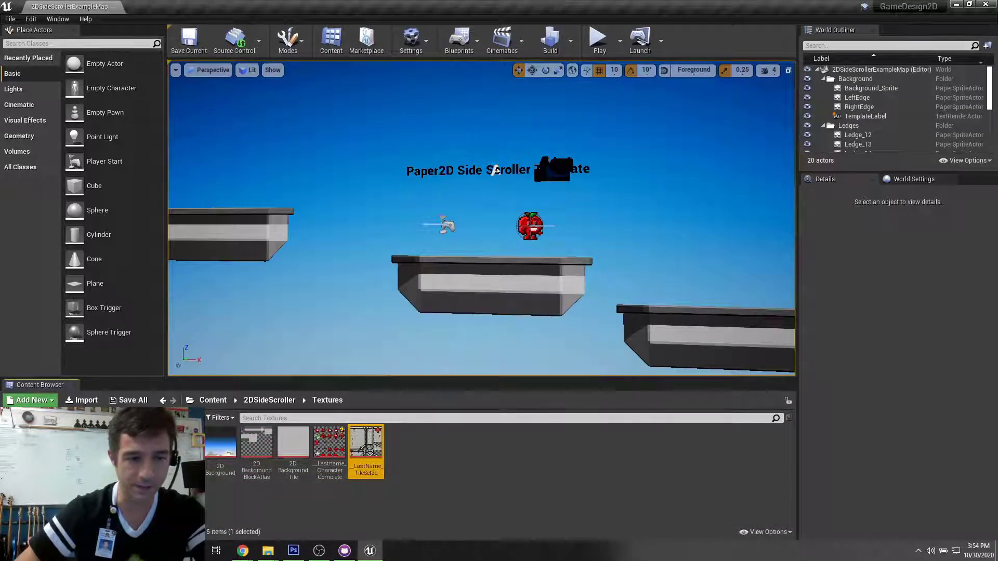
# - Create a flipbook named Idle from the first five character sprites, through __Lastname_CharacterComplete_Sprite_4, in the Sprites folder
pyautogui.hotkey('alt', 'Right')
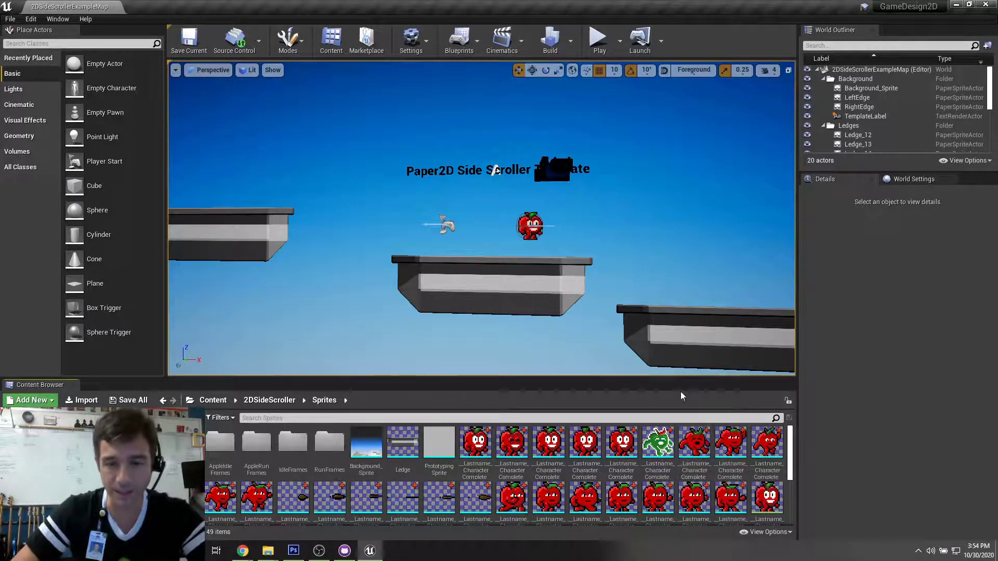
pyautogui.click(474, 443)
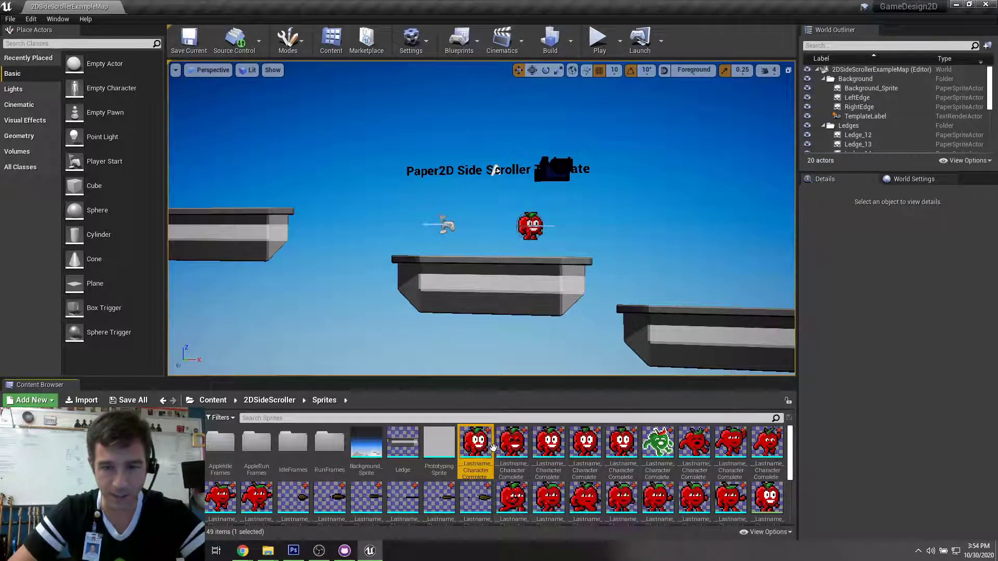
pyautogui.keyDown('shift'); pyautogui.click(619, 442); pyautogui.keyUp('shift')
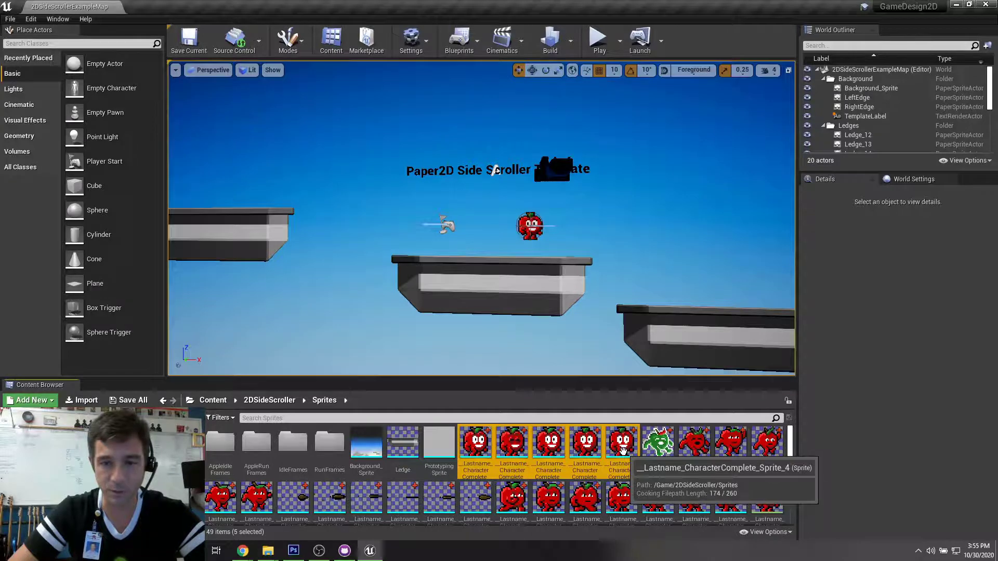
pyautogui.rightClick(623, 451)
pyautogui.click(669, 229)
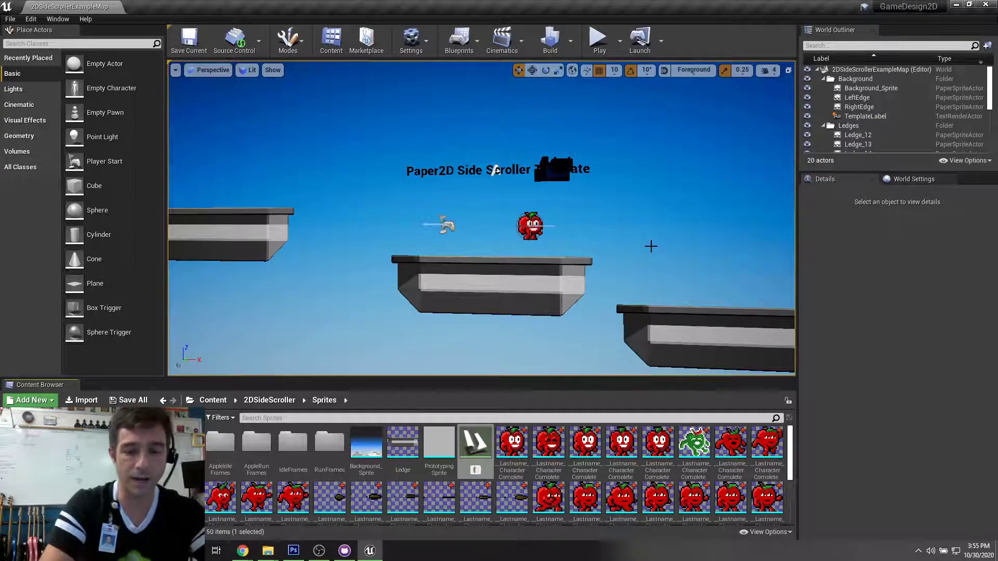
pyautogui.press('Return')
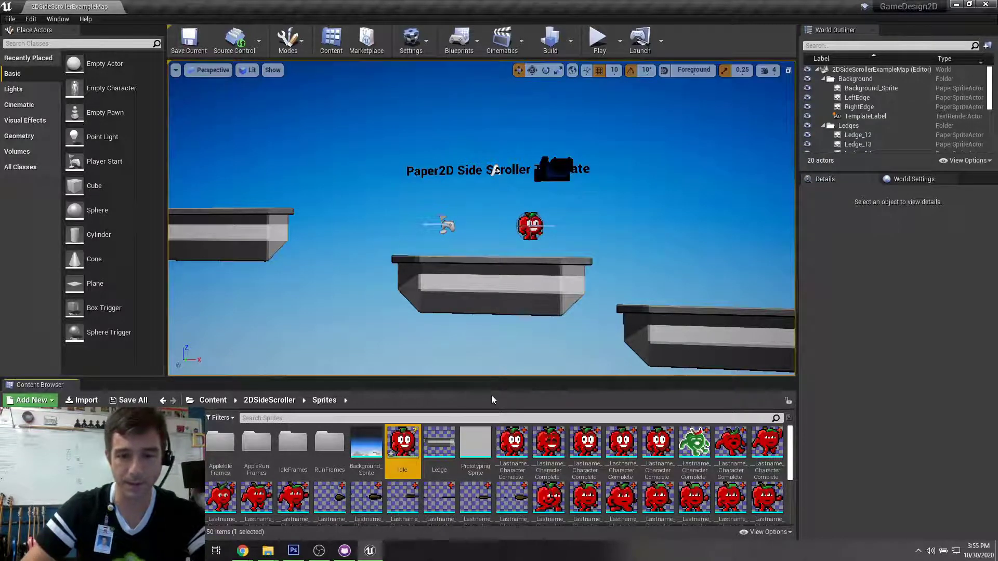
# - Rename the Idle flipbook PC_Idle and move it from the Sprites folder to the Animations folder
pyautogui.rightClick(401, 471)
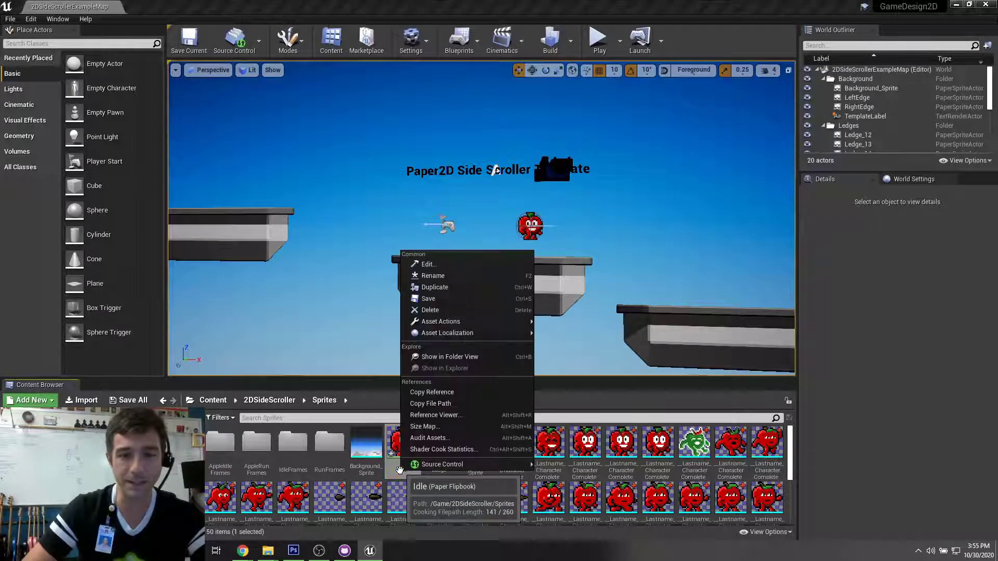
pyautogui.click(445, 278)
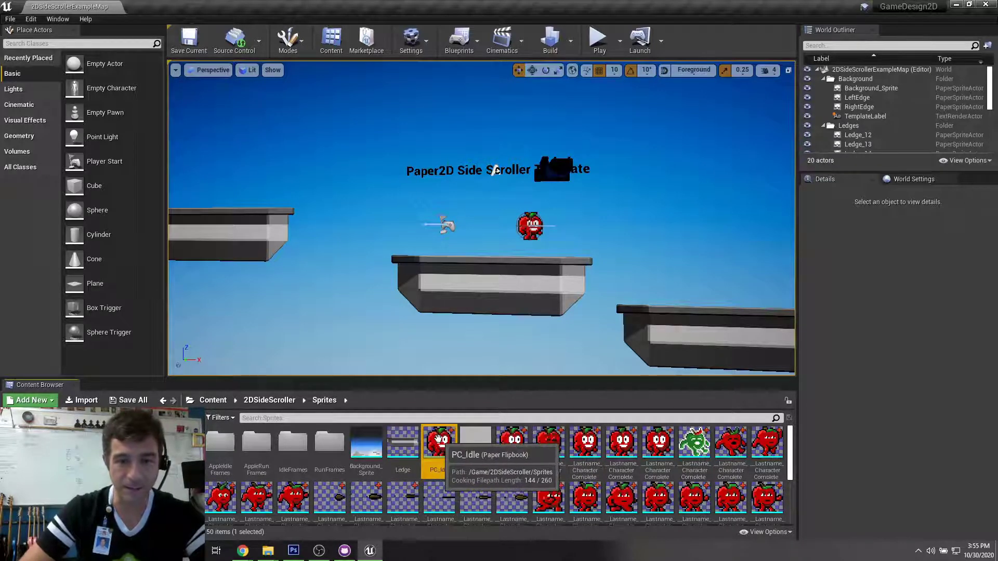
pyautogui.moveTo(436, 442); pyautogui.dragTo(200, 482)
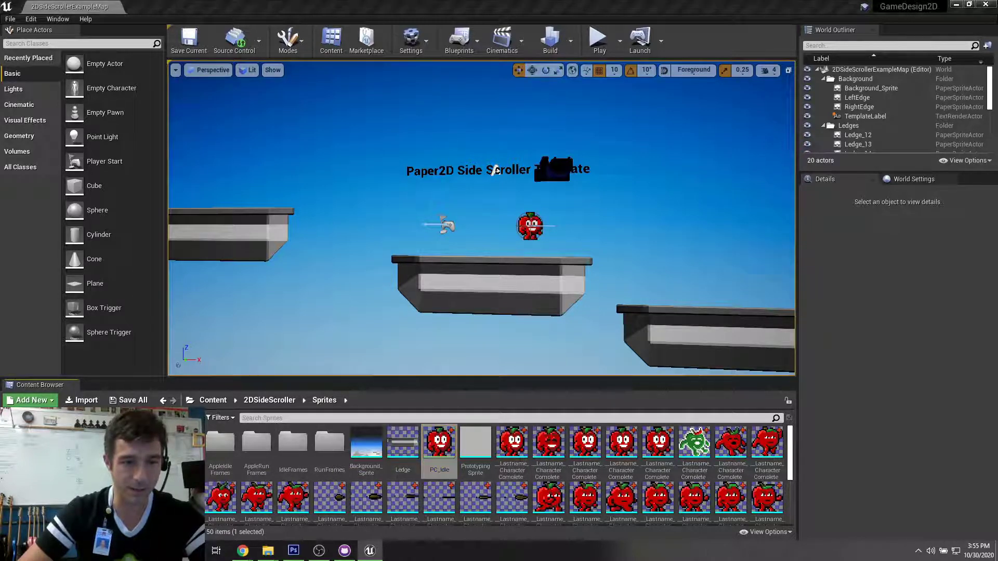
pyautogui.click(198, 494)
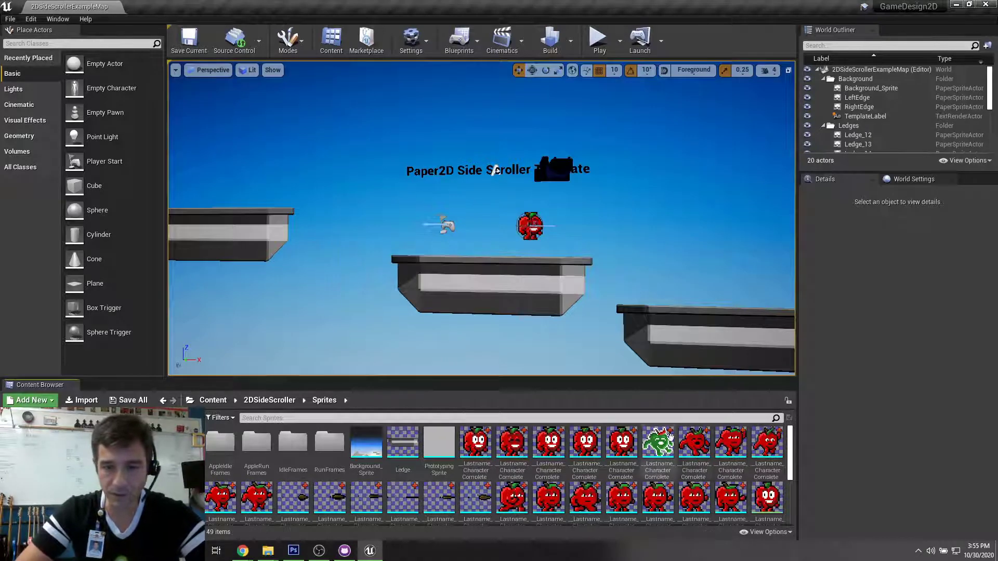
# - Create a flipbook named PC_Hurt from the green hurt character sprite and the sprite directly after it
pyautogui.click(668, 436)
pyautogui.keyDown('shift'); pyautogui.click(697, 442); pyautogui.keyUp('shift')
pyautogui.rightClick(698, 441)
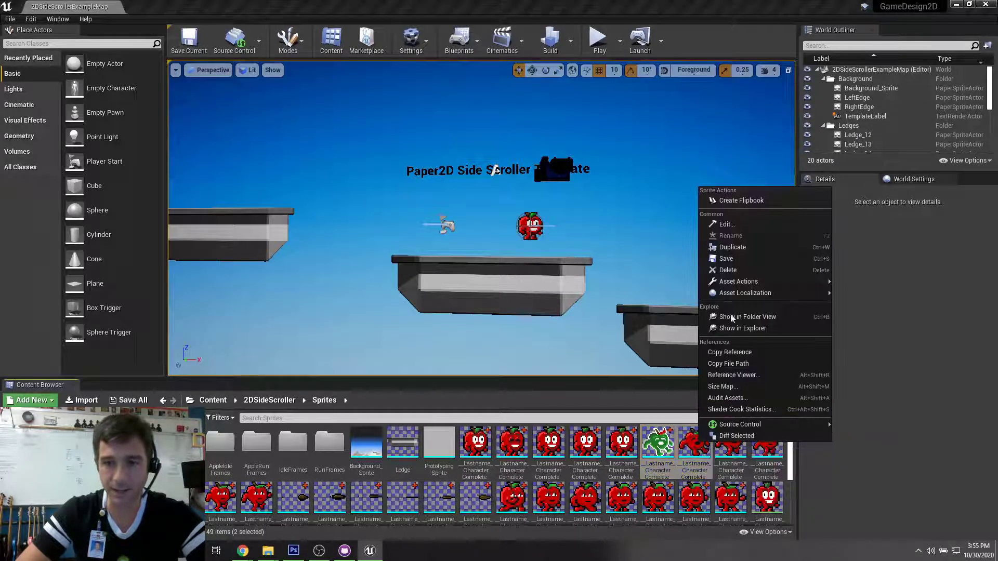
pyautogui.click(750, 200)
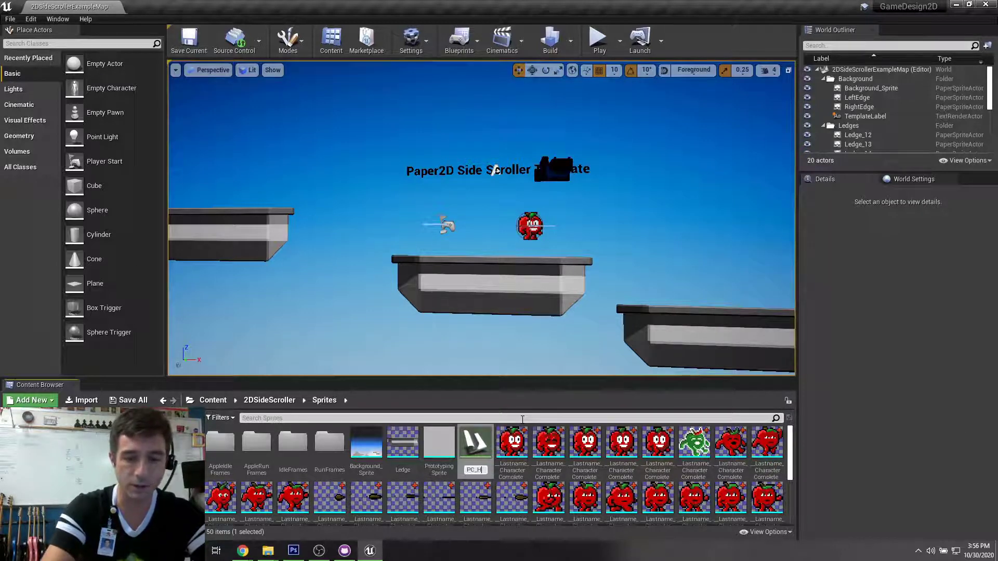
pyautogui.press('Return')
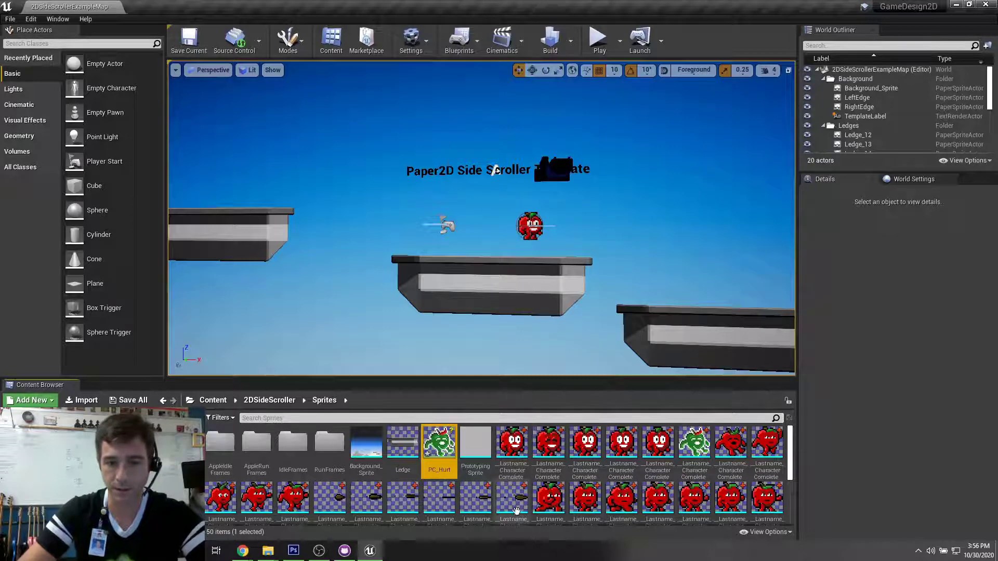
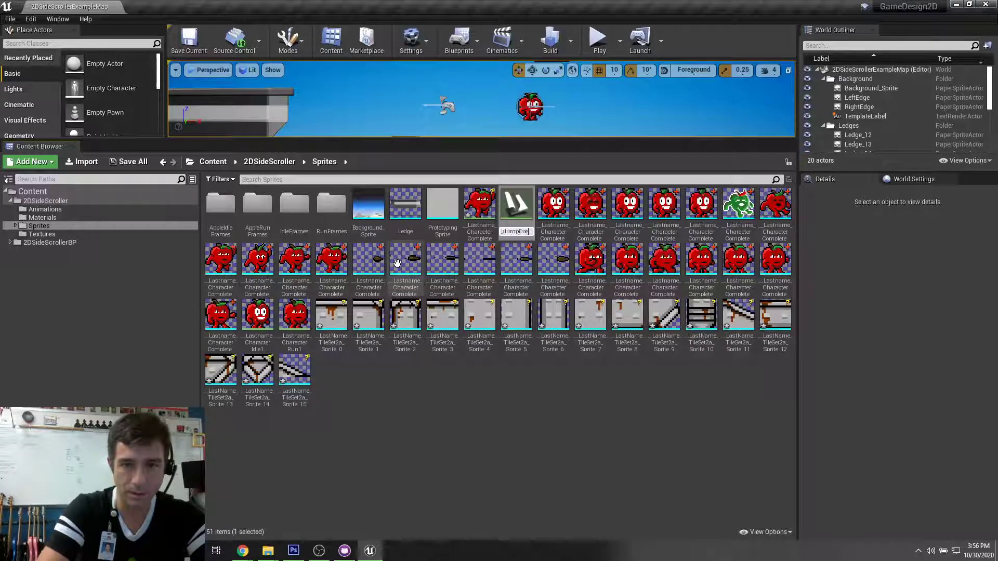
# - Name the new flipbook PC_JumpDown and rename the __Lastname_CharacterComplete flipbook PC_JumpUp
pyautogui.write('wn')
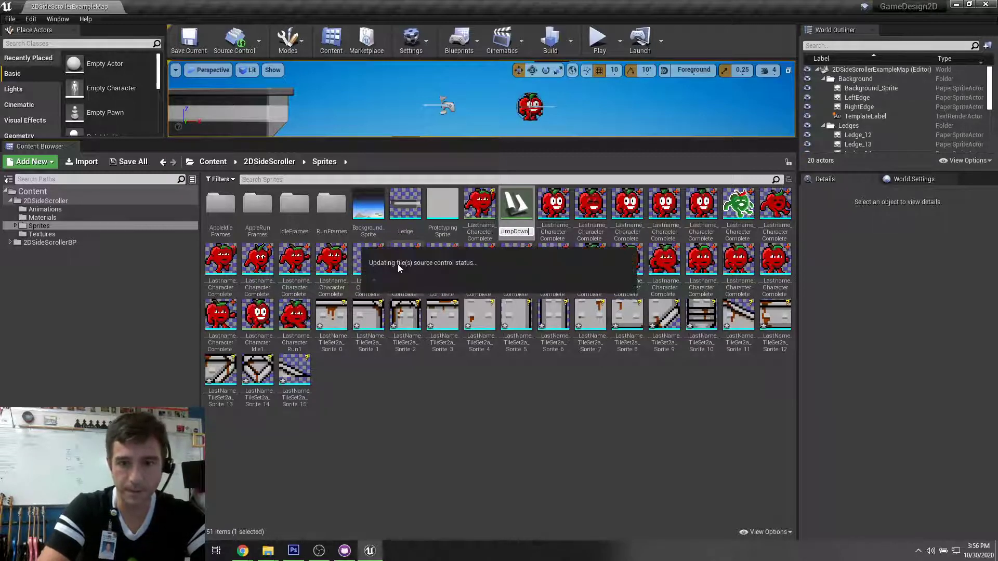
pyautogui.press('Return')
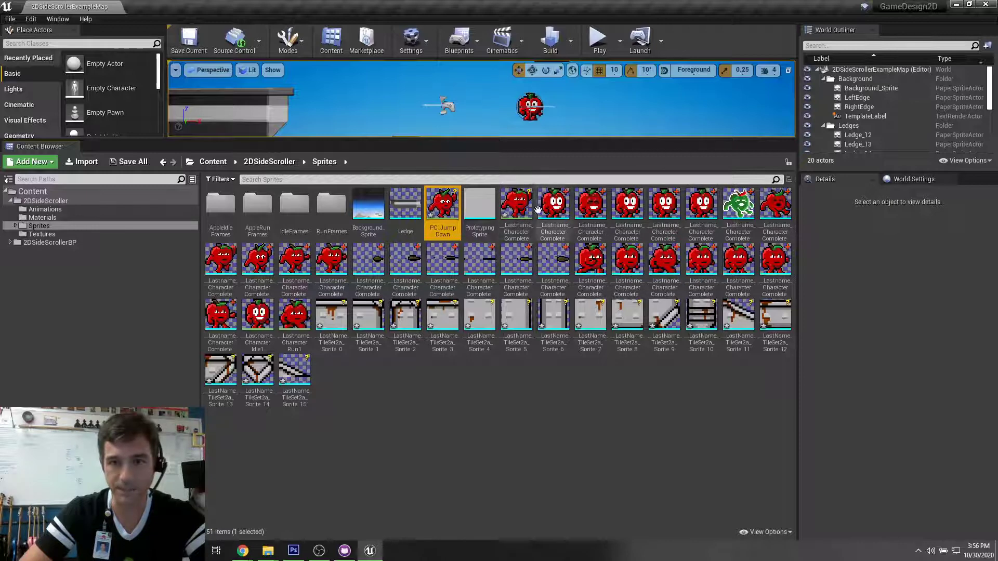
pyautogui.click(520, 219)
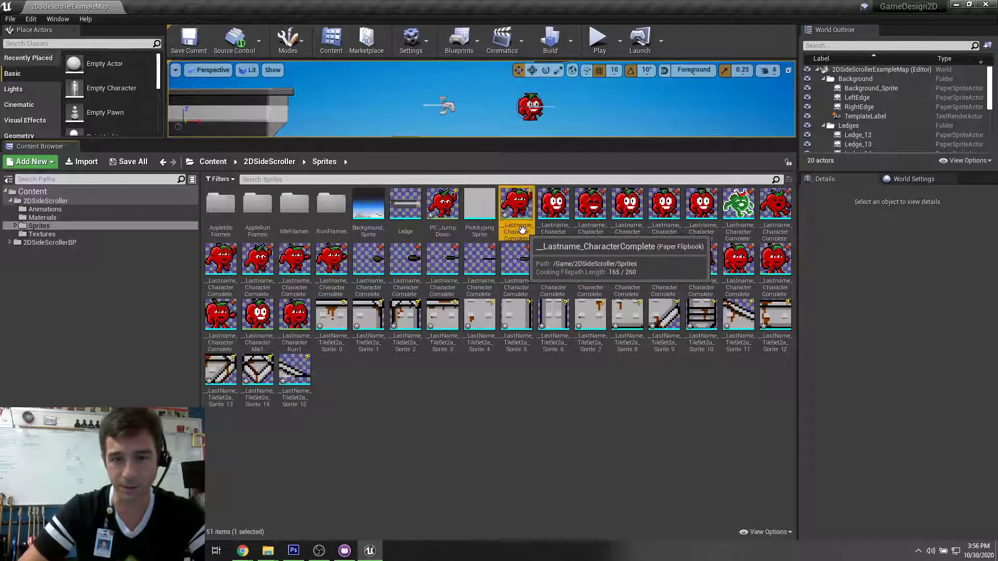
pyautogui.click(522, 230)
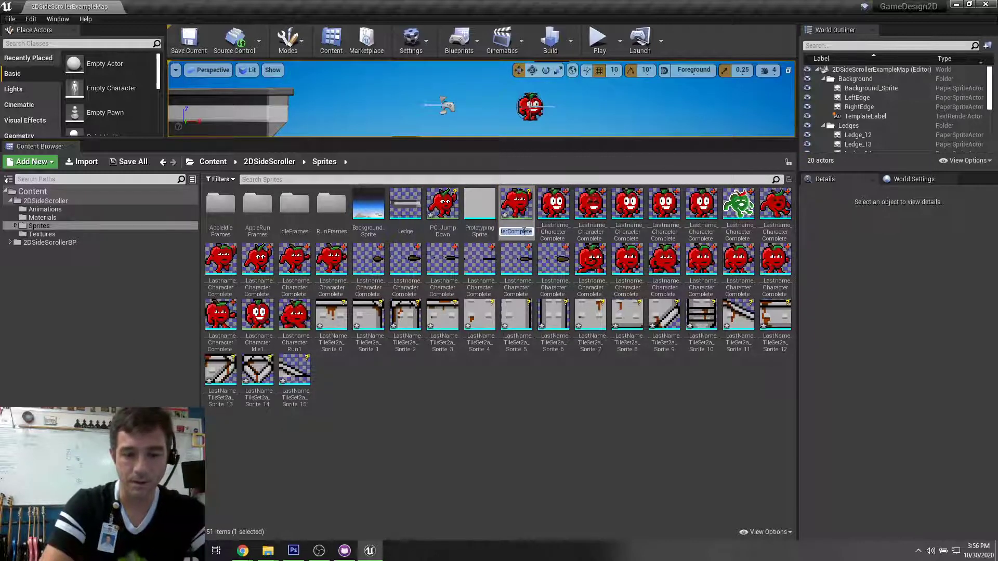
pyautogui.write('PC_J')
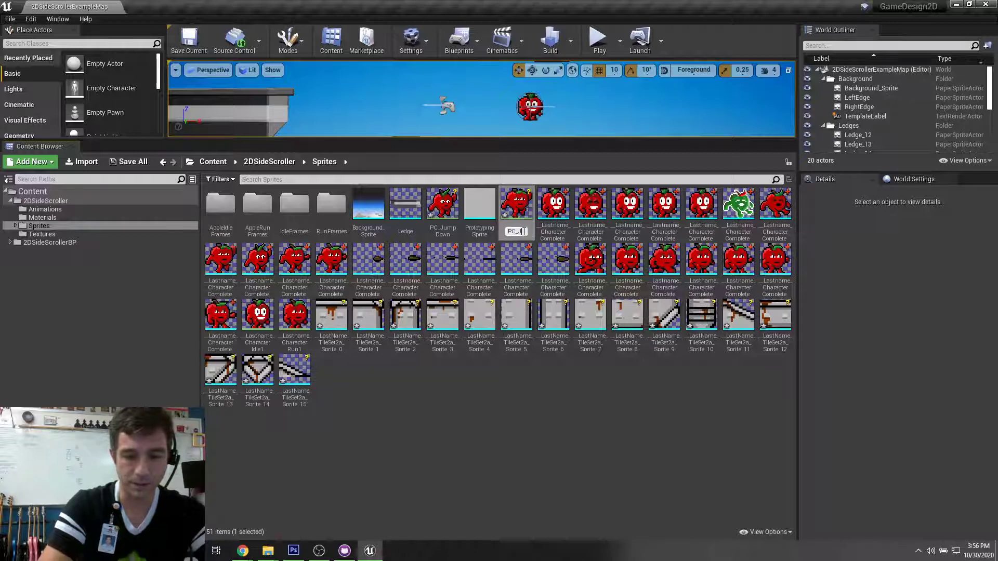
pyautogui.write('umpUp')
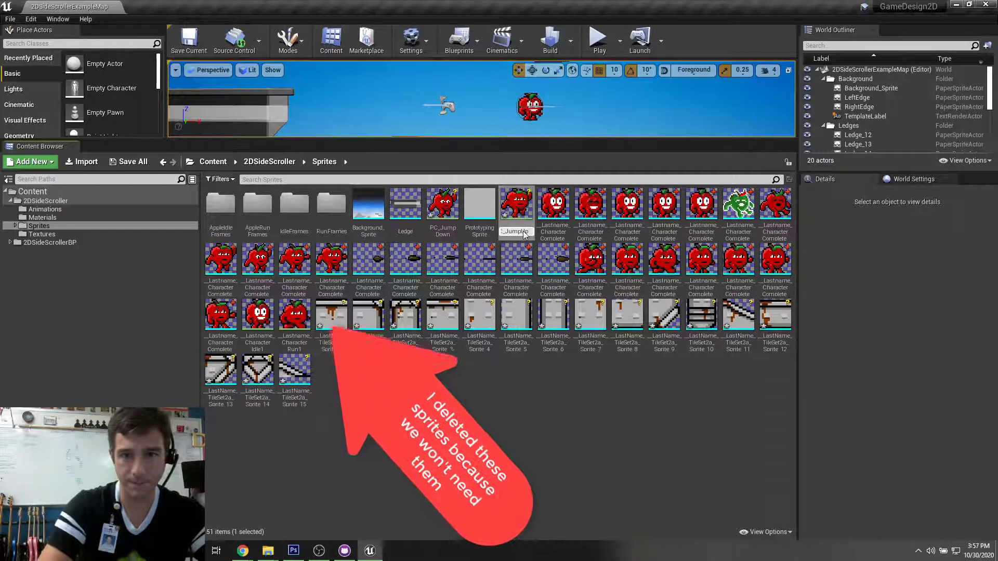
pyautogui.press('Return')
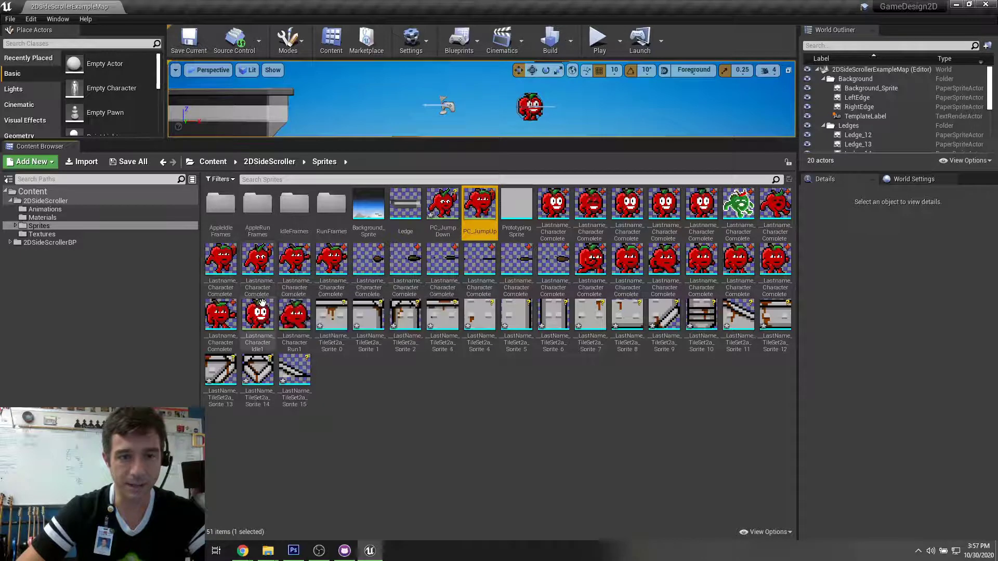
# - Create a flipbook named PC_JumpShoot from __Lastname_CharacterComplete_Sprite_10 and the sprite directly before it
pyautogui.click(294, 260)
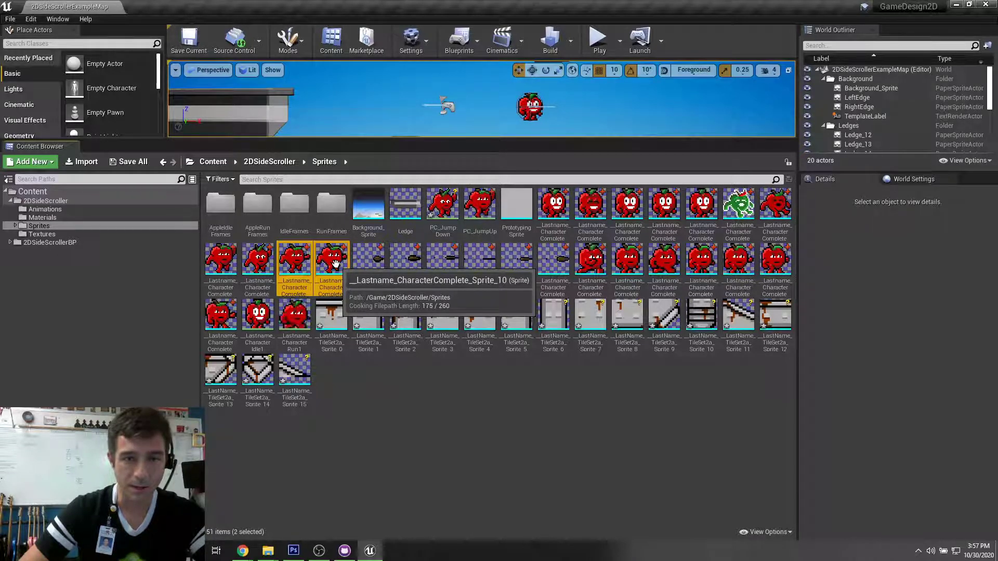
pyautogui.rightClick(336, 264)
pyautogui.click(355, 282)
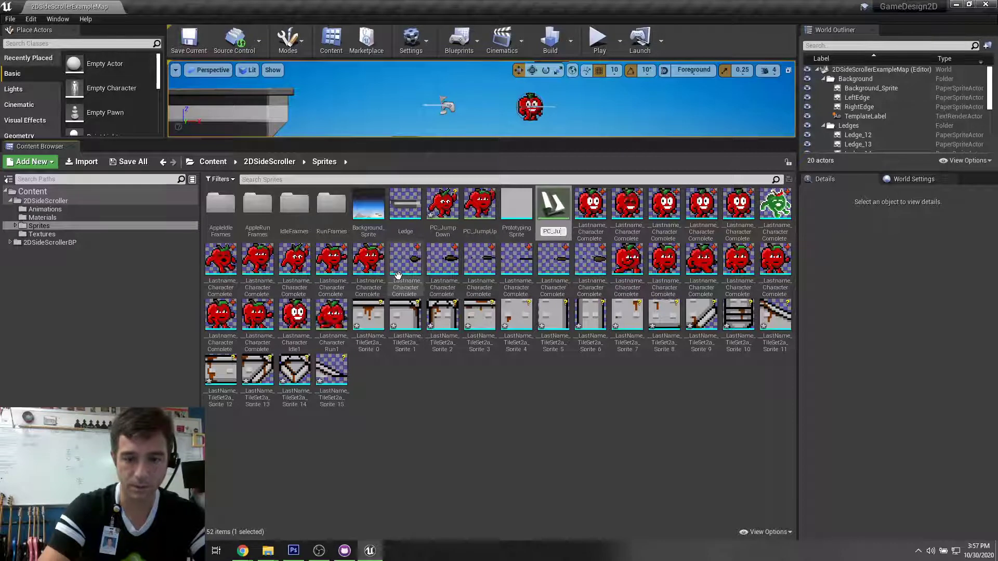
pyautogui.write('PC_JumpShoot')
pyautogui.press('Return')
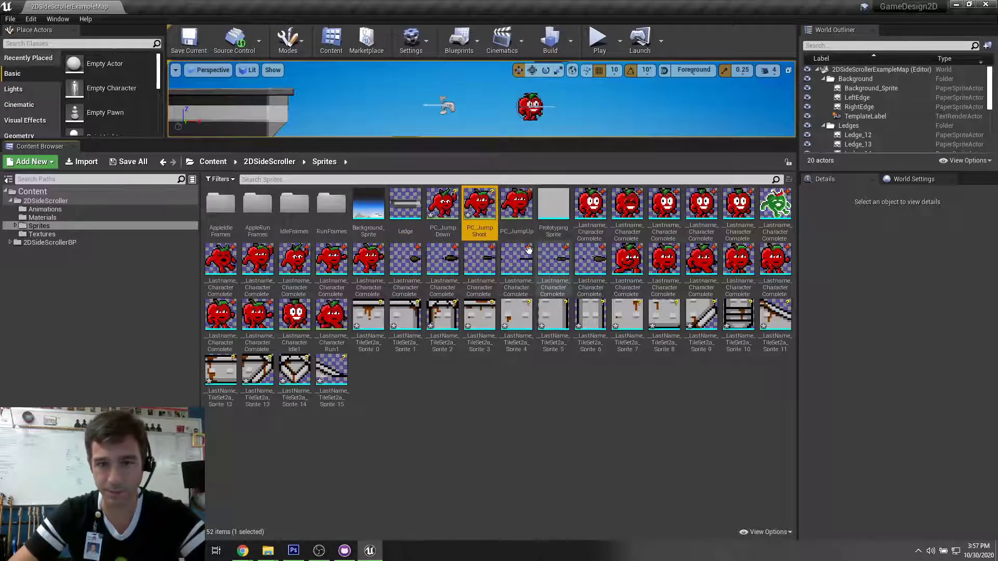
# - Create a flipbook named PC_Projectile from the six projectile sprites starting with __Lastname_CharacterComplete_Sprite_11
pyautogui.click(408, 270)
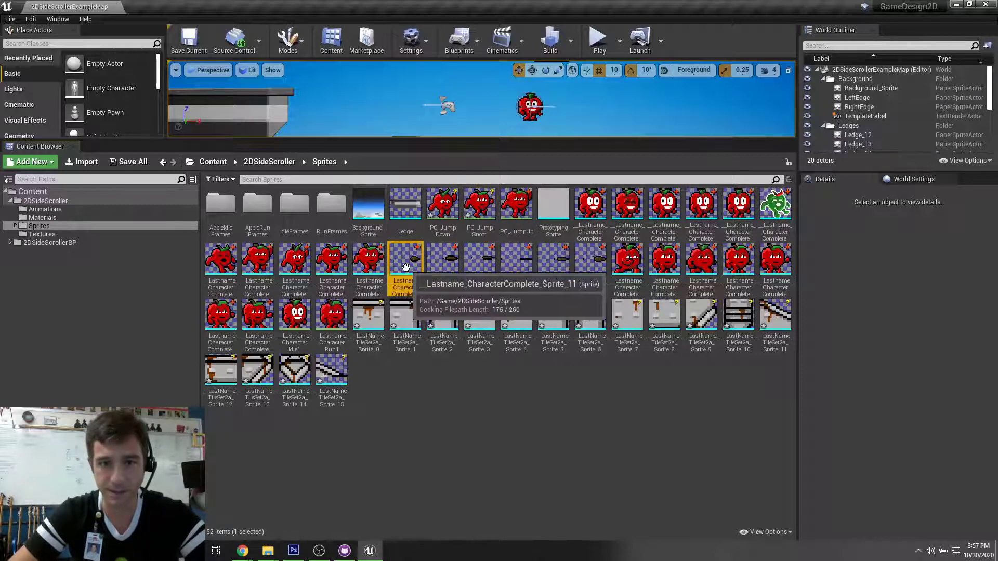
pyautogui.keyDown('shift'); pyautogui.click(589, 266); pyautogui.keyUp('shift')
pyautogui.rightClick(590, 270)
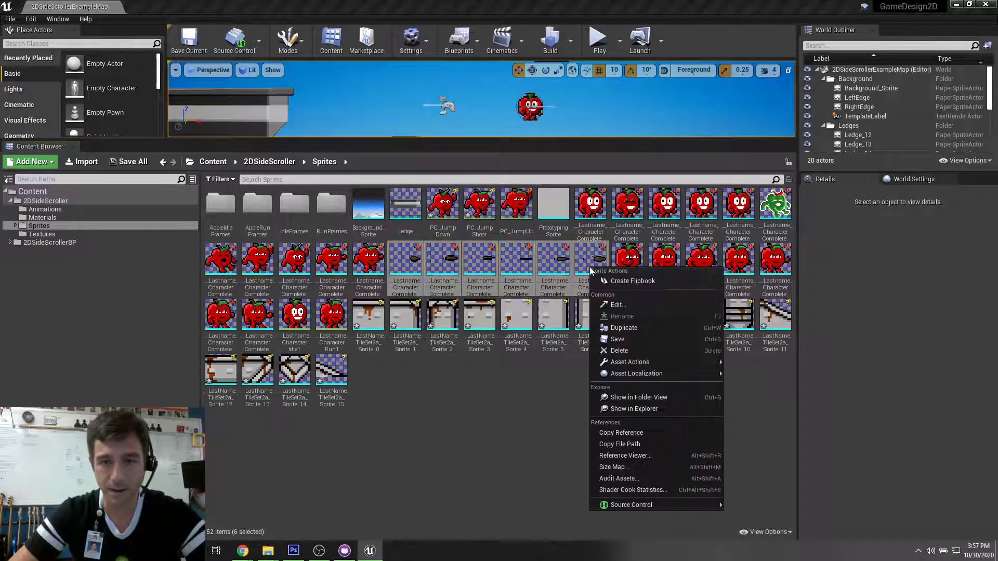
pyautogui.click(619, 281)
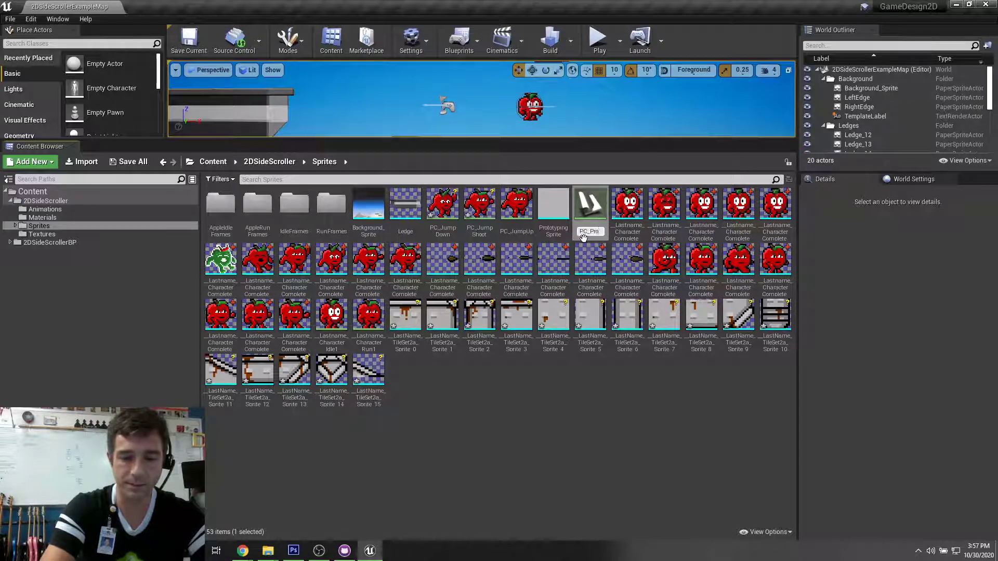
pyautogui.press('Return')
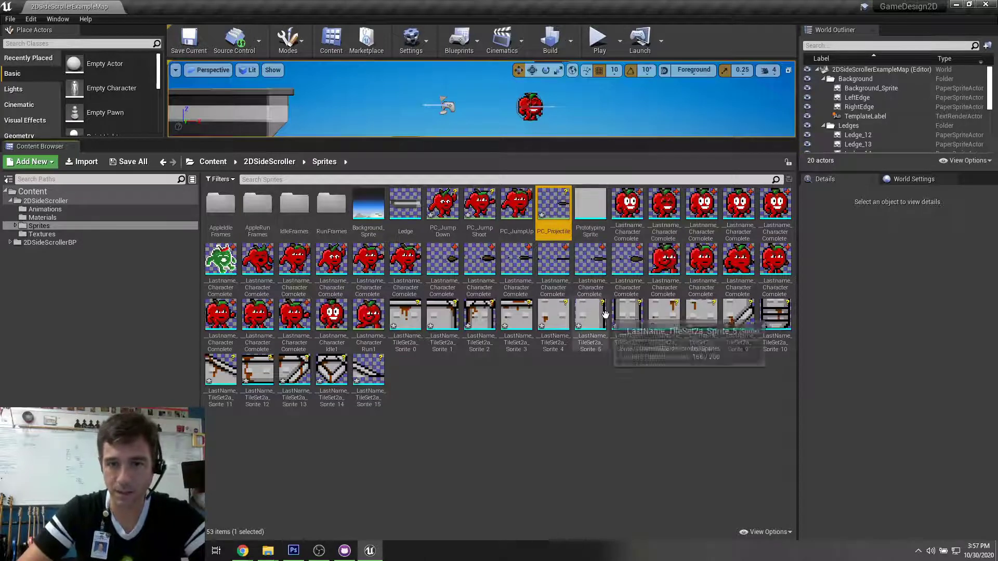
# - Create a flipbook named PC_Run from the three running character sprites ending with __Lastname_CharacterComplete_Sprite_19
pyautogui.click(665, 273)
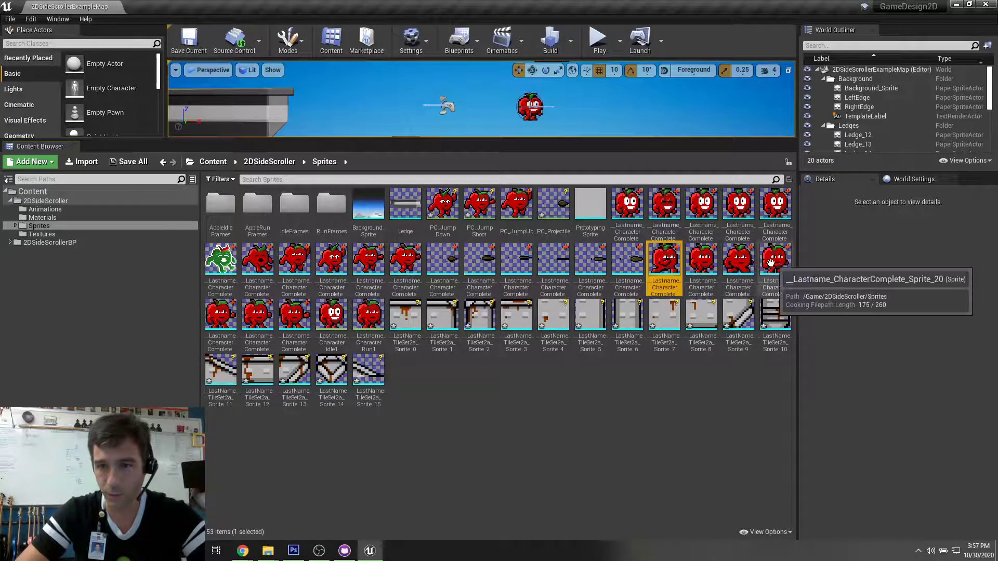
pyautogui.keyDown('shift'); pyautogui.click(736, 259); pyautogui.keyUp('shift')
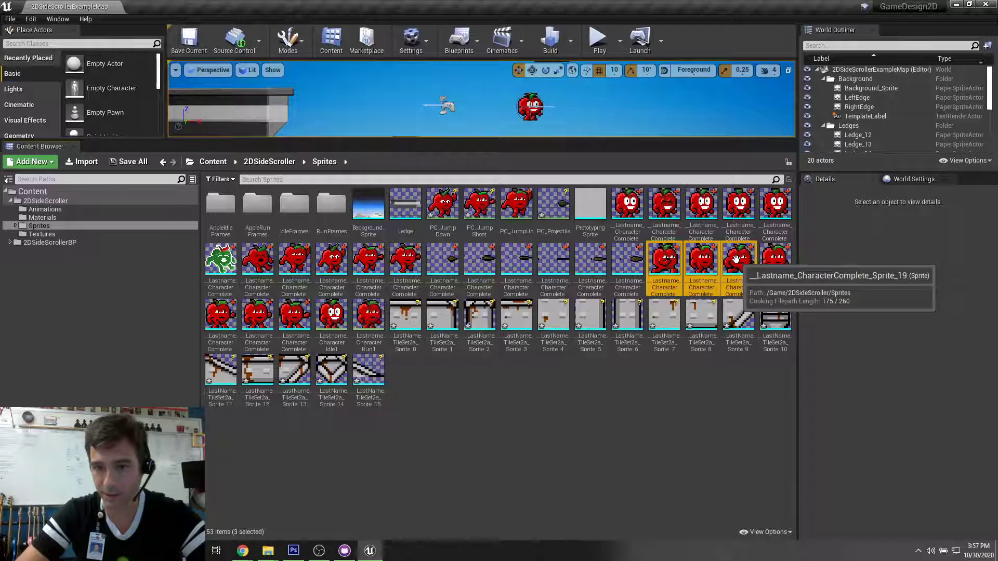
pyautogui.rightClick(736, 260)
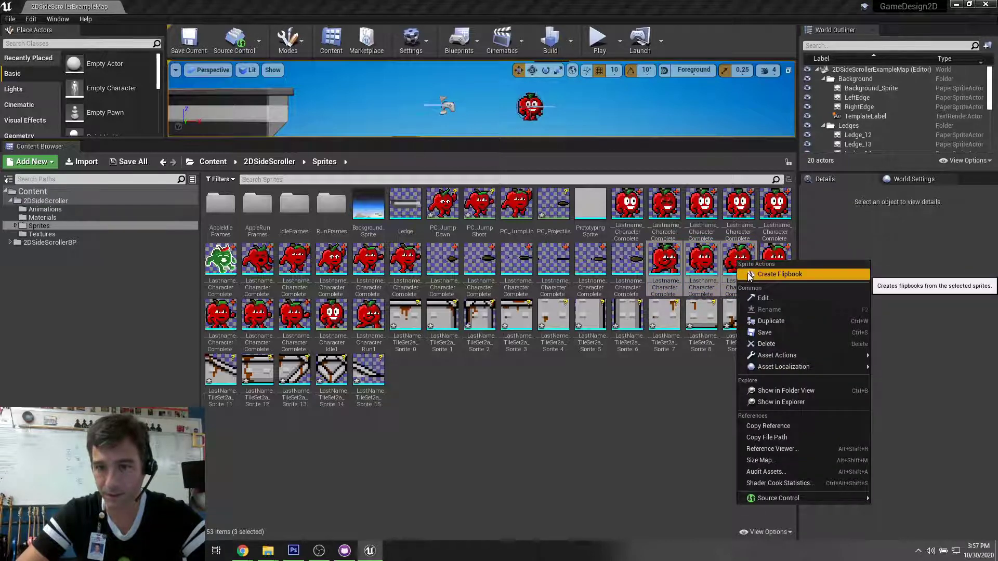
pyautogui.click(751, 274)
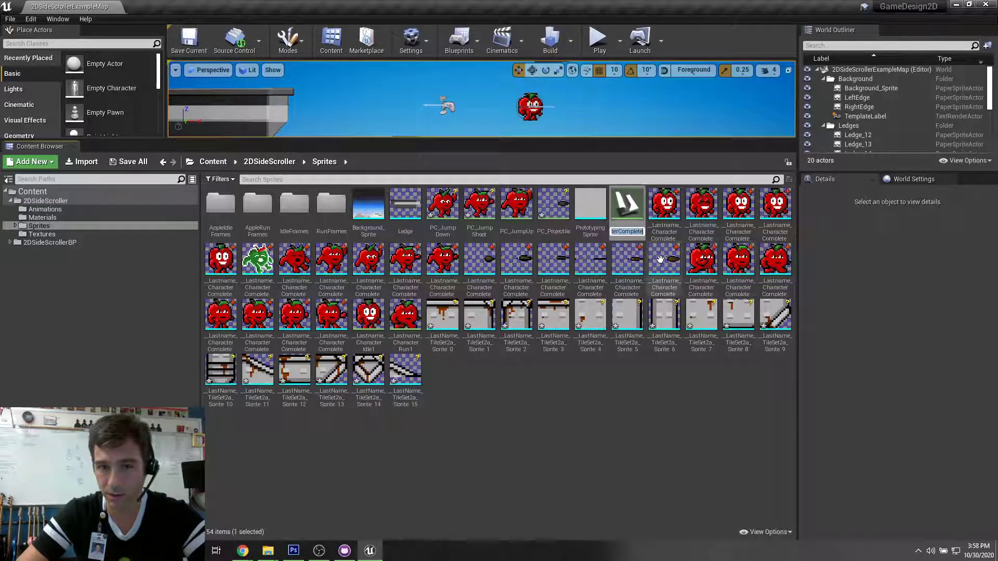
pyautogui.write('PC_R')
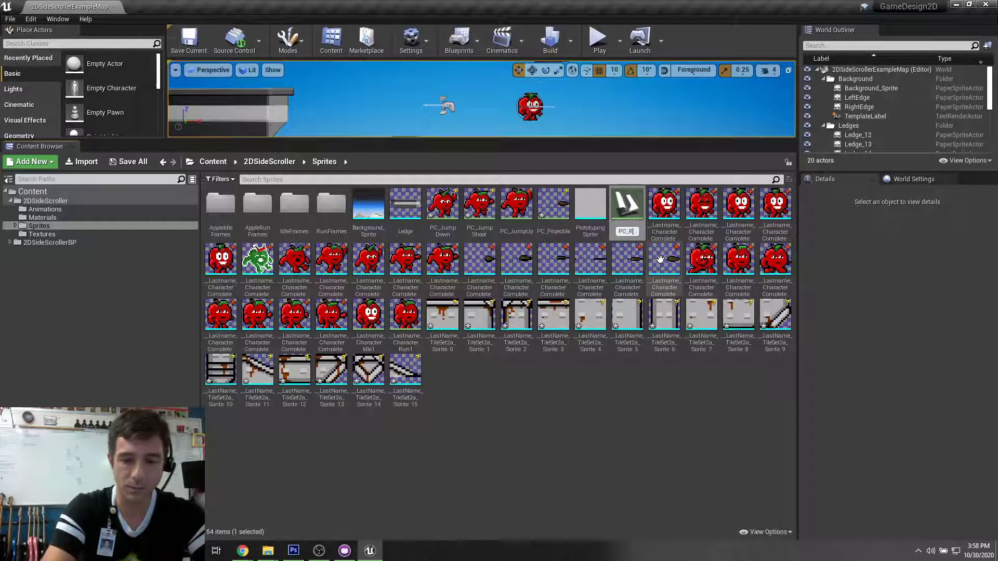
pyautogui.write('un')
pyautogui.press('Return')
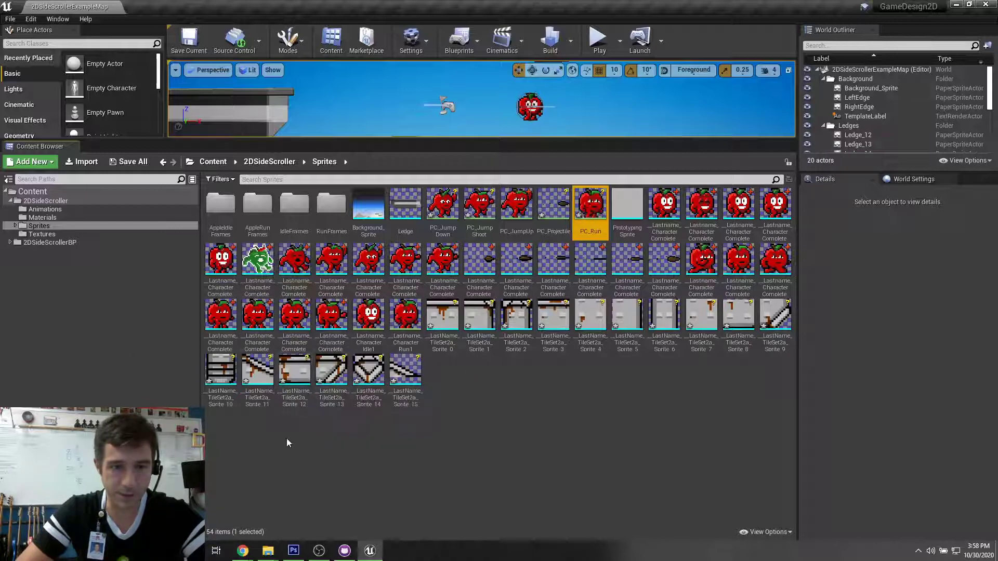
# - Create a flipbook named PC_Shoot from the three shooting character sprites ending with __Lastname_CharacterComplete_Sprite_23
pyautogui.click(226, 326)
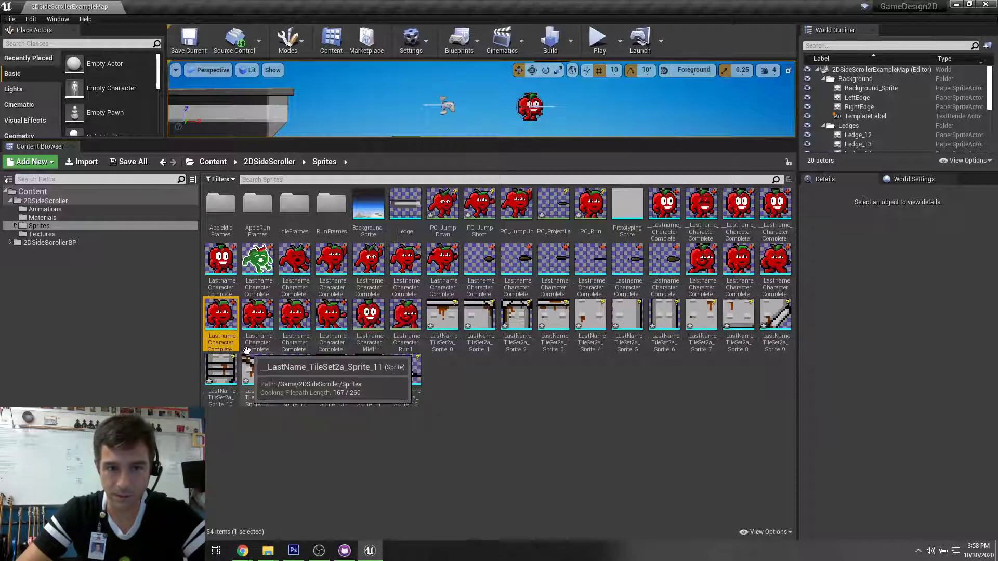
pyautogui.click(258, 315)
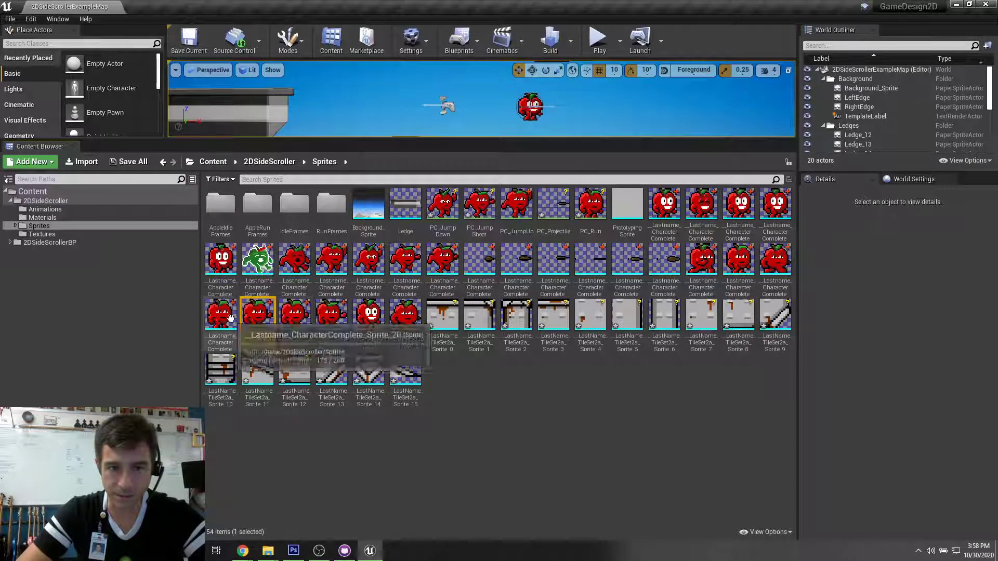
pyautogui.keyDown('shift'); pyautogui.click(338, 315); pyautogui.keyUp('shift')
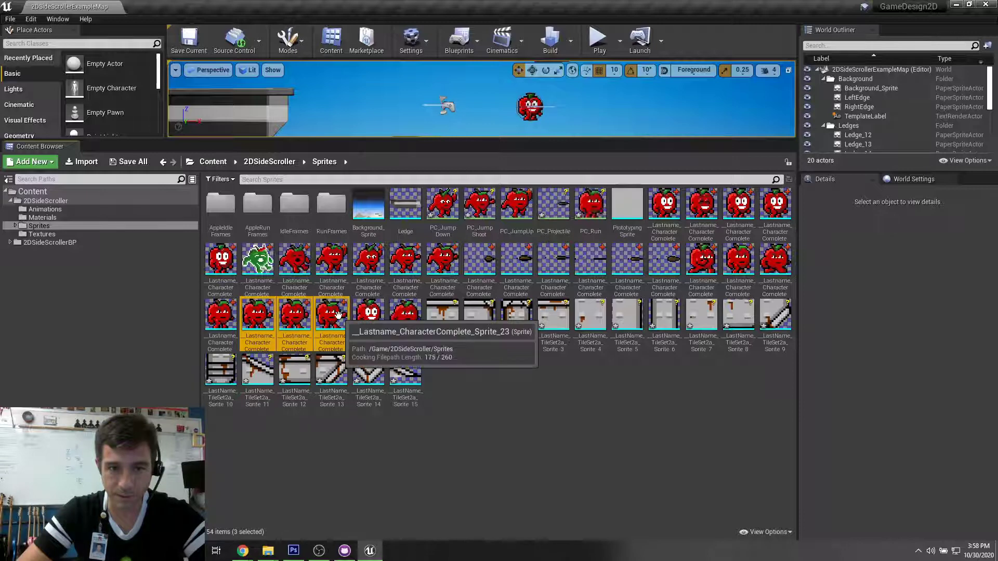
pyautogui.rightClick(338, 314)
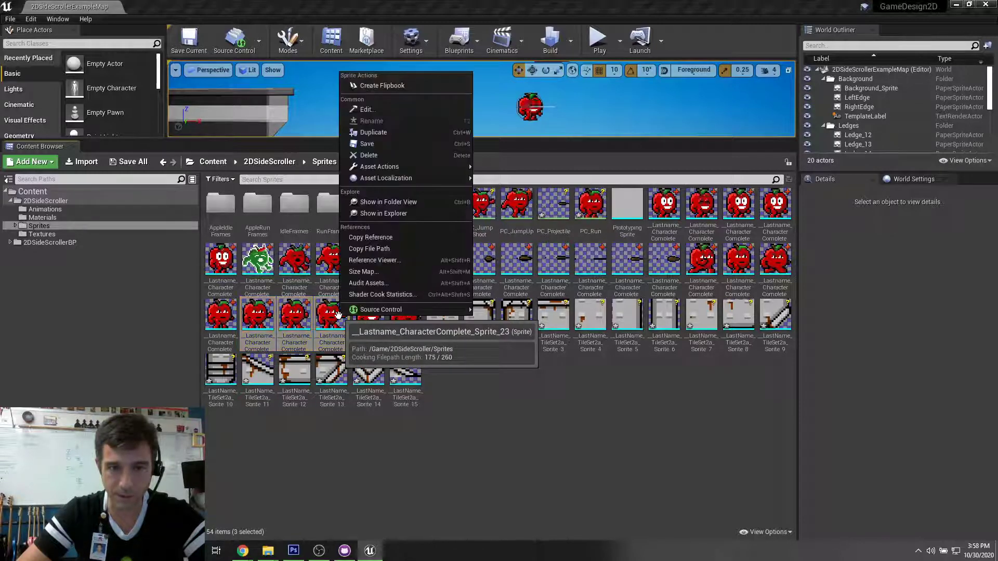
pyautogui.click(358, 85)
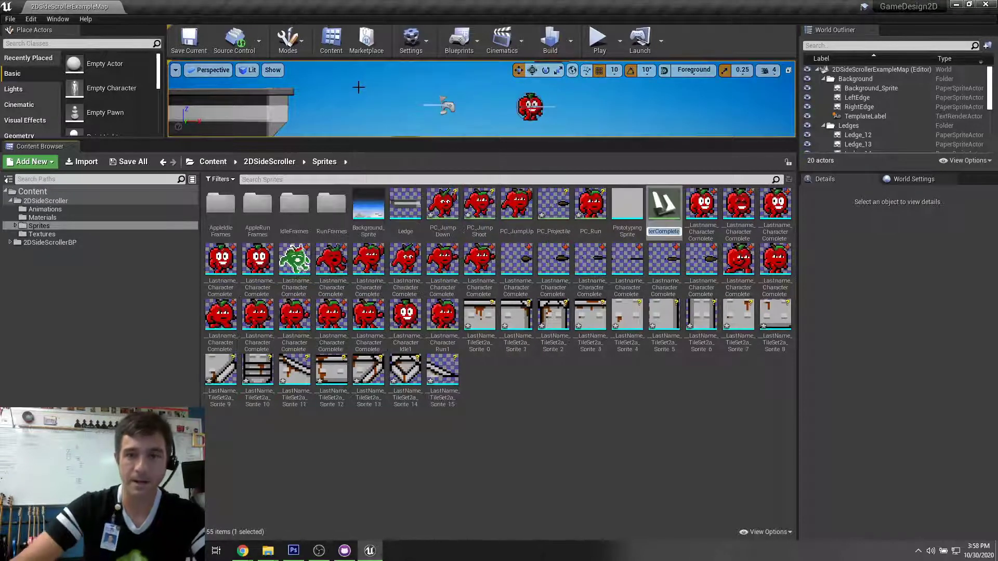
pyautogui.write('F')
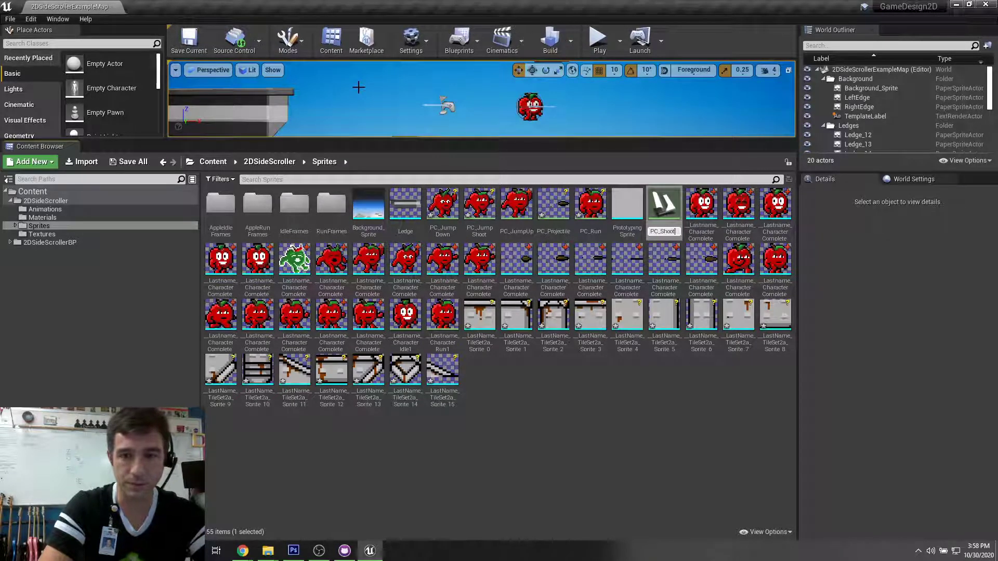
pyautogui.press('Return')
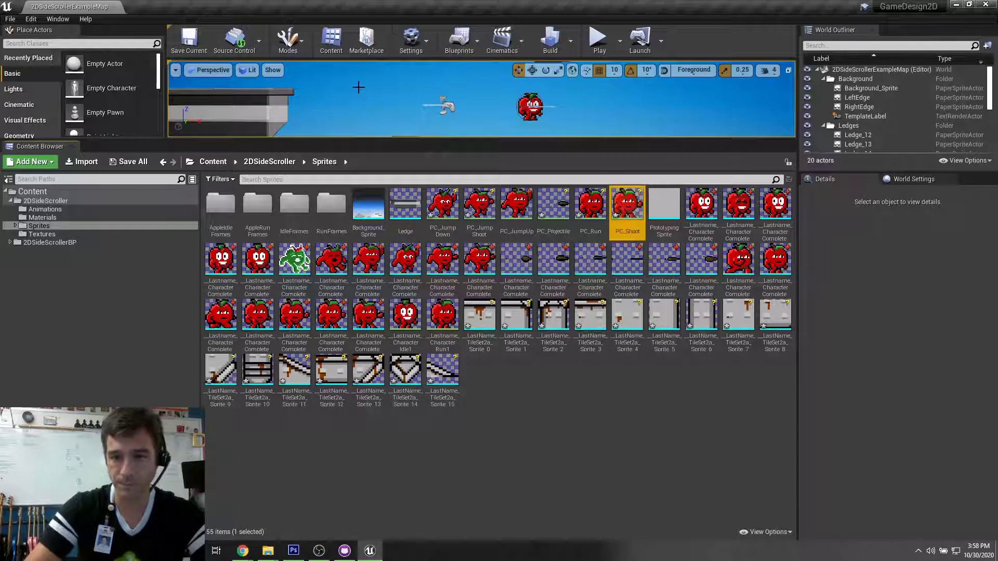
# - Move the flipbooks PC_JumpDown through PC_Shoot into the Animations folder and open that folder
pyautogui.keyDown('shift'); pyautogui.click(441, 209); pyautogui.keyUp('shift')
pyautogui.moveTo(441, 209); pyautogui.dragTo(59, 212)
pyautogui.click(72, 227)
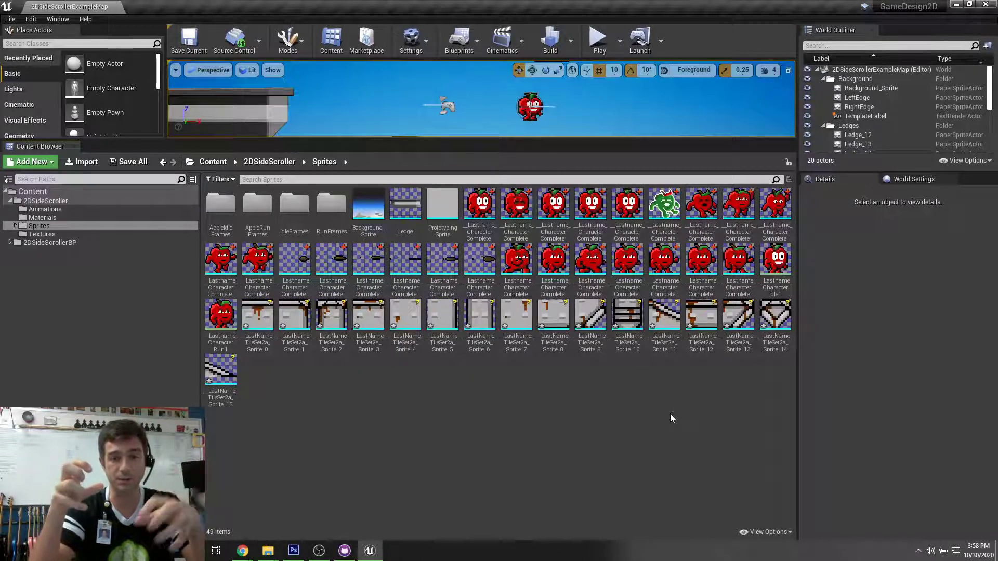
pyautogui.click(46, 210)
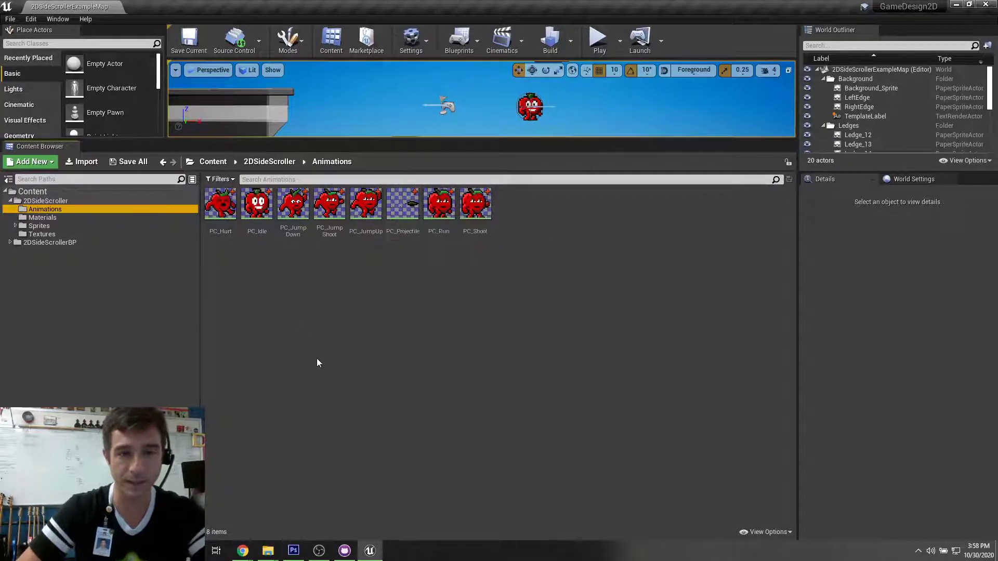
# - Open the PC_Hurt flipbook and set its playback rate to 6 frames per second
pyautogui.doubleClick(222, 211)
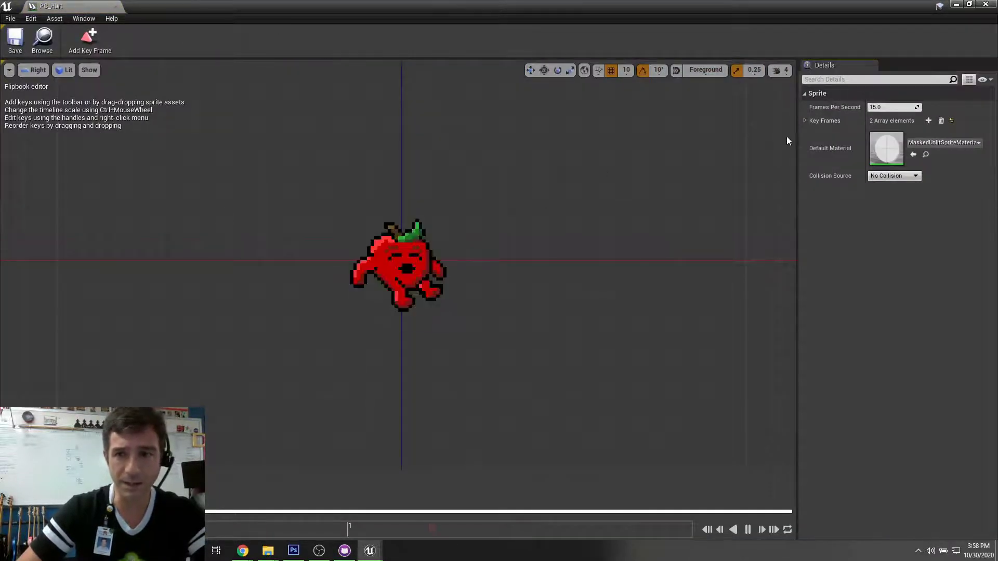
pyautogui.click(887, 106)
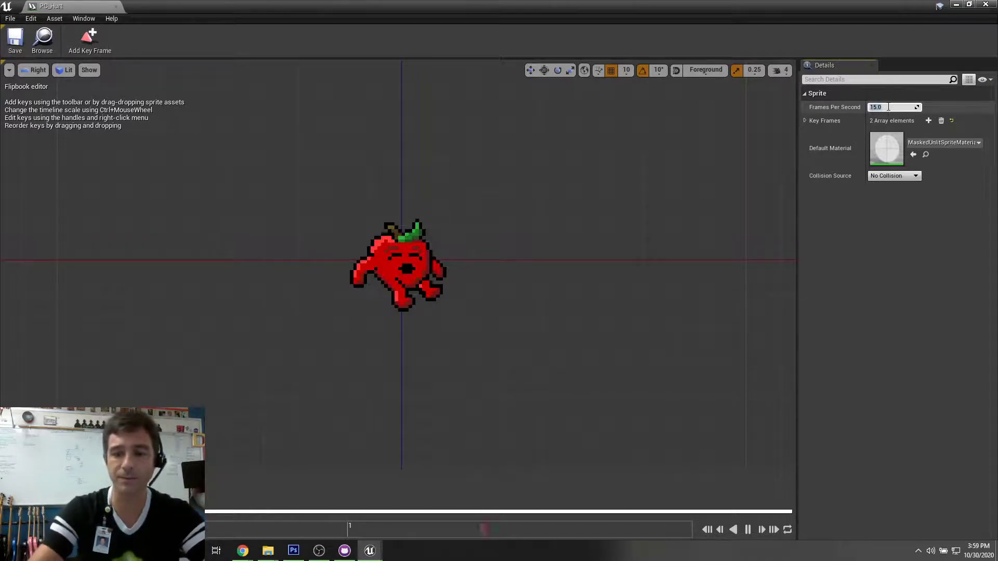
pyautogui.write('6')
pyautogui.press('Return')
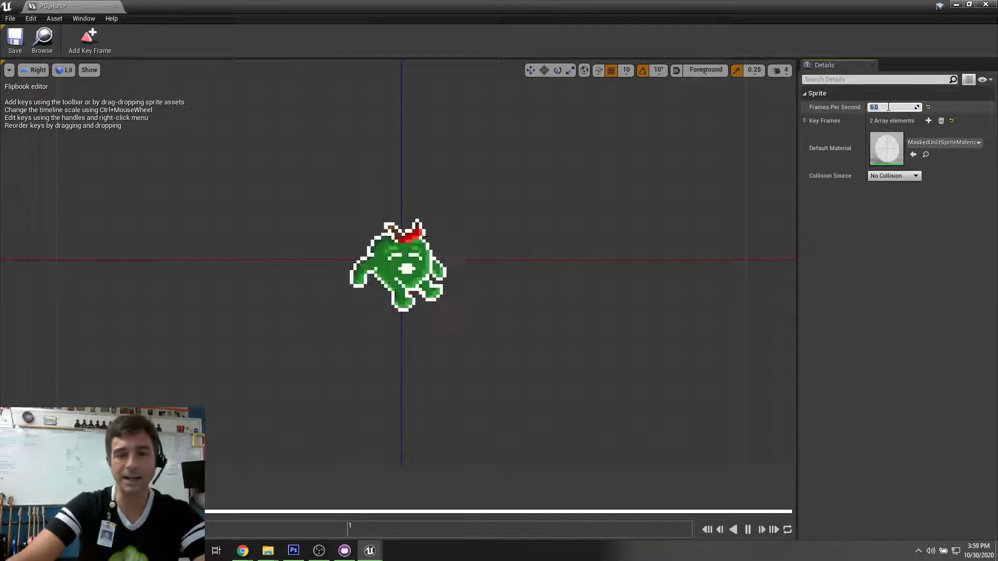
# - Shorten PC_Hurt's last key frame to a single frame on the timeline, and save and close the flipbook
pyautogui.click(805, 120)
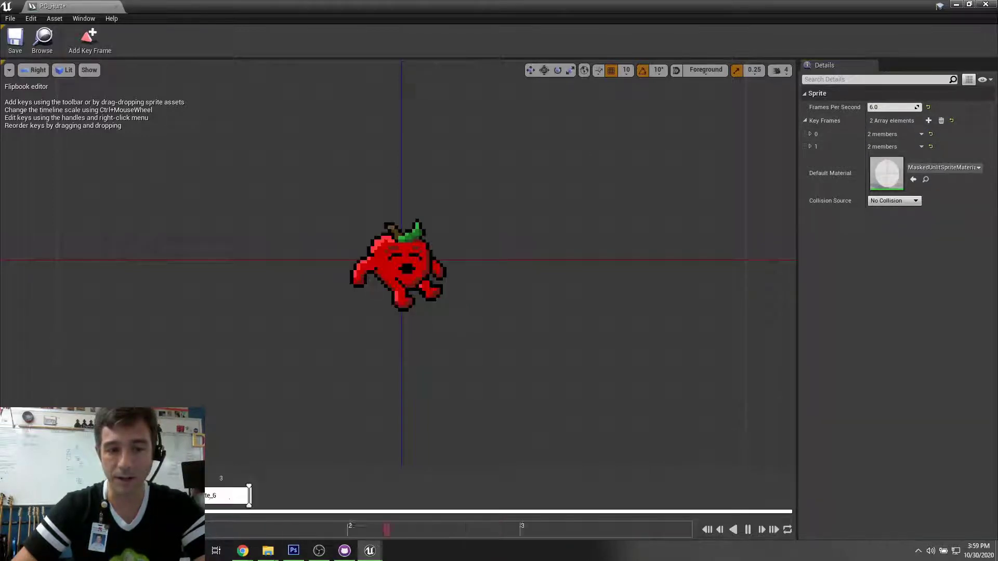
pyautogui.keyDown('ctrl'); pyautogui.scroll(-2, 311, 496); pyautogui.keyUp('ctrl')
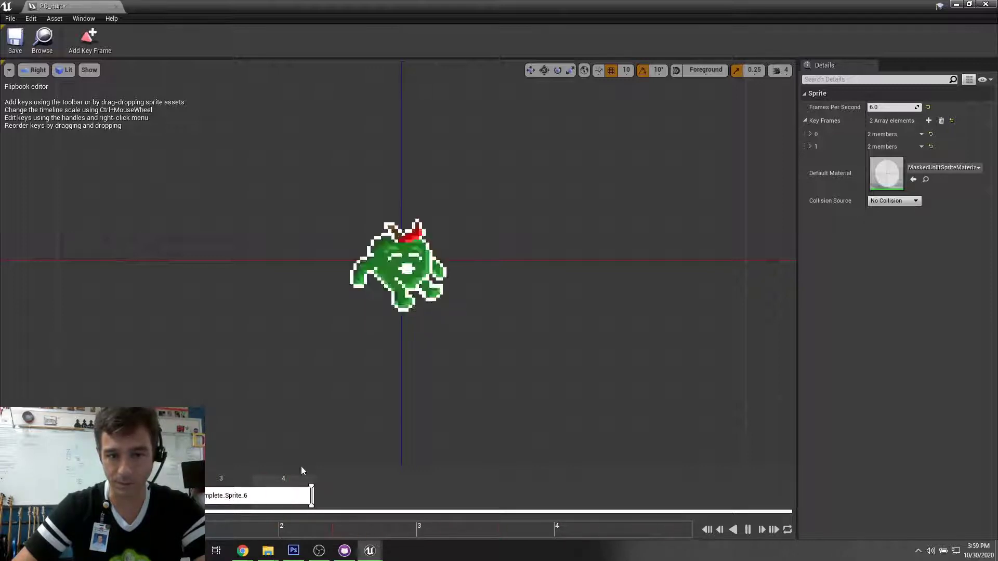
pyautogui.moveTo(313, 497); pyautogui.dragTo(203, 496)
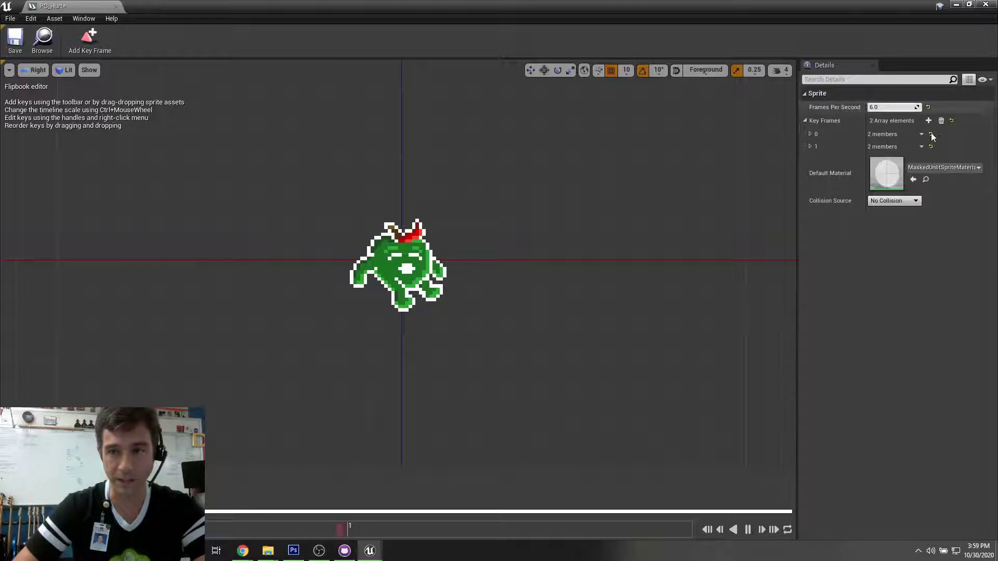
pyautogui.click(16, 39)
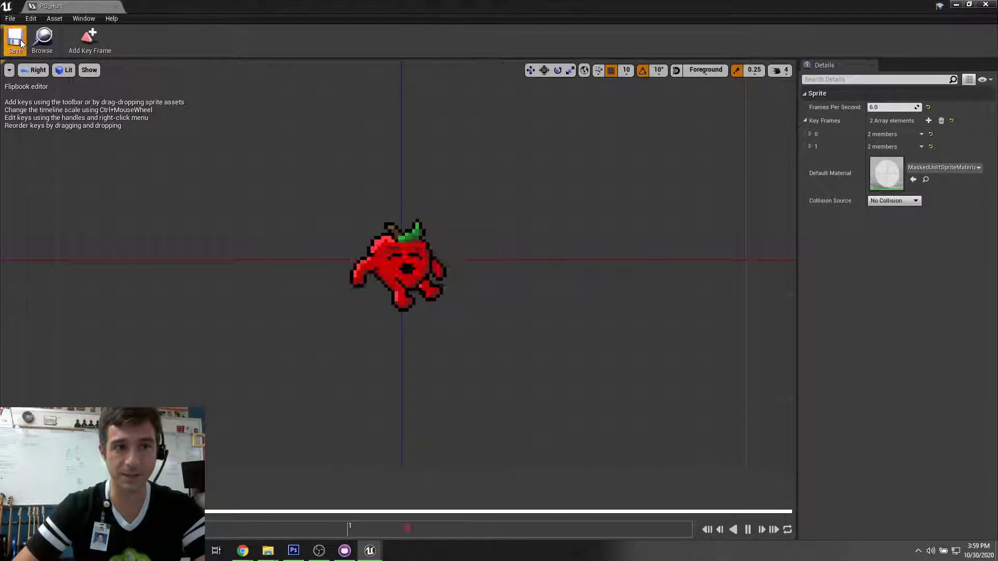
pyautogui.click(117, 6)
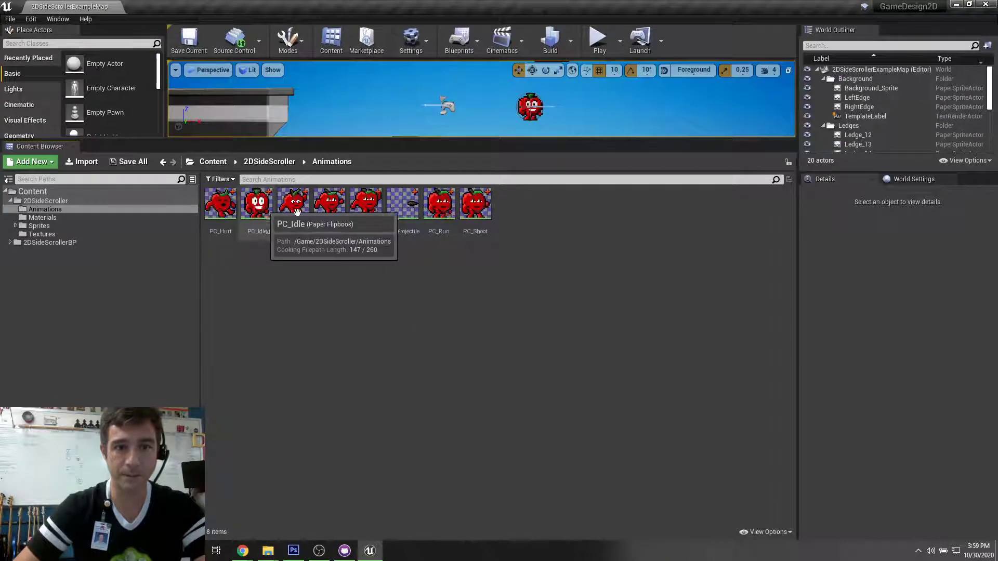
# - Open the PC_Idle flipbook and set the frame run of key frame 0 to 6
pyautogui.doubleClick(260, 199)
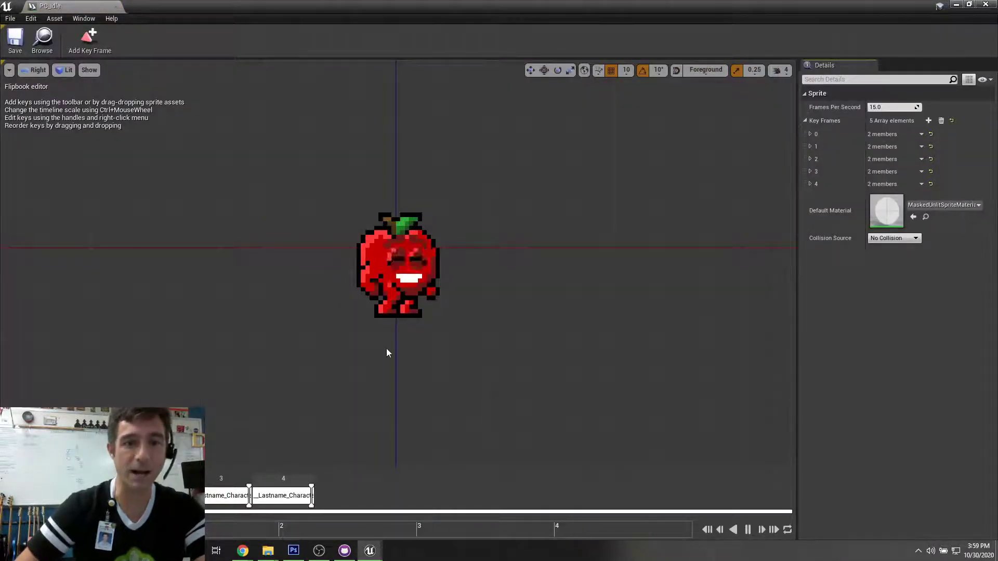
pyautogui.scroll(-1, 387, 352)
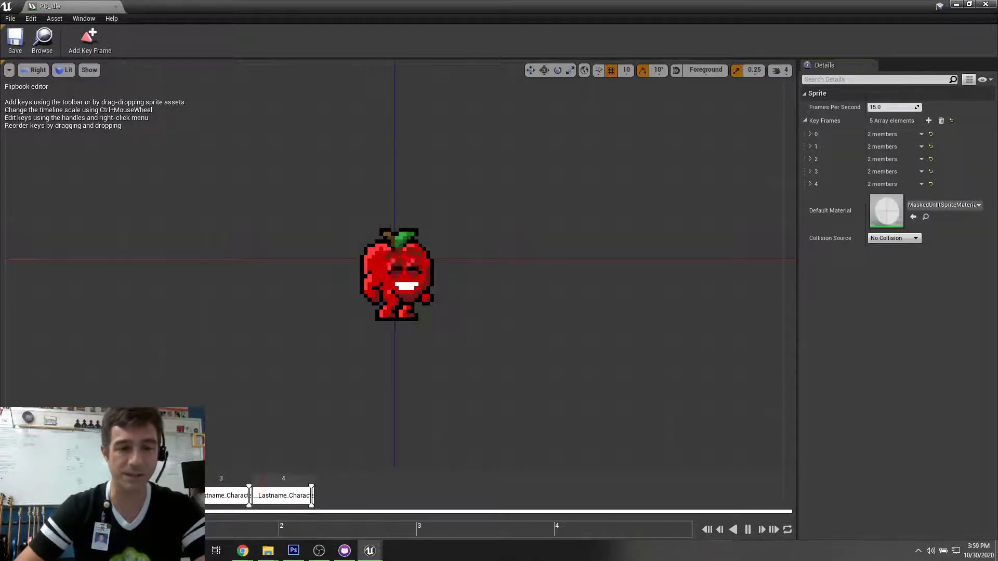
pyautogui.click(810, 134)
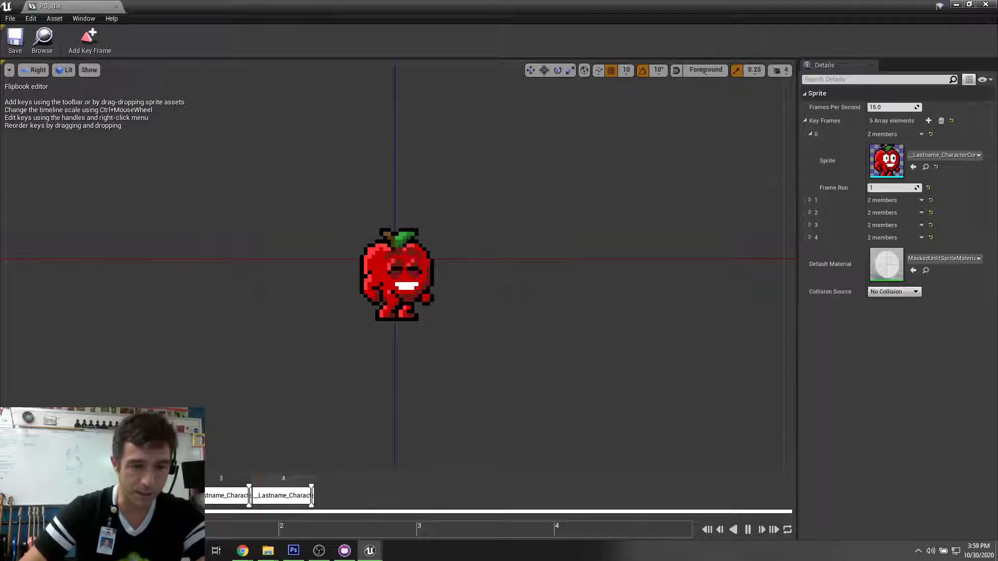
pyautogui.moveTo(892, 188); pyautogui.dragTo(912, 188)
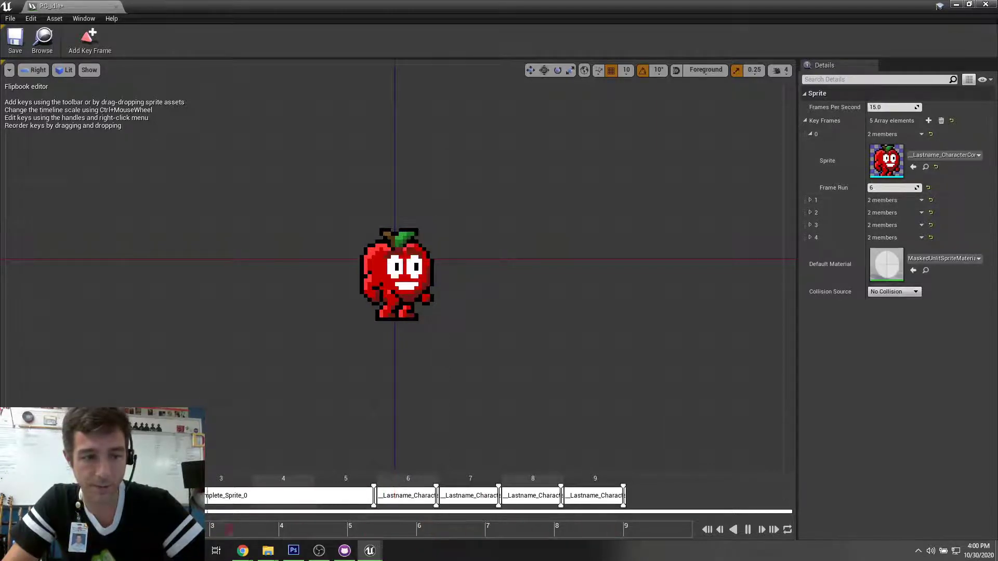
pyautogui.click(882, 188)
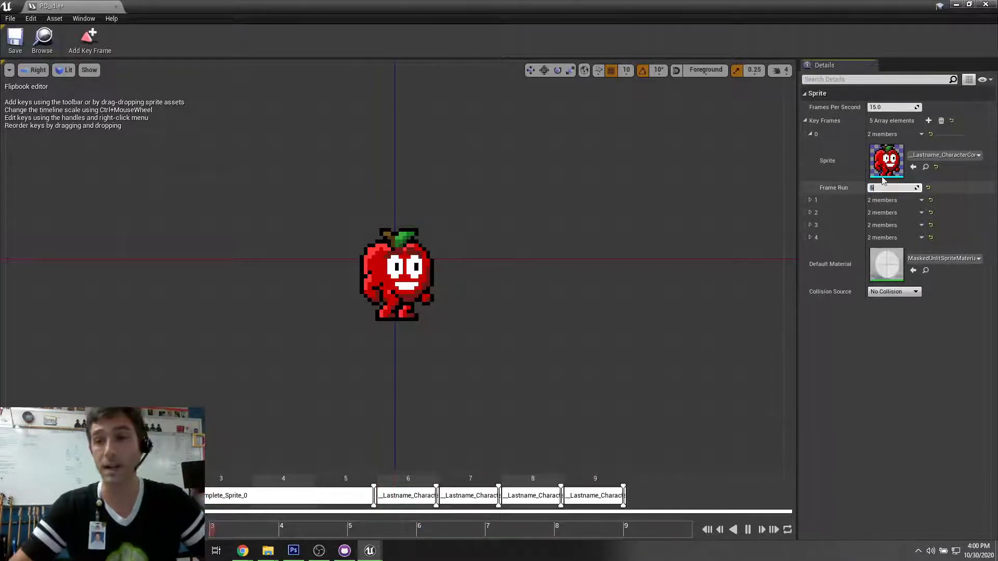
# - Set PC_Idle to 6 frames per second and the frame run of key frame 0 to 36
pyautogui.click(881, 107)
pyautogui.write('6')
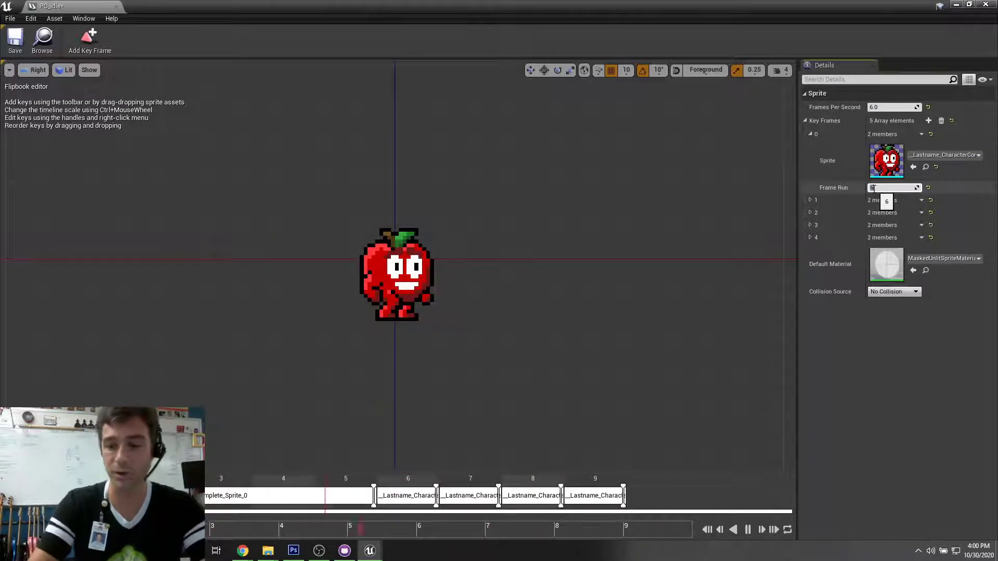
pyautogui.write('36')
pyautogui.press('Return')
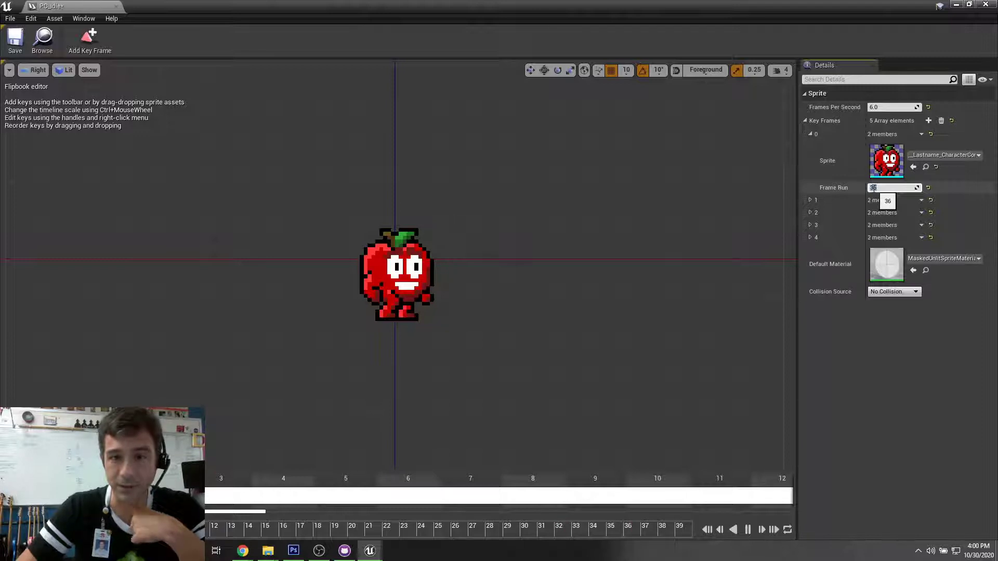
# - Set the frame run of key frame 1 in PC_Idle to 2 and collapse key frames 0 and 1
pyautogui.click(812, 200)
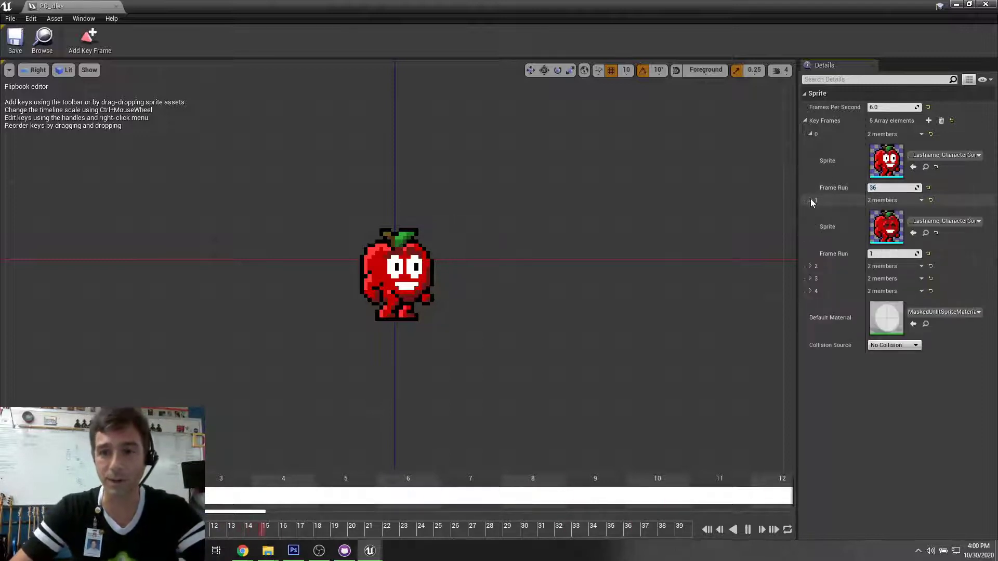
pyautogui.click(880, 254)
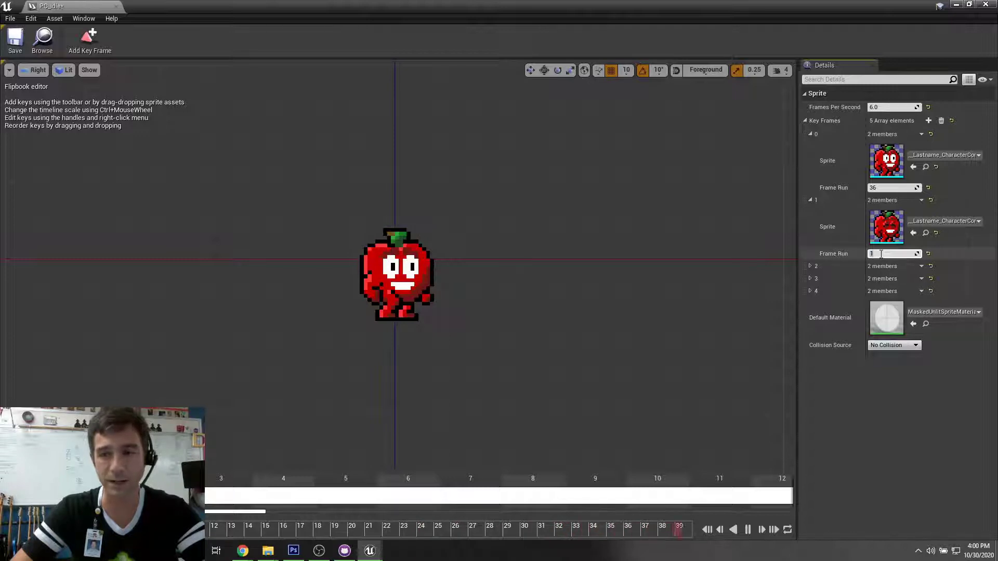
pyautogui.write('2')
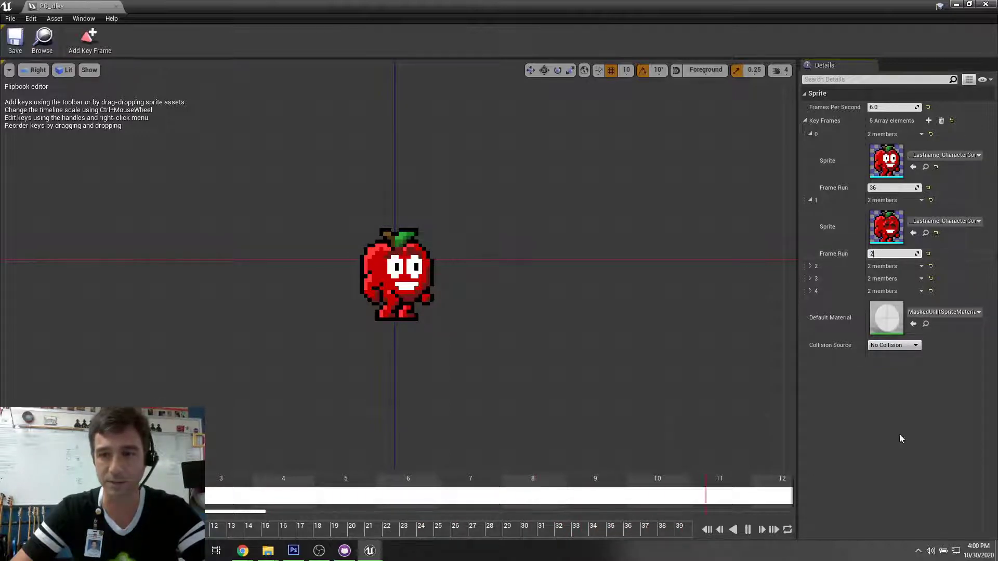
pyautogui.click(899, 434)
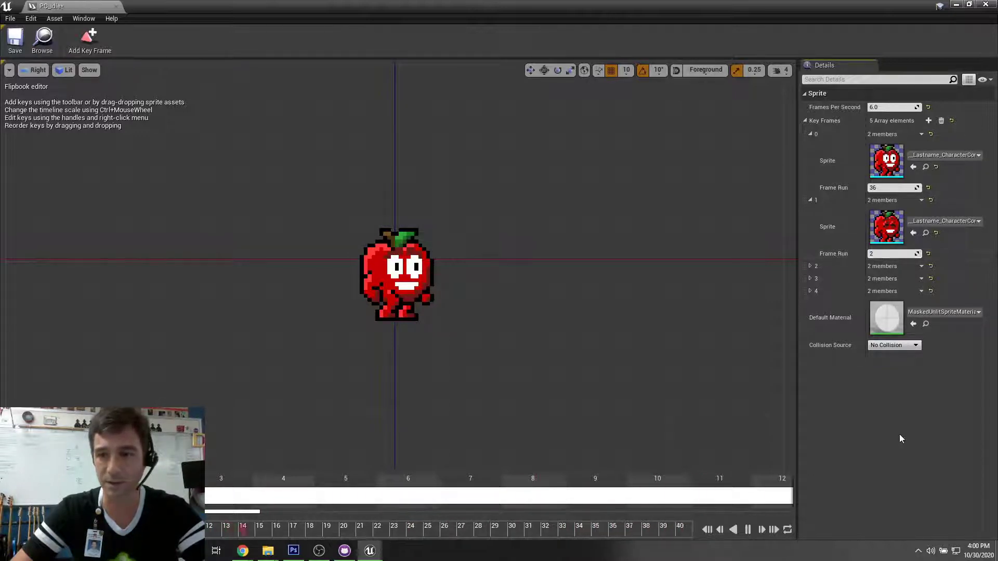
pyautogui.click(811, 201)
pyautogui.click(811, 135)
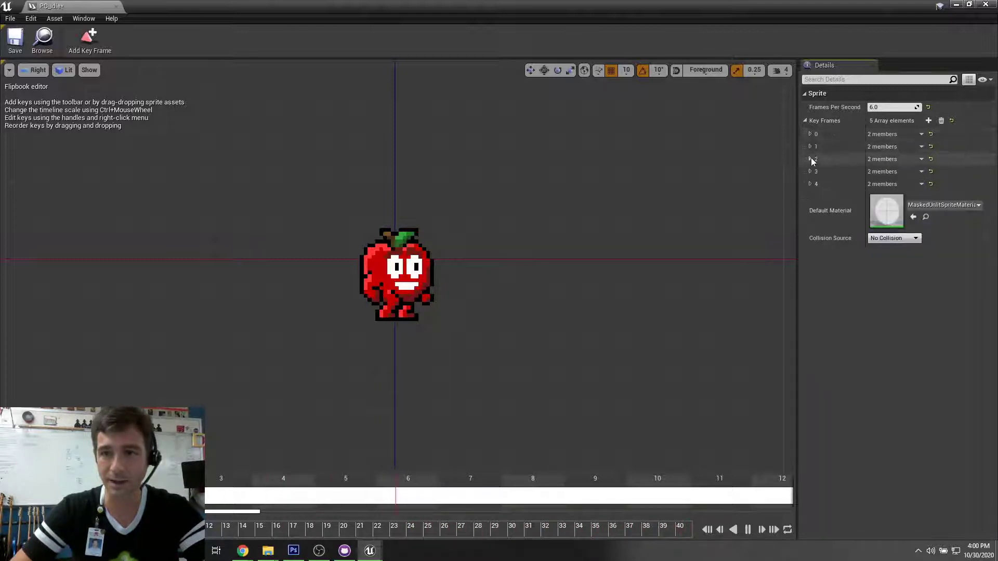
# - Expand key frames 2 and 3 of PC_Idle and set the frame run of key frame 3 to 6
pyautogui.click(810, 159)
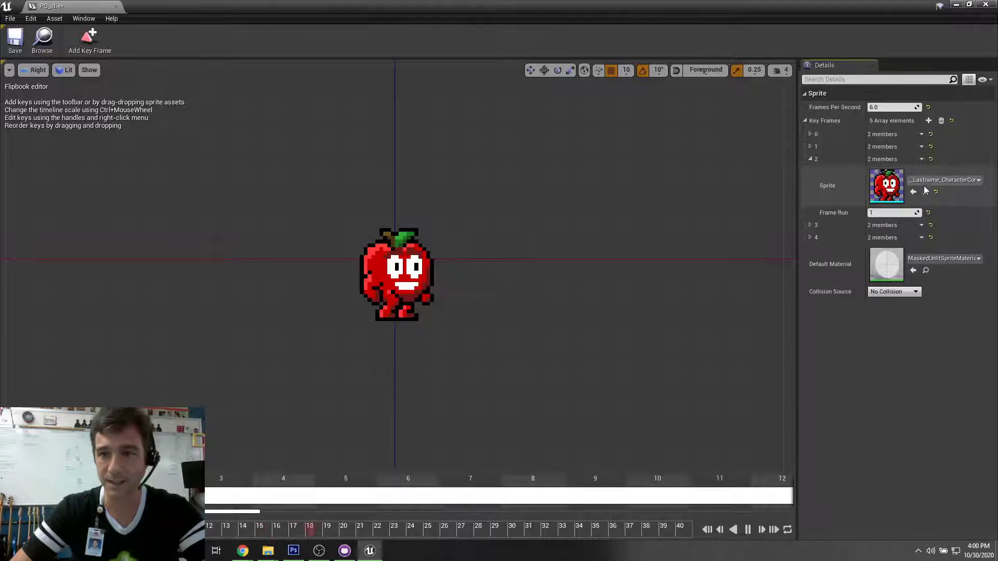
pyautogui.click(880, 211)
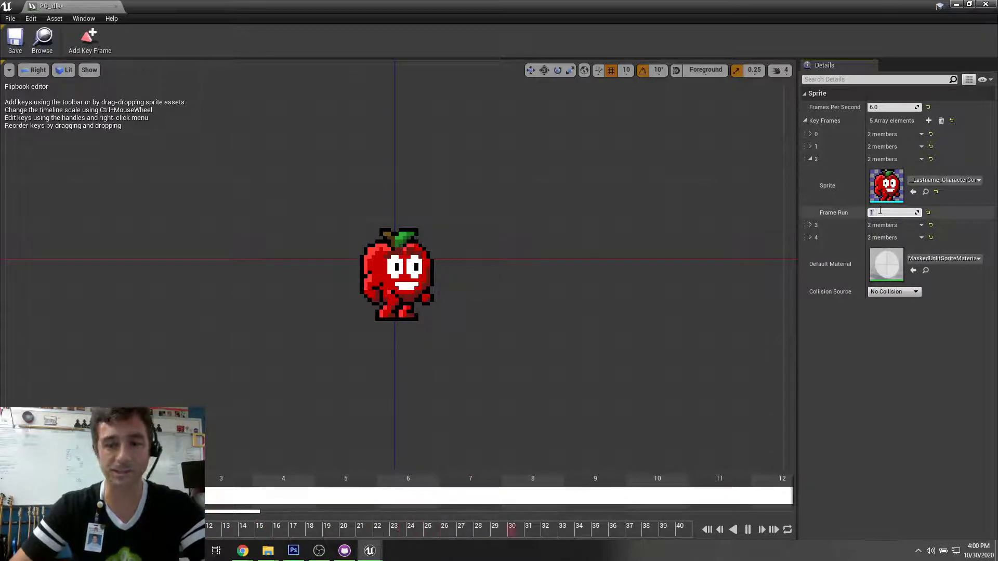
pyautogui.click(810, 226)
pyautogui.click(812, 226)
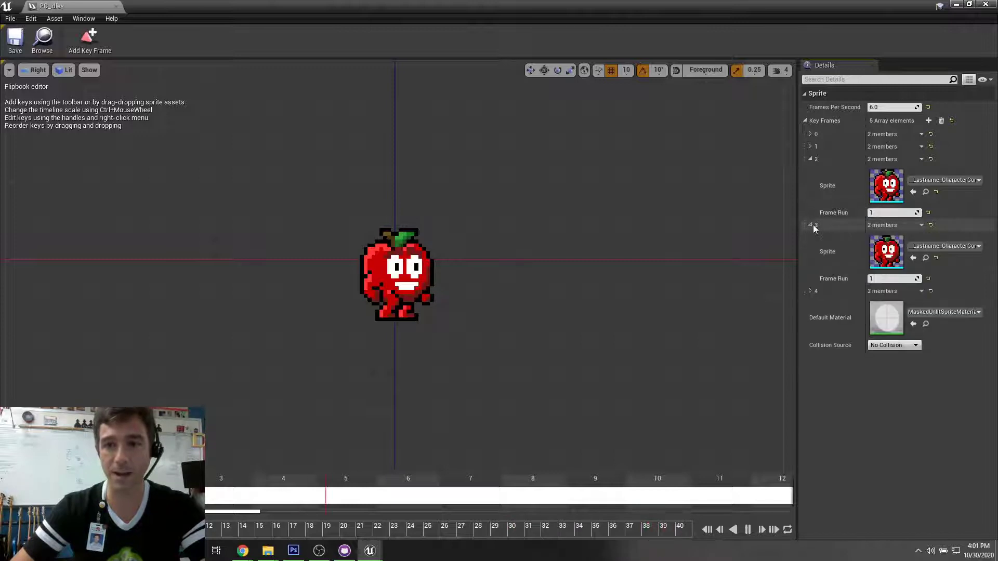
pyautogui.click(886, 279)
pyautogui.write('6')
pyautogui.press('Return')
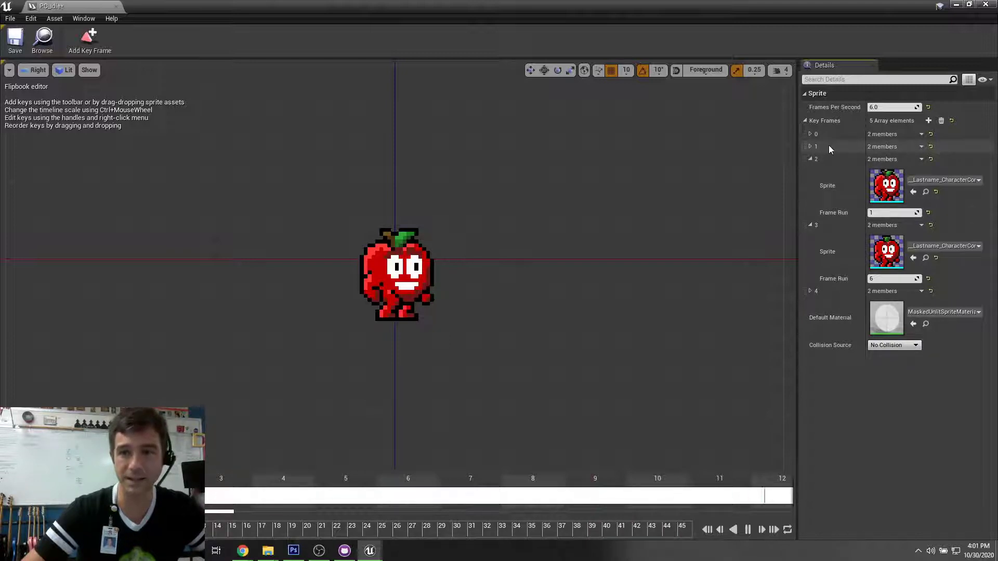
pyautogui.click(810, 147)
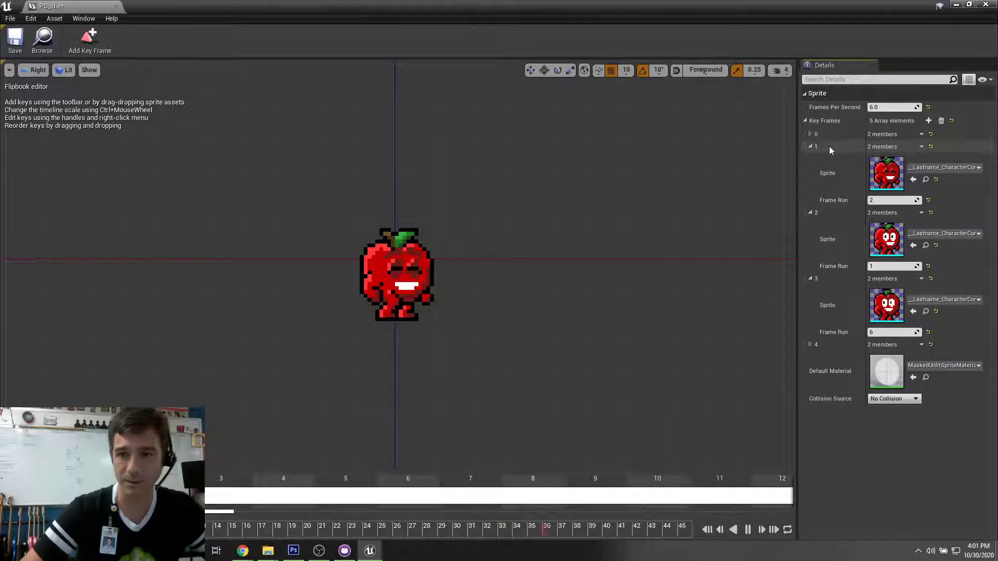
pyautogui.rightClick(829, 148)
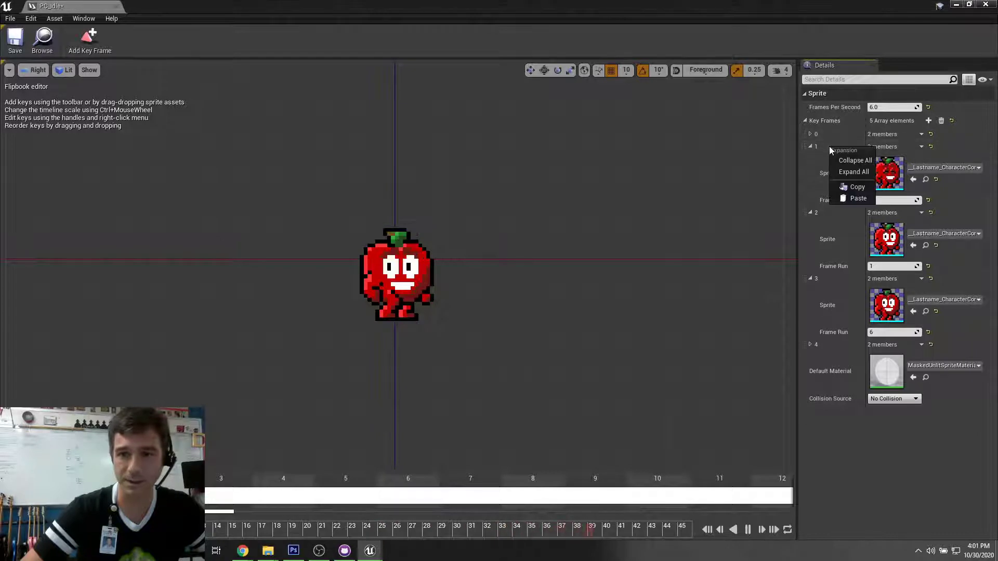
pyautogui.click(852, 189)
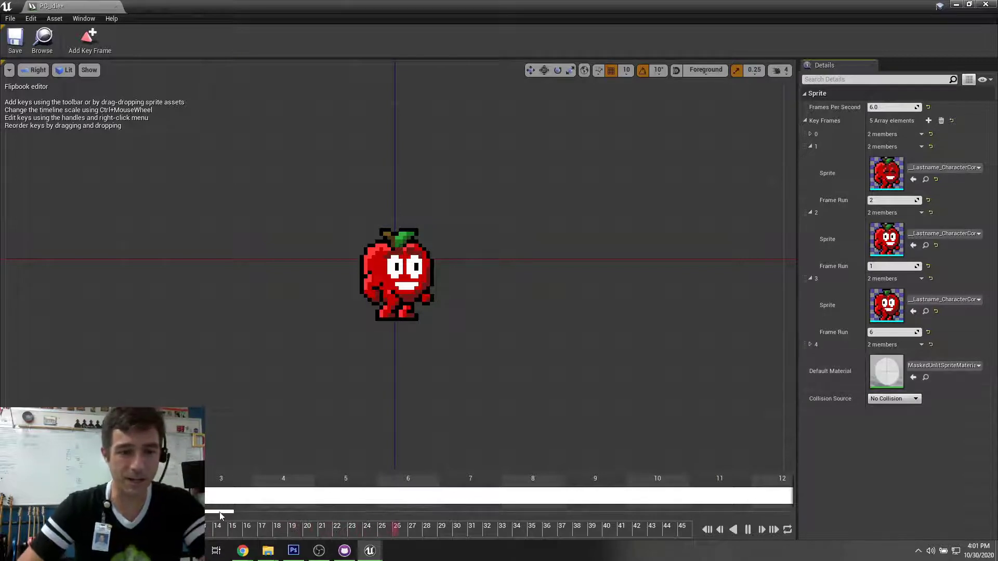
# - Duplicate key frame 1, the closed-eyes sprite, on the PC_Idle timeline
pyautogui.moveTo(229, 512); pyautogui.dragTo(726, 521)
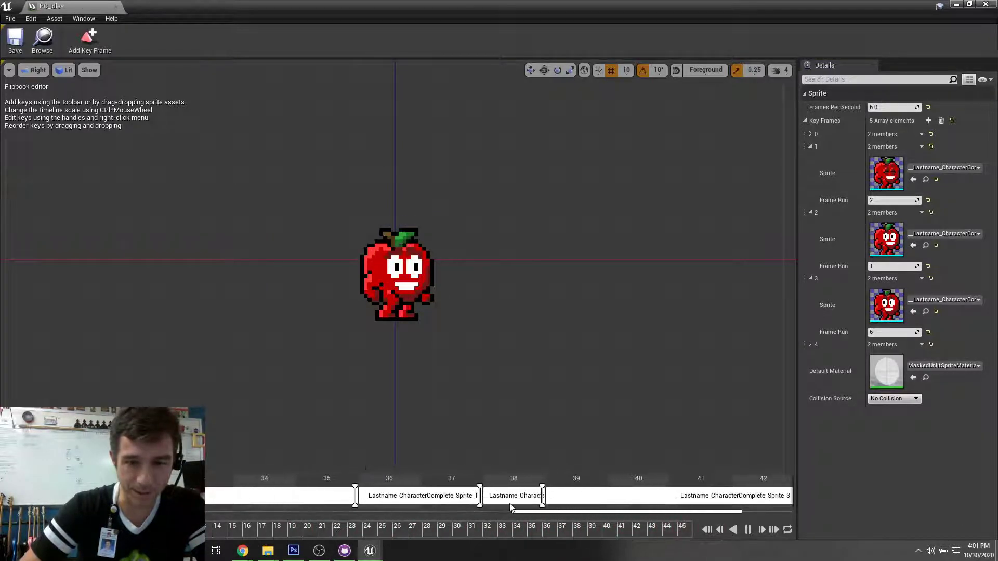
pyautogui.rightClick(391, 500)
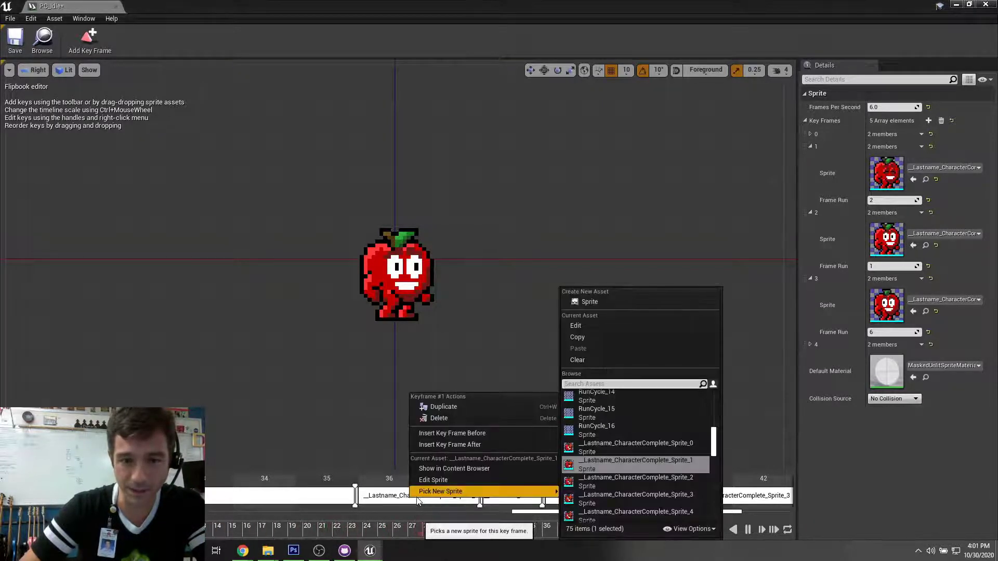
pyautogui.click(457, 407)
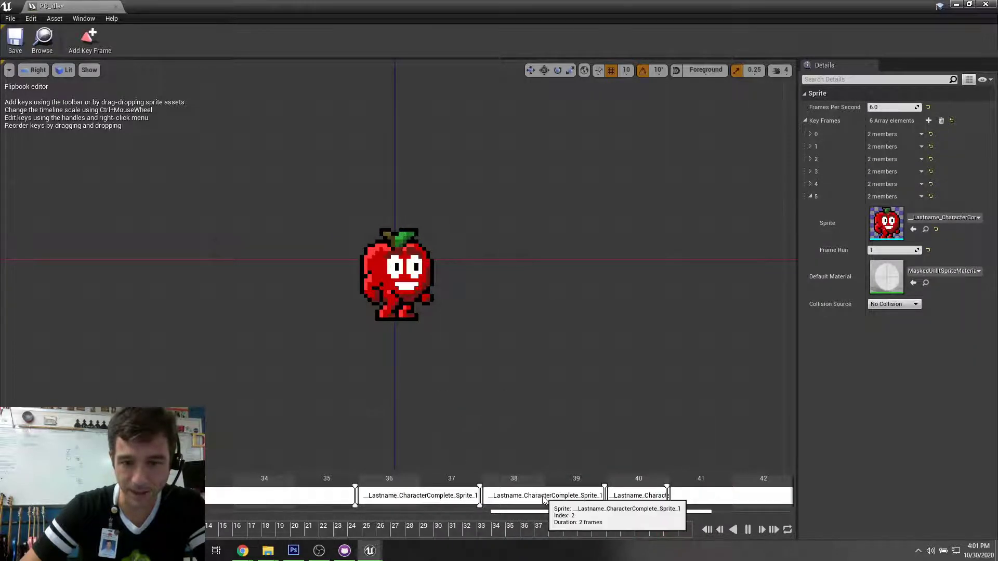
# - Move the duplicated closed-eyes key frame to the end of the PC_Idle timeline, and save and close the flipbook
pyautogui.moveTo(552, 495); pyautogui.dragTo(639, 517)
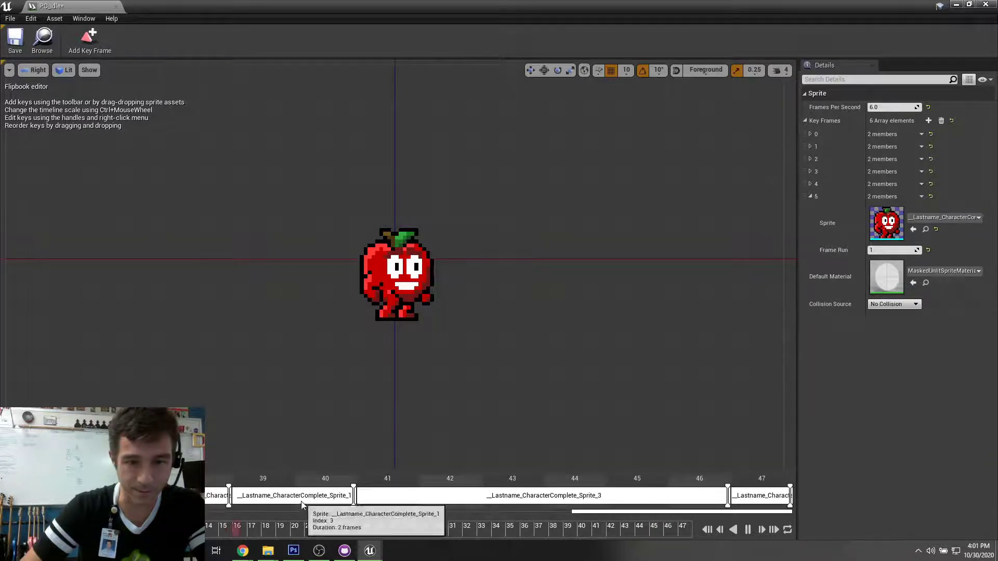
pyautogui.moveTo(312, 497); pyautogui.dragTo(794, 492)
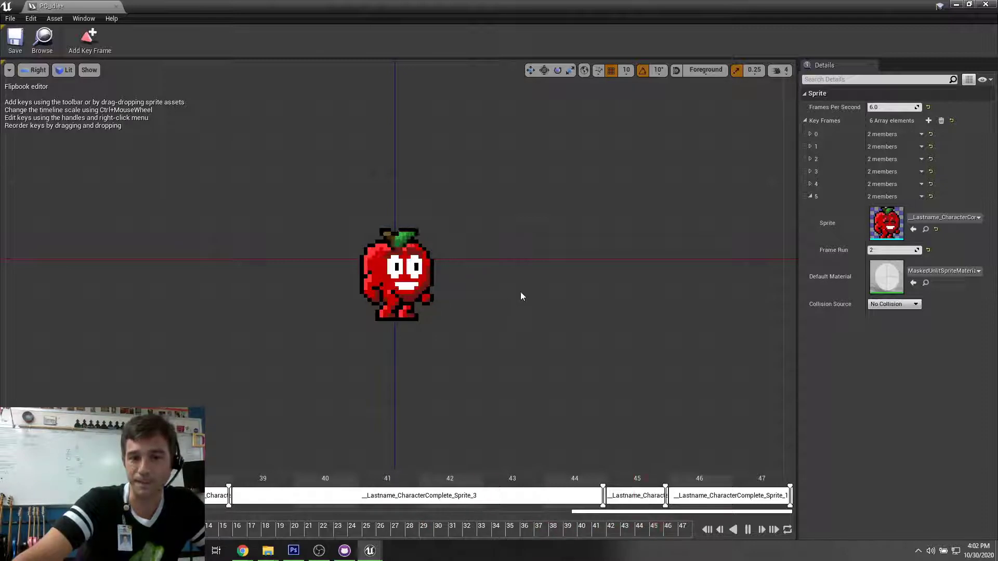
pyautogui.click(23, 45)
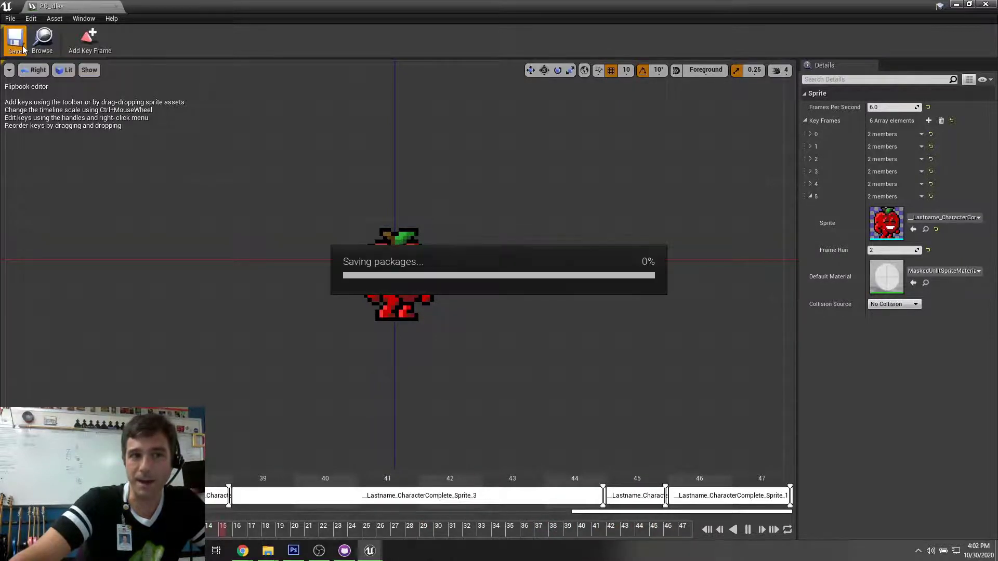
pyautogui.click(116, 7)
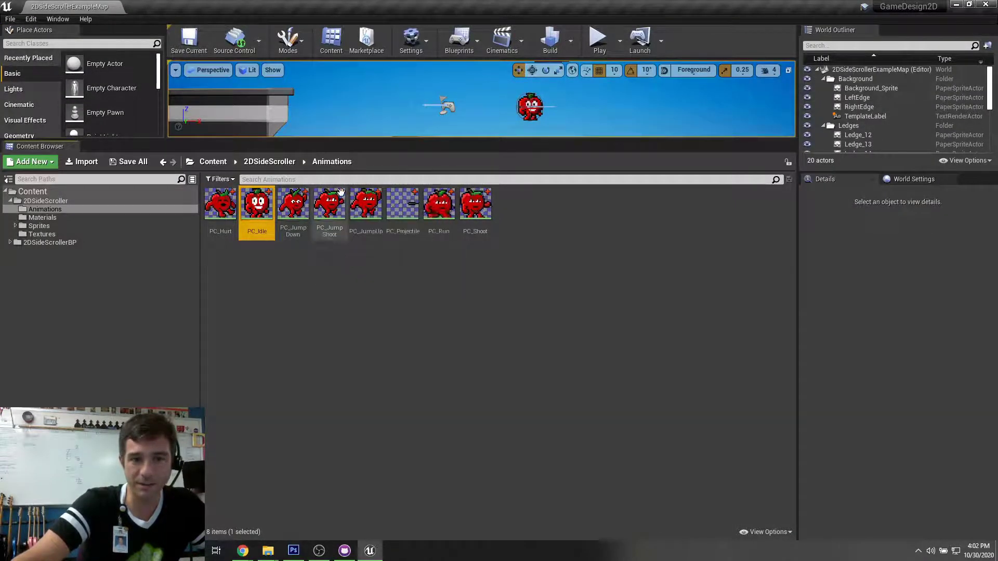
# - Set the PC_JumpDown flipbook to 6 frames per second, and save and close it
pyautogui.doubleClick(299, 215)
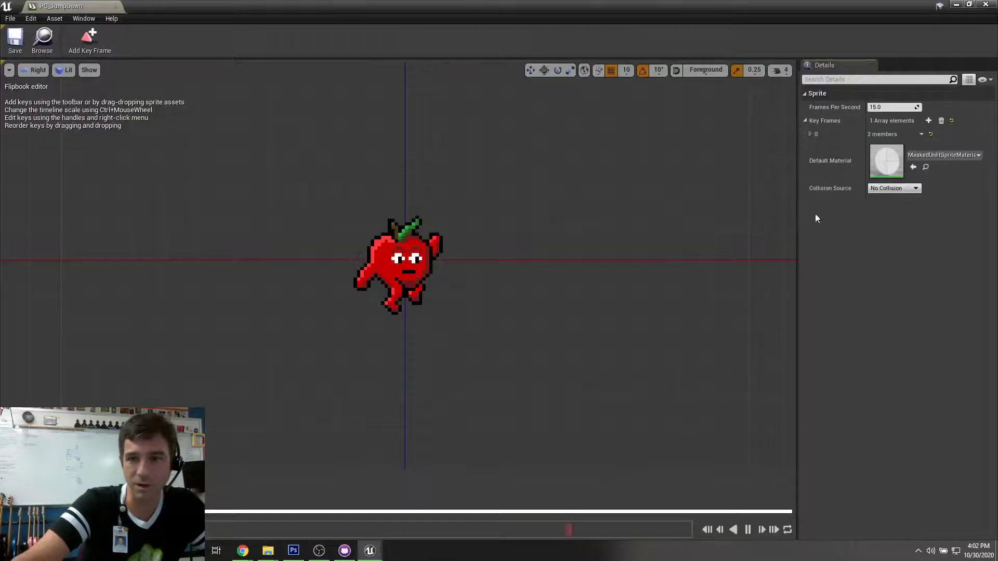
pyautogui.click(892, 109)
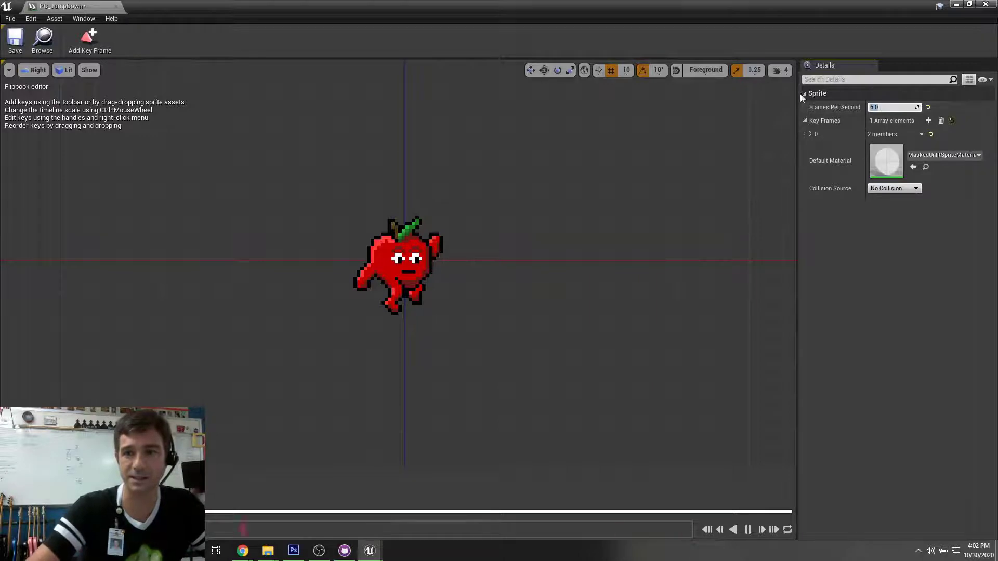
pyautogui.click(16, 36)
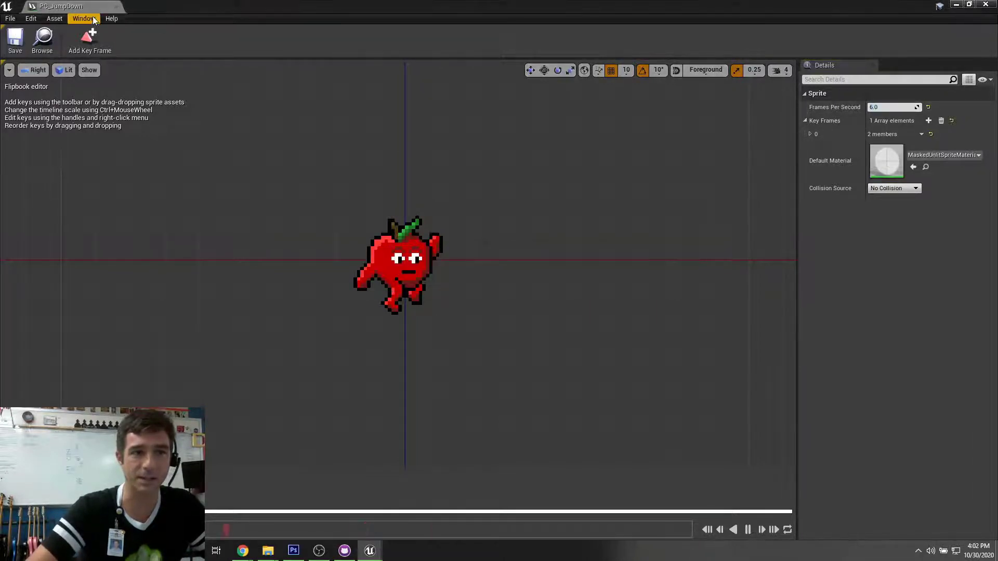
pyautogui.click(117, 6)
# - Set the PC_JumpShoot flipbook to 6 frames per second, and save and close it
pyautogui.doubleClick(338, 216)
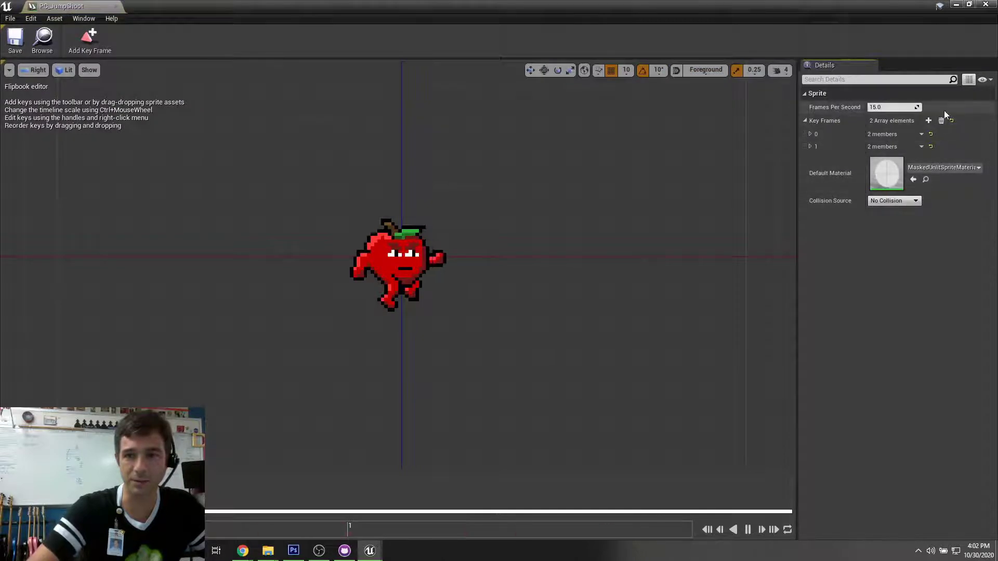
pyautogui.click(893, 106)
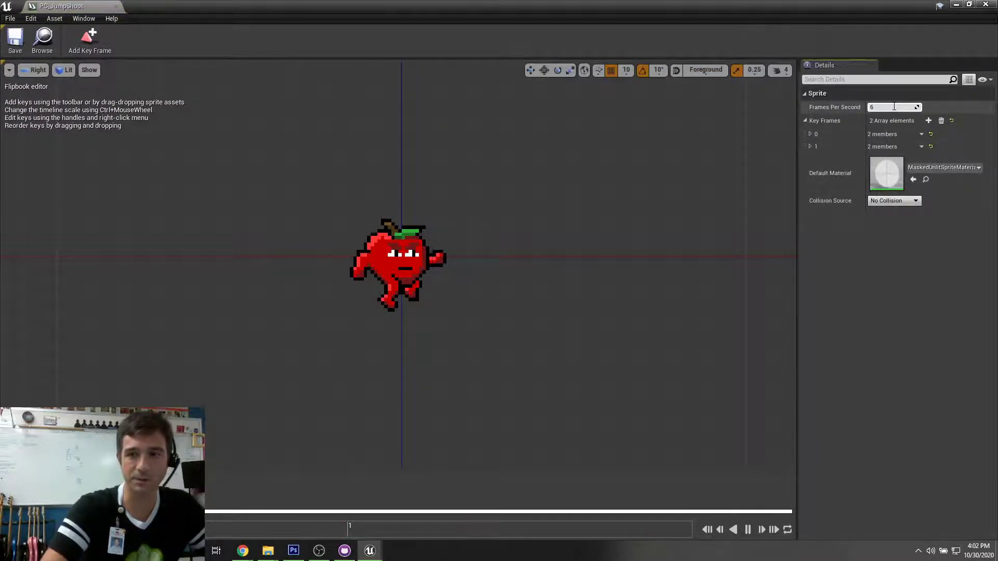
pyautogui.press('Return')
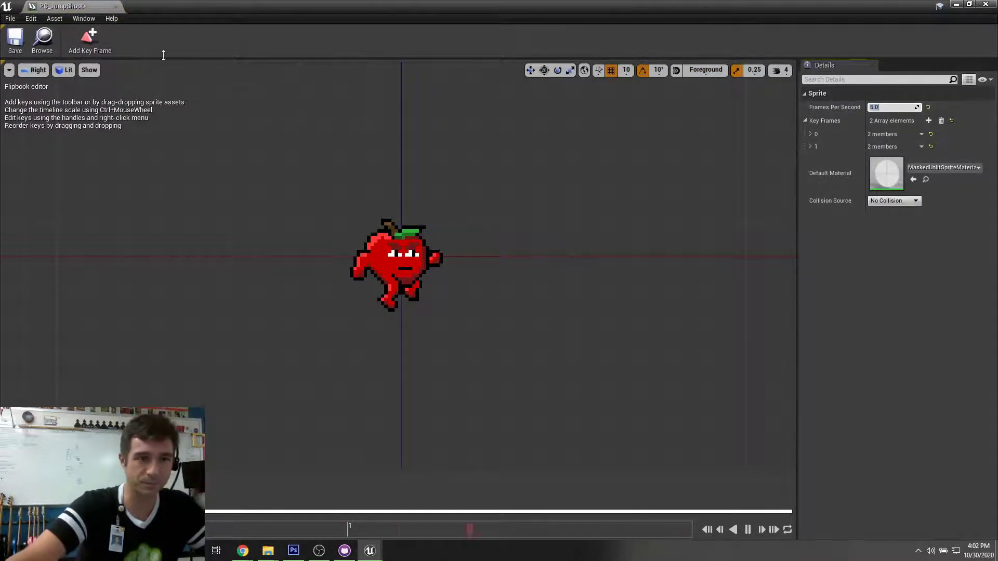
pyautogui.click(15, 40)
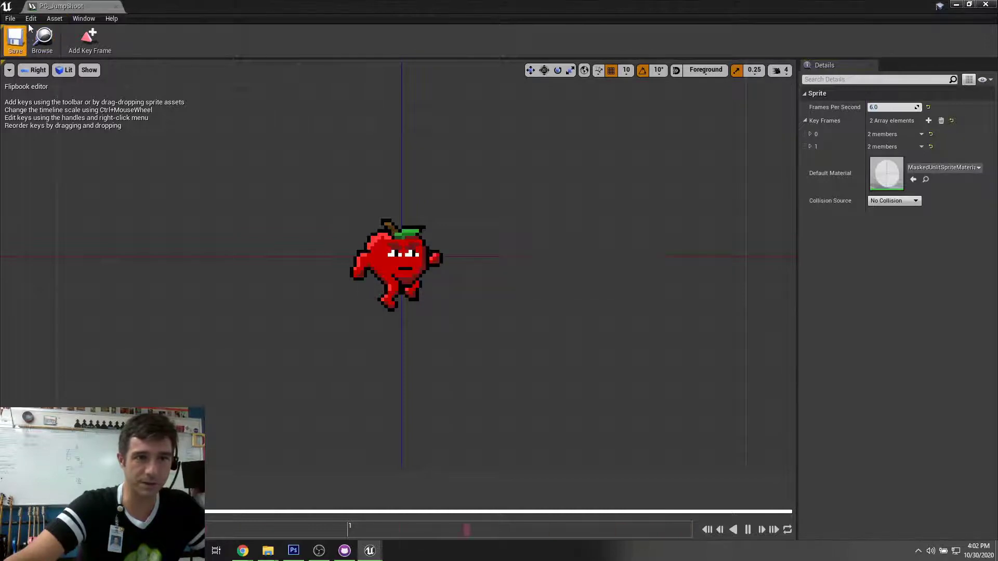
pyautogui.click(116, 7)
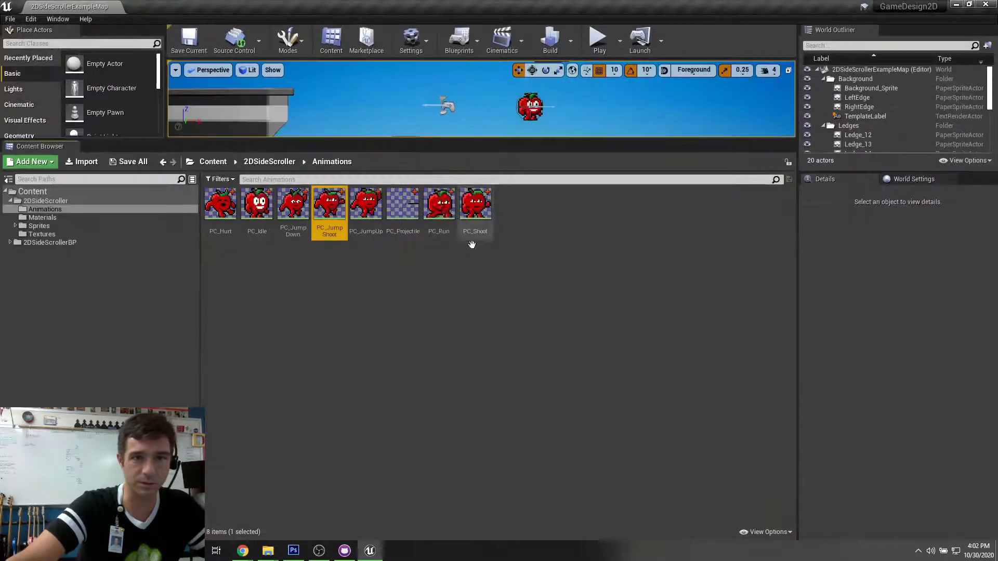
# - Set the PC_JumpUp flipbook to 6 frames per second, and save and close it
pyautogui.click(375, 214)
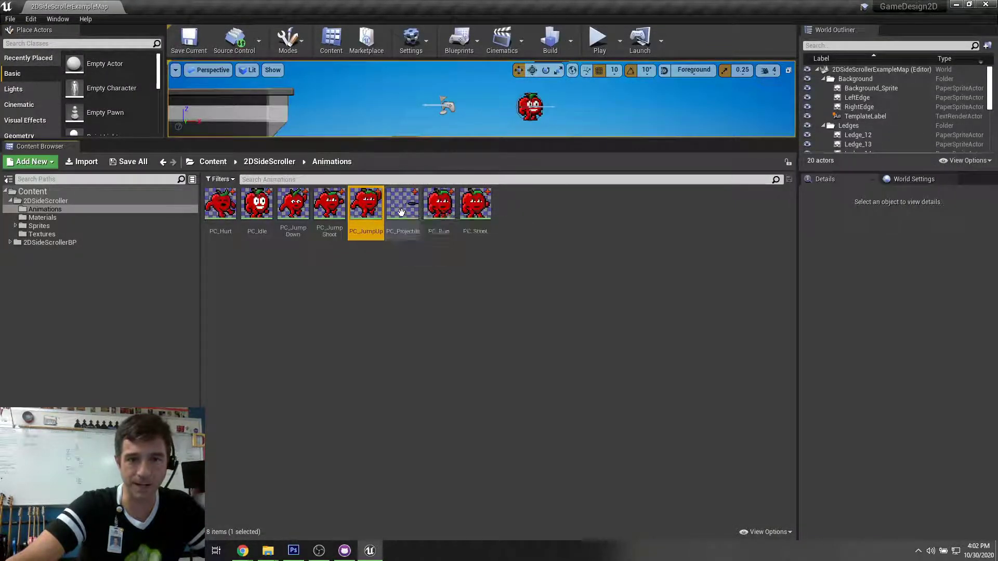
pyautogui.doubleClick(374, 216)
pyautogui.click(878, 107)
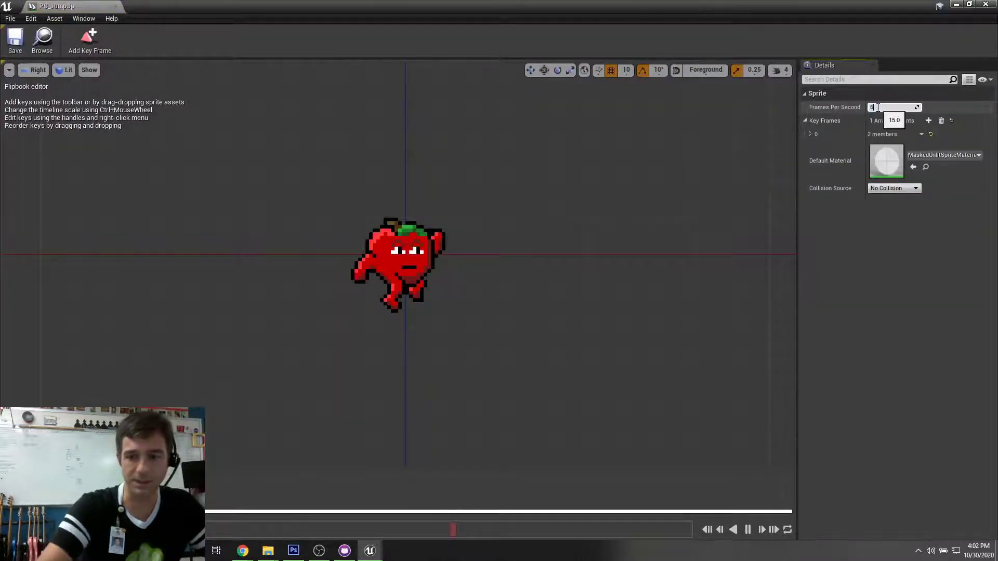
pyautogui.write('6.0')
pyautogui.press('Return')
pyautogui.click(16, 41)
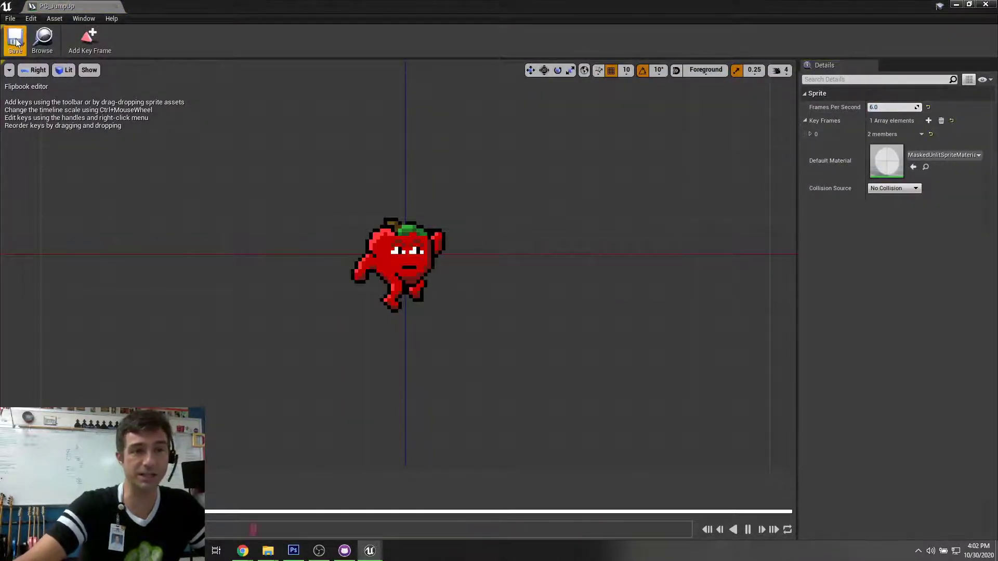
pyautogui.click(115, 7)
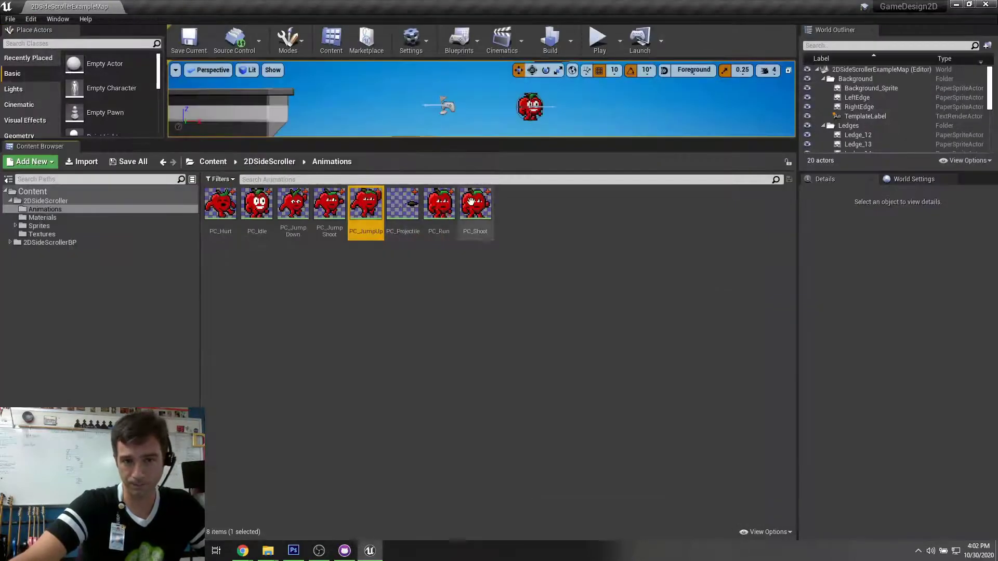
# - Open the PC_Projectile flipbook and set it to 6 frames per second
pyautogui.doubleClick(408, 208)
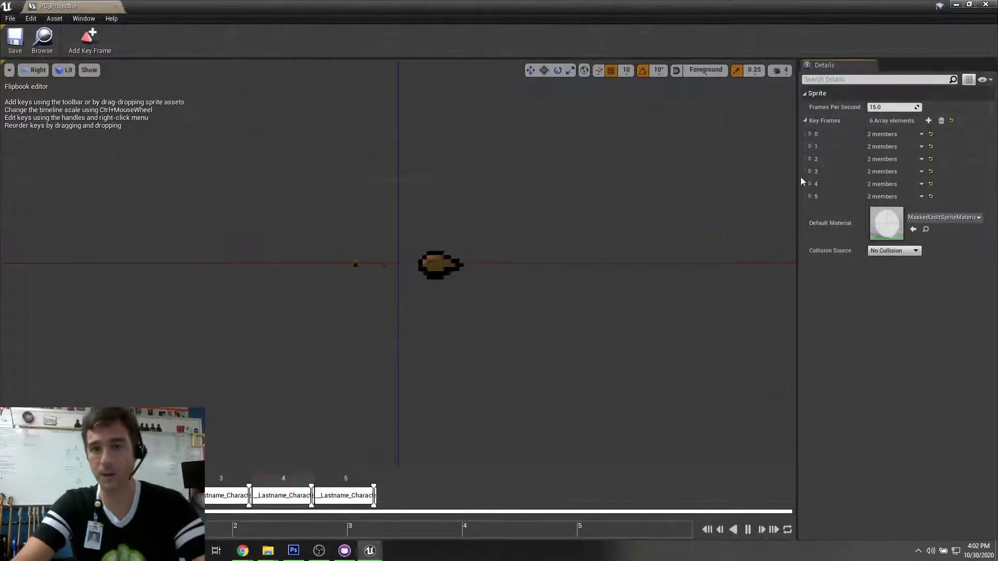
pyautogui.click(882, 107)
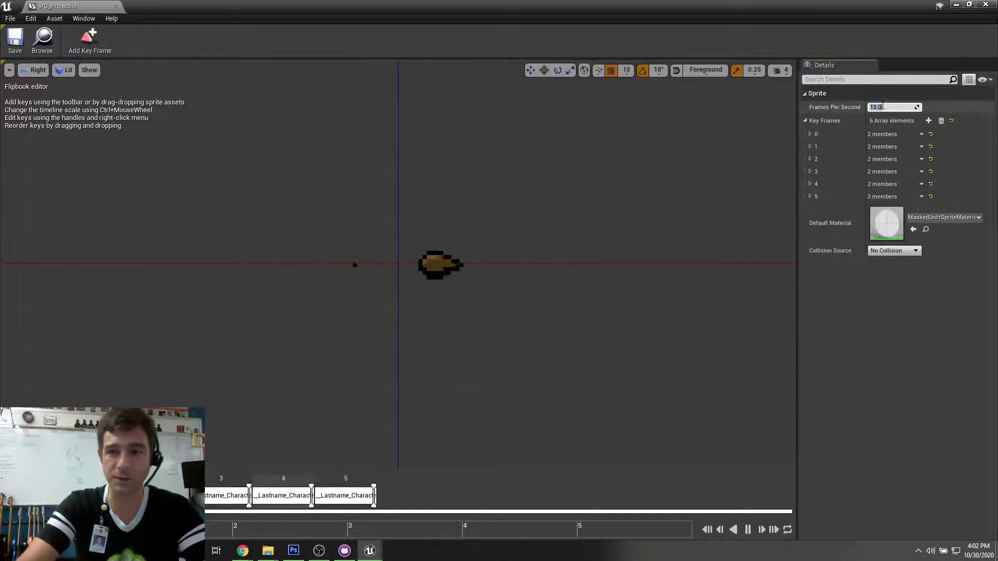
pyautogui.write('6')
pyautogui.press('Return')
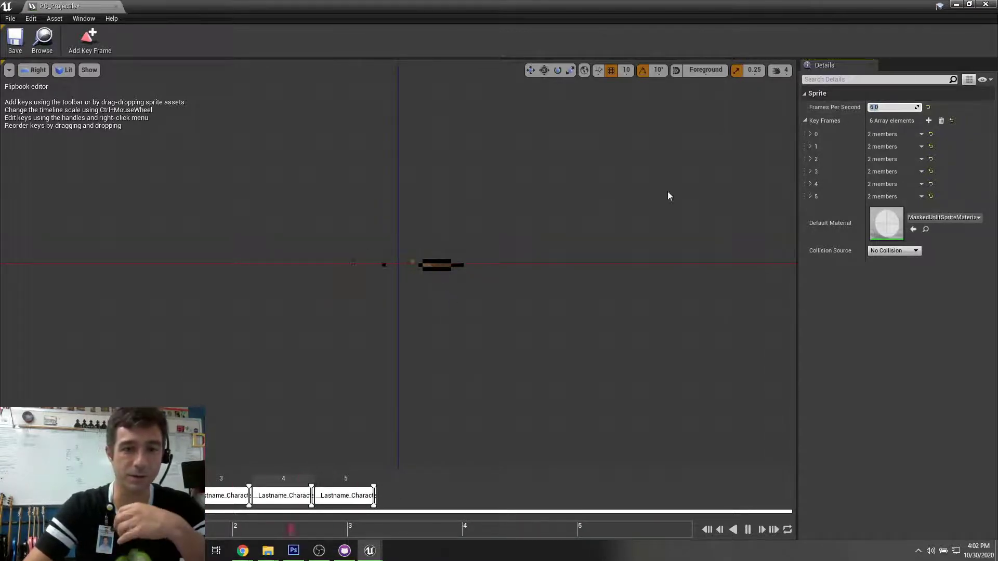
# - Raise PC_Projectile to 10 frames per second, and save and close the flipbook
pyautogui.click(886, 107)
pyautogui.write('10')
pyautogui.press('Return')
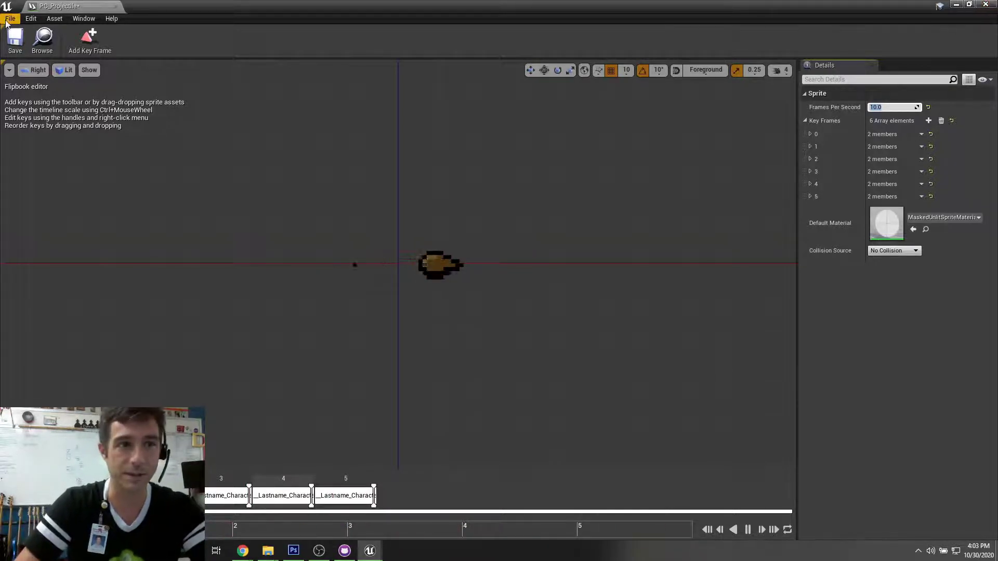
pyautogui.click(14, 38)
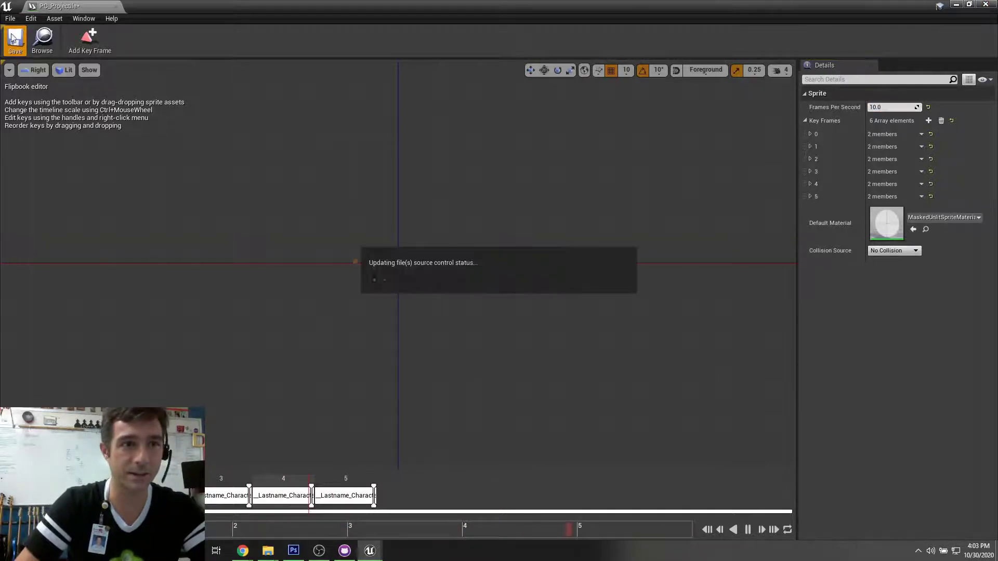
pyautogui.click(115, 6)
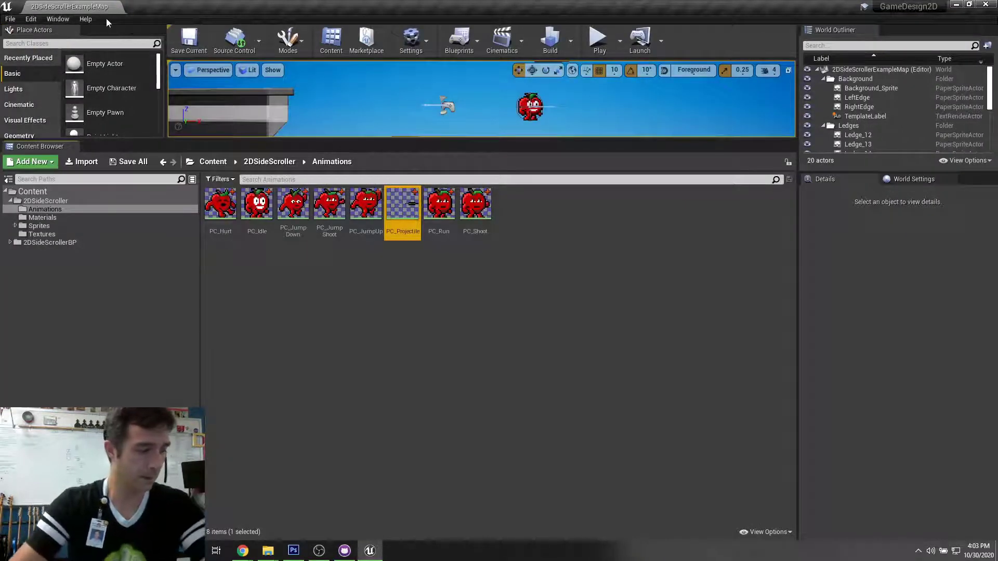
# - Open the PC_Run flipbook, set it to 3 frames per second and duplicate key frame 0 on its timeline
pyautogui.doubleClick(448, 201)
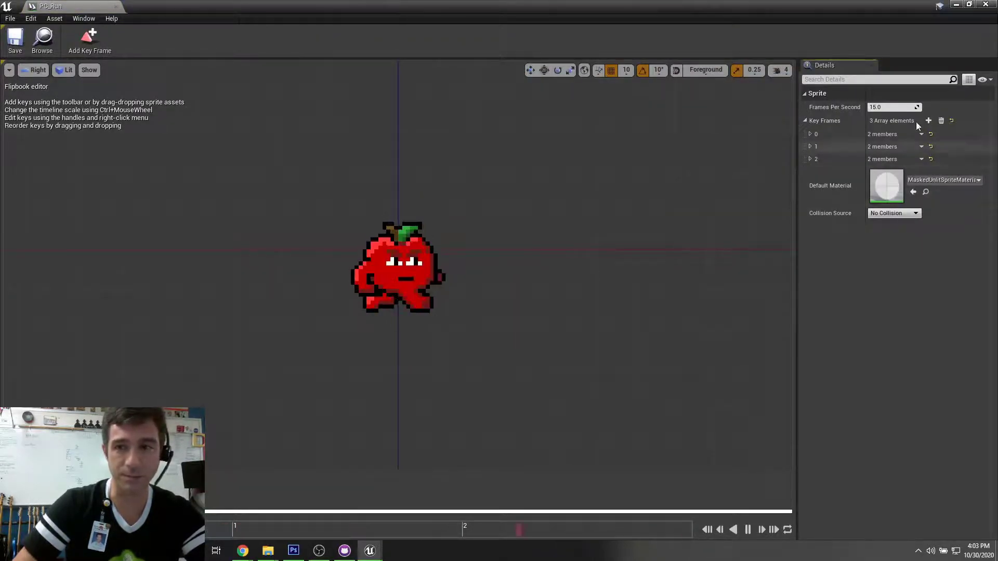
pyautogui.click(893, 107)
pyautogui.write('3')
pyautogui.press('Return')
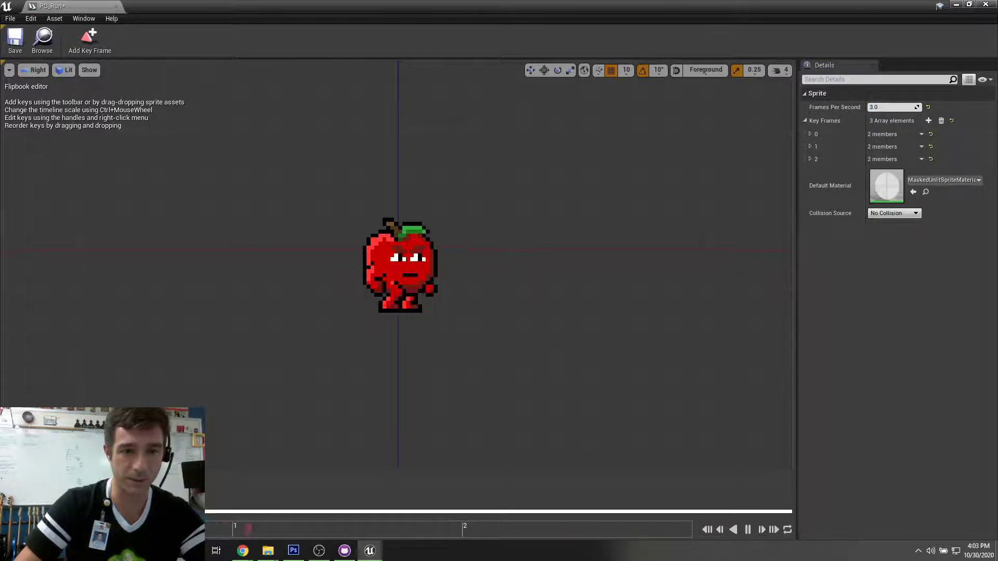
pyautogui.rightClick(27, 530)
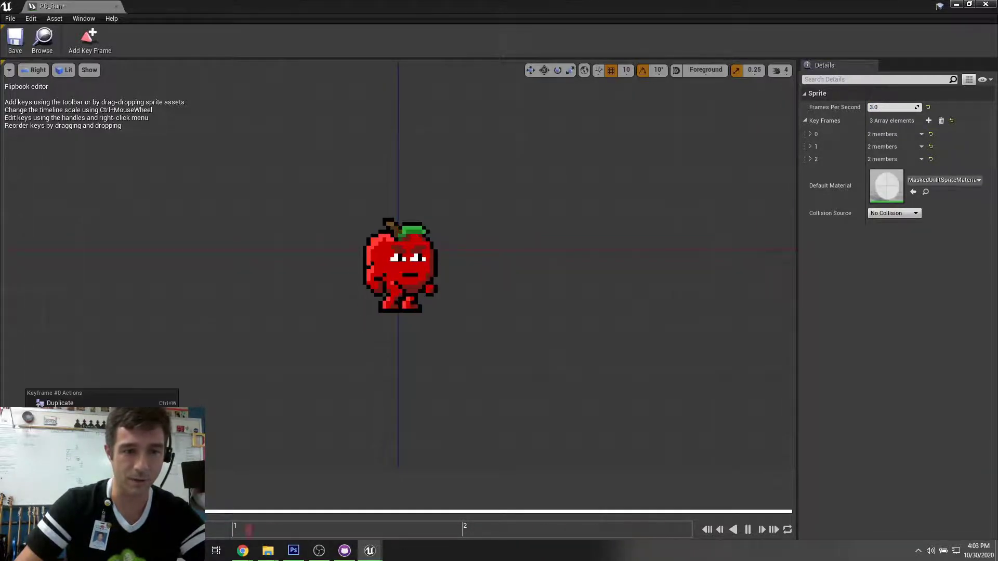
pyautogui.click(260, 463)
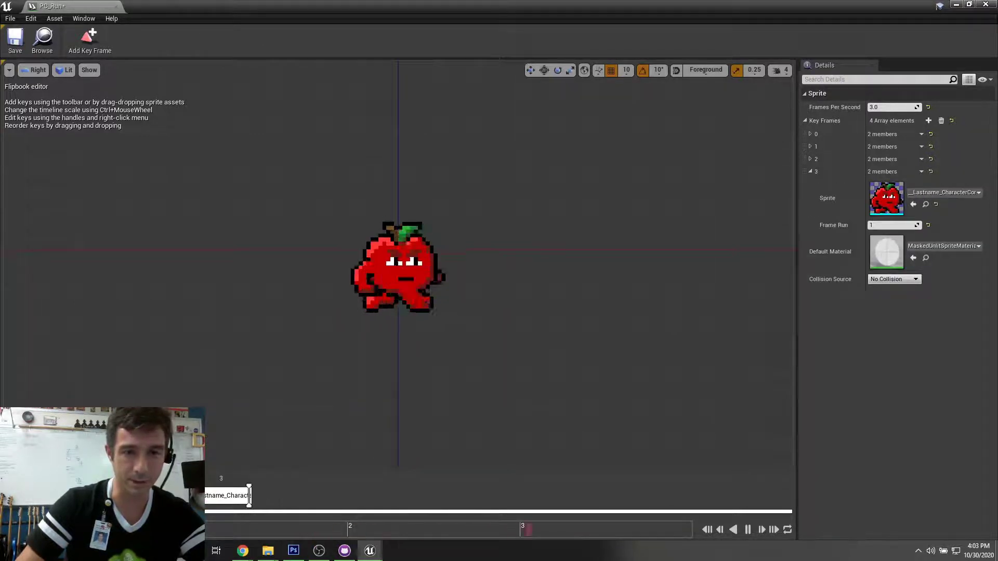
pyautogui.rightClick(249, 494)
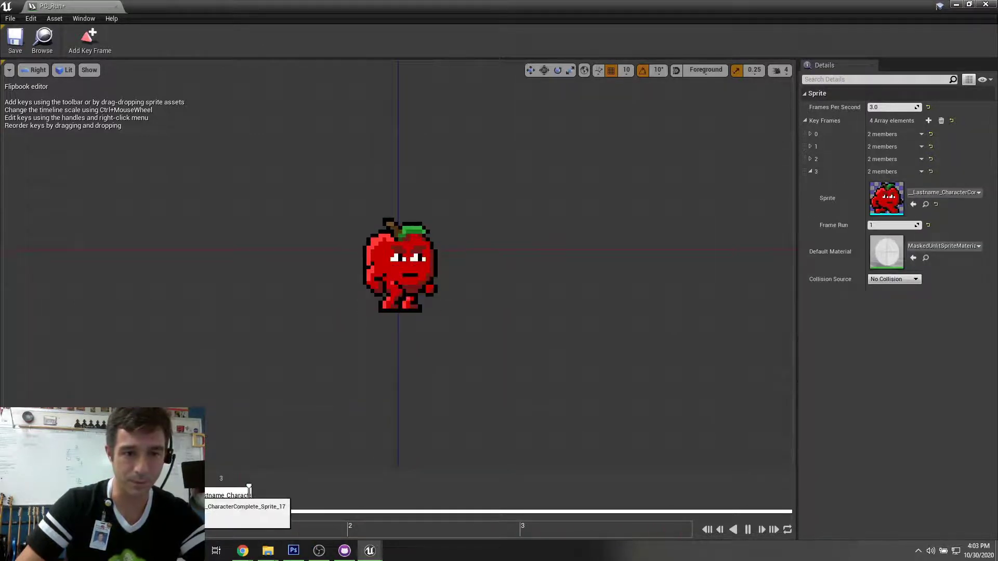
pyautogui.click(229, 509)
pyautogui.hotkey('ctrl', 'z')
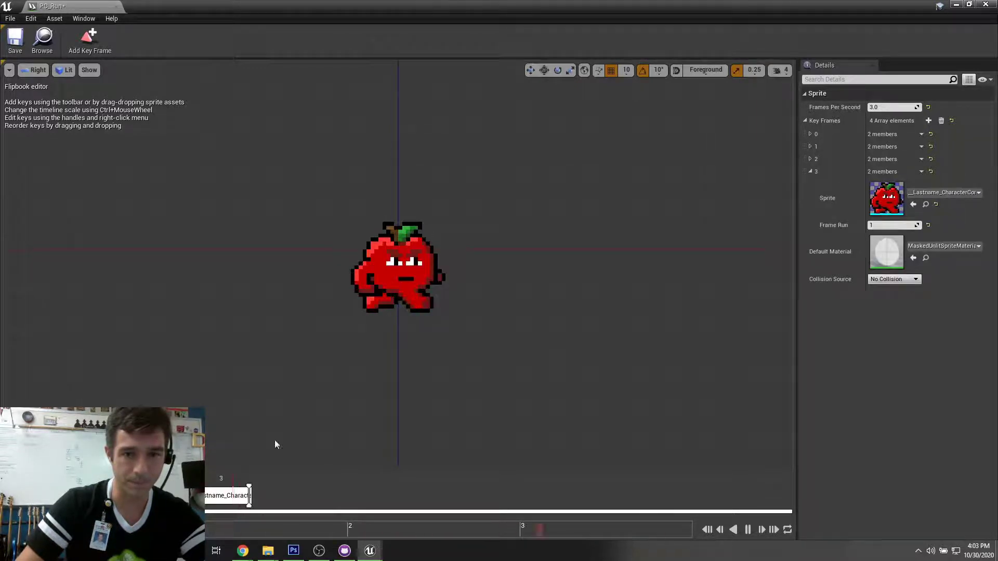
# - Check the sprites of key frames 0 and 1 in PC_Run and delete the duplicated key frame 1 from the timeline
pyautogui.click(809, 135)
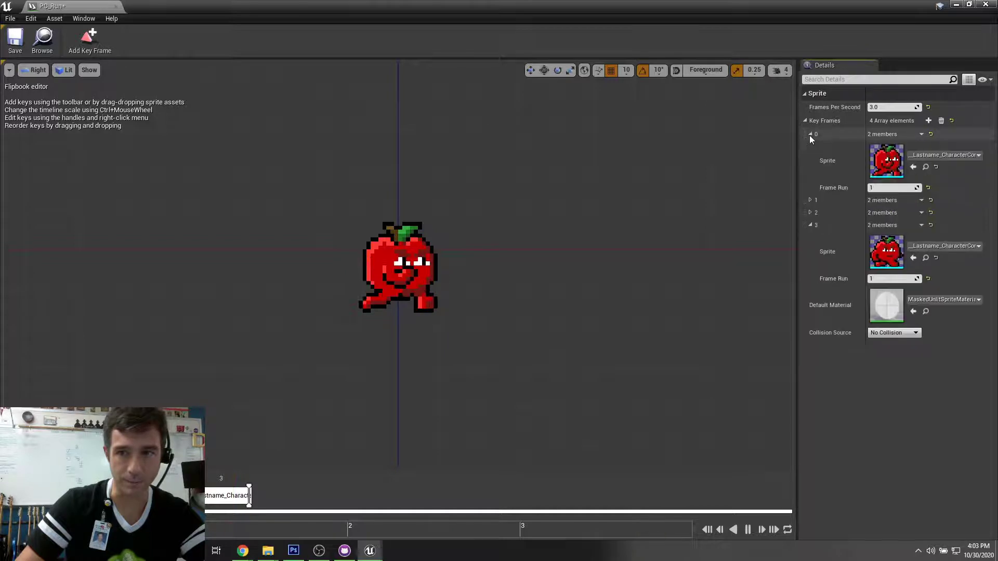
pyautogui.click(810, 200)
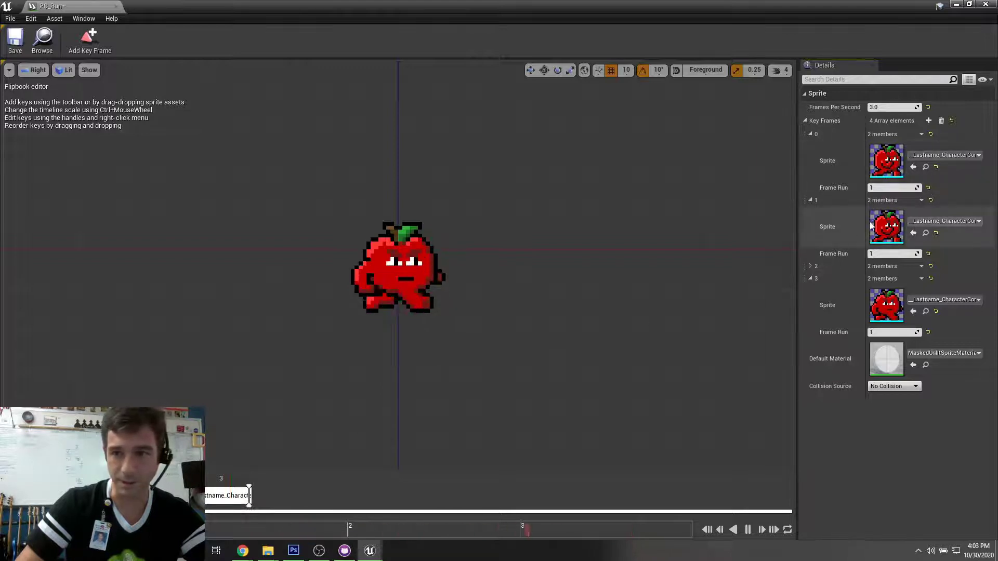
pyautogui.rightClick(851, 226)
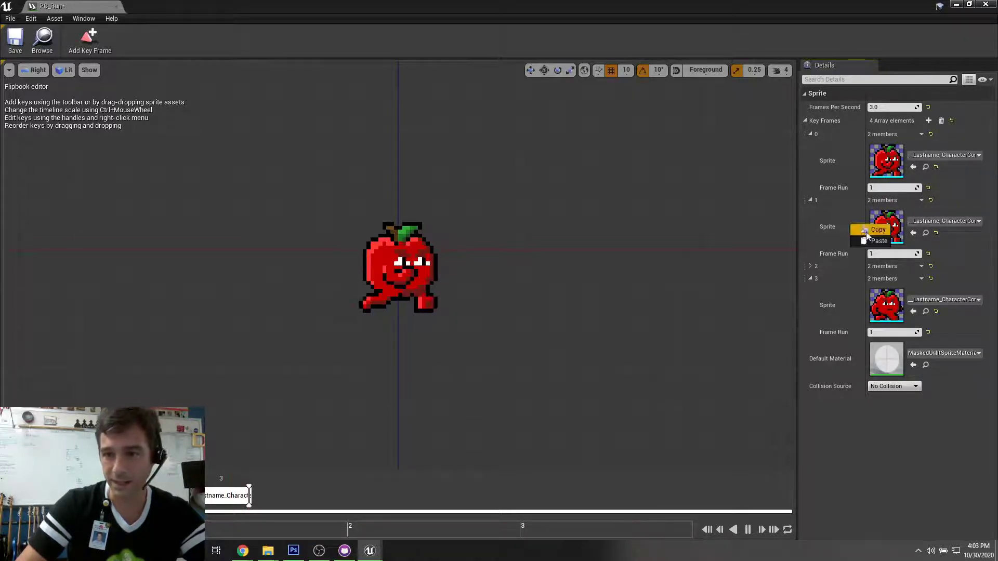
pyautogui.click(876, 229)
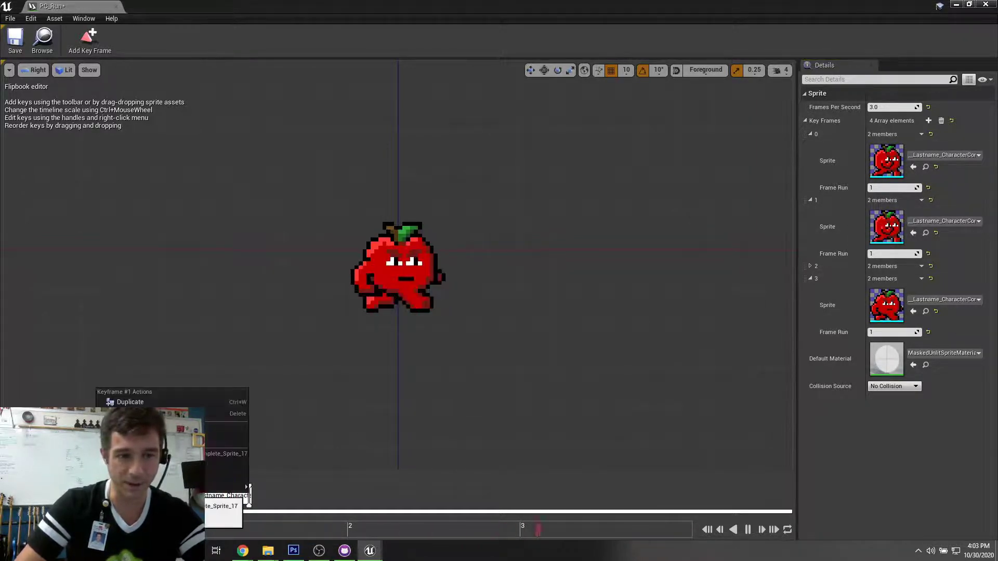
pyautogui.rightClick(241, 501)
pyautogui.click(270, 336)
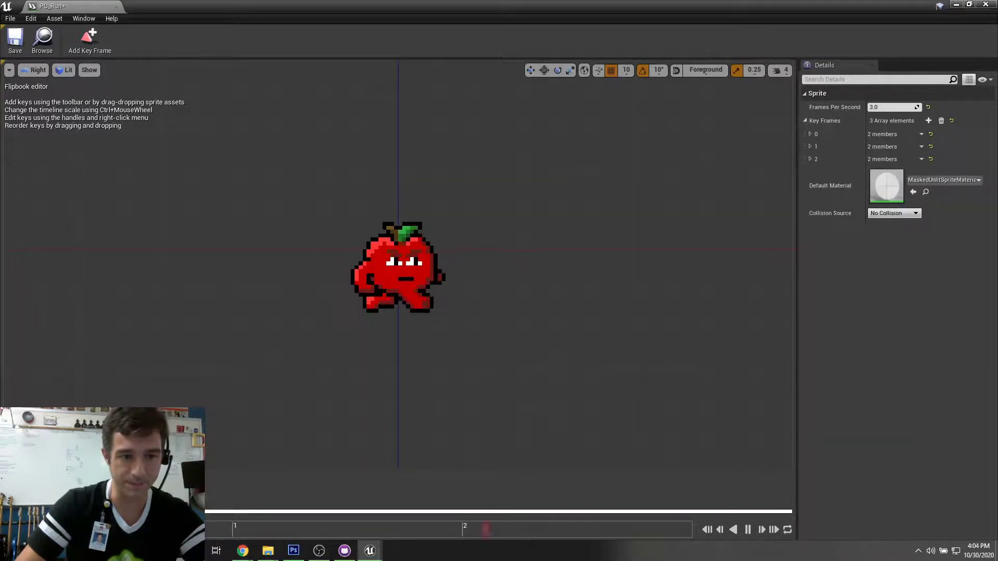
# - Duplicate key frame 1 of PC_Run and move the copy to the end of the timeline
pyautogui.click(810, 134)
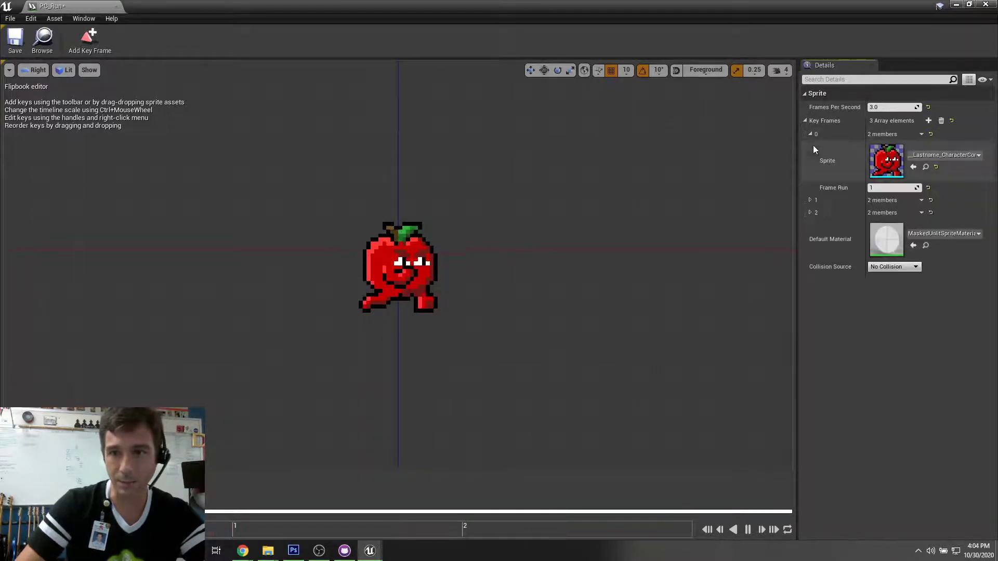
pyautogui.click(810, 200)
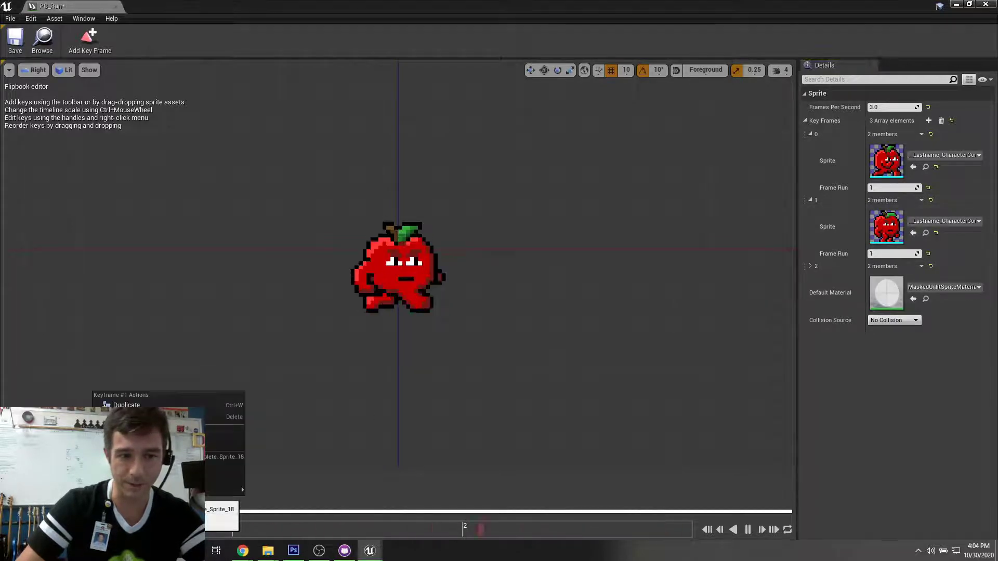
pyautogui.rightClick(245, 525)
pyautogui.click(333, 384)
pyautogui.moveTo(249, 494)
pyautogui.mouseDown()
pyautogui.moveTo(322, 496)
pyautogui.moveTo(261, 494)
pyautogui.mouseUp()
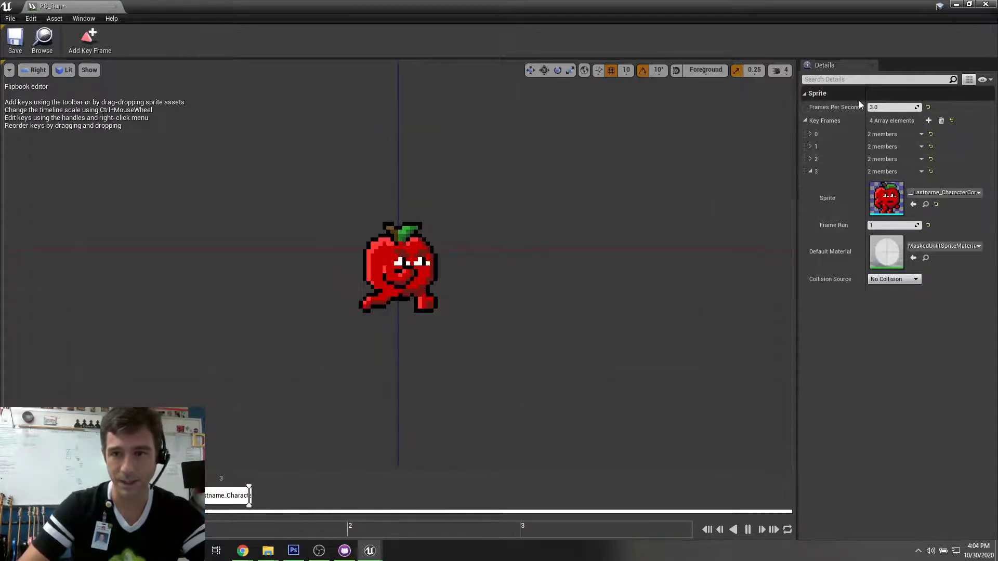
# - Set the PC_Run flipbook to 6 frames per second, and save and close it
pyautogui.click(897, 107)
pyautogui.write('6')
pyautogui.press('Return')
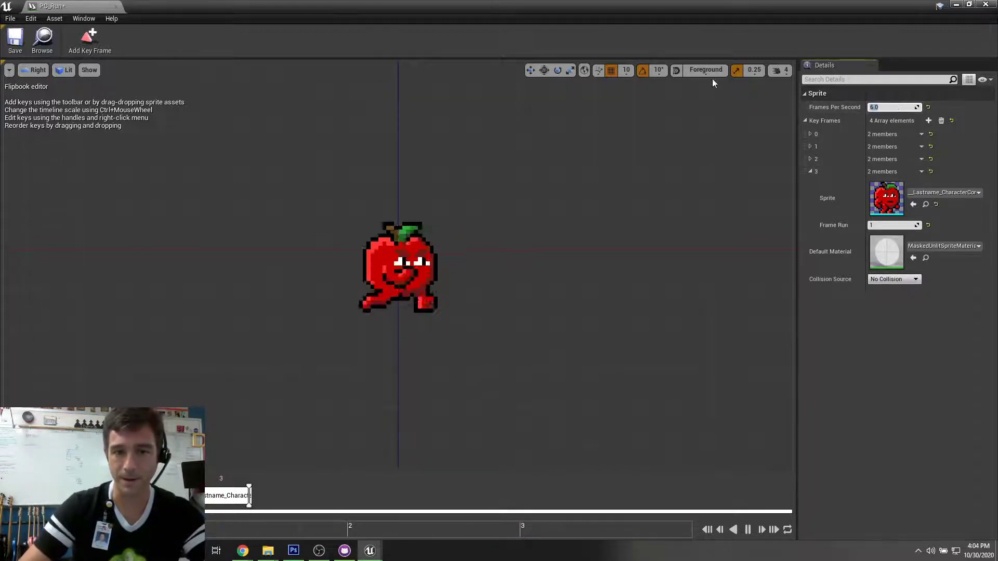
pyautogui.click(14, 44)
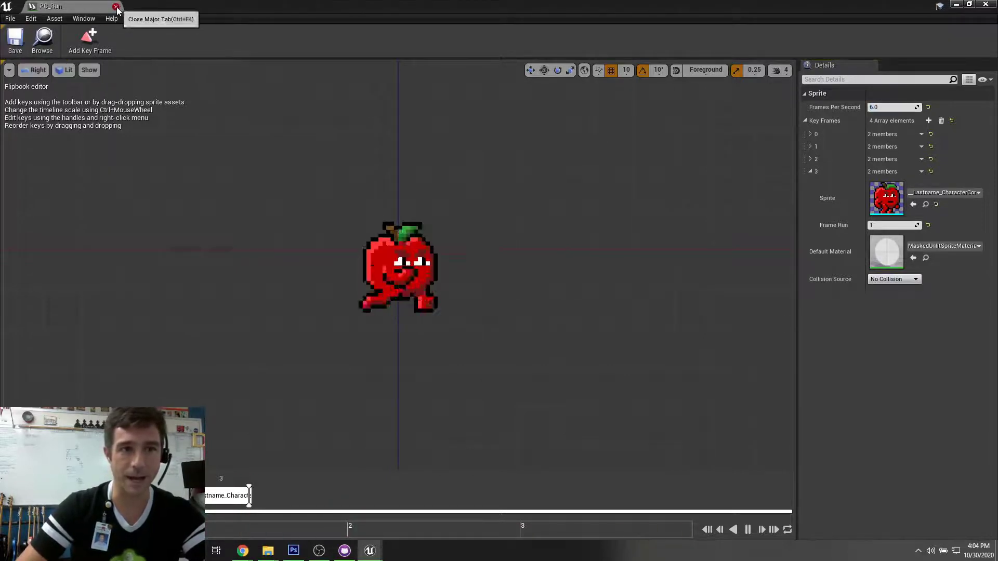
pyautogui.click(116, 6)
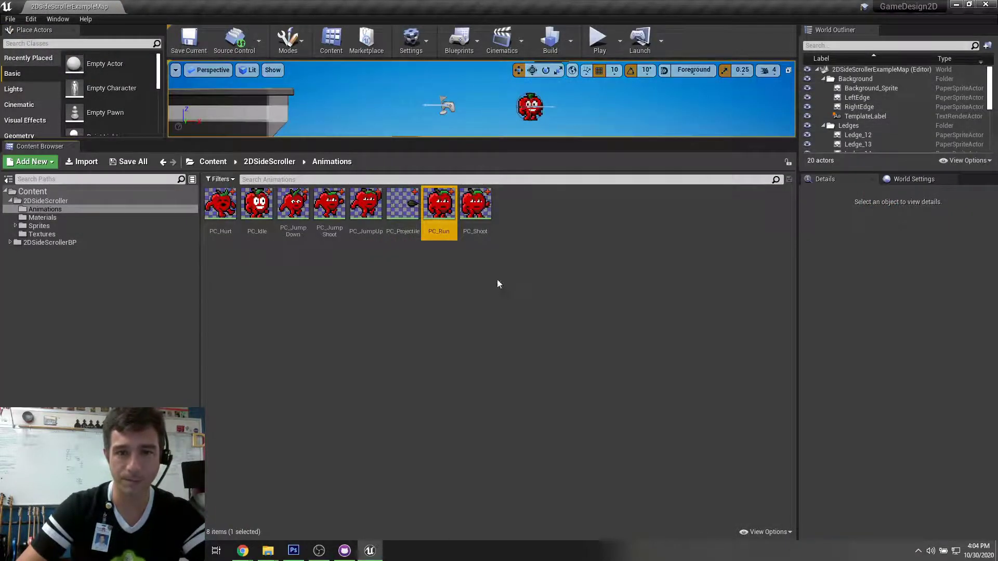
# - Open the PC_Shoot flipbook, set it to 6 frames per second, and save and close it
pyautogui.doubleClick(479, 228)
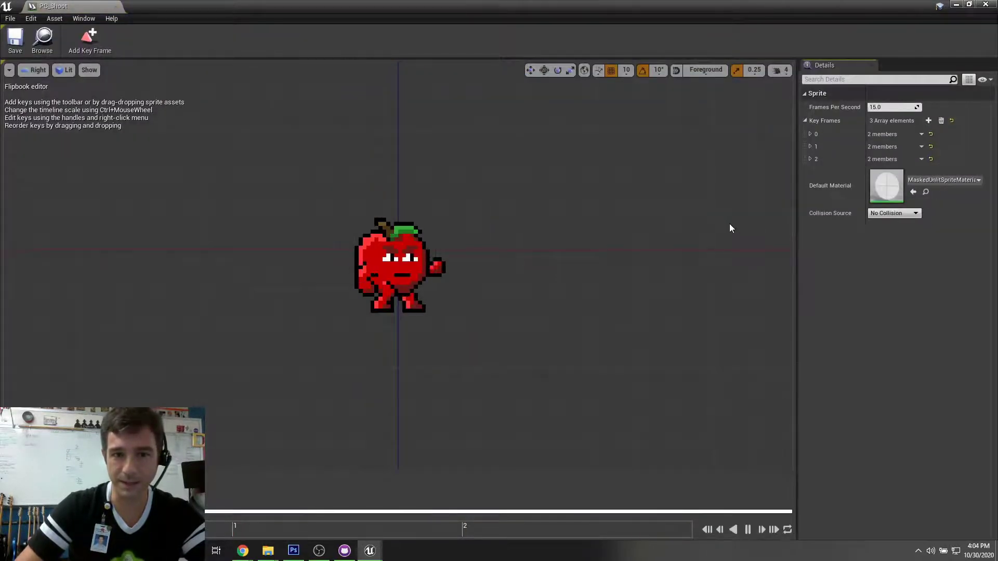
pyautogui.click(884, 106)
pyautogui.write('6')
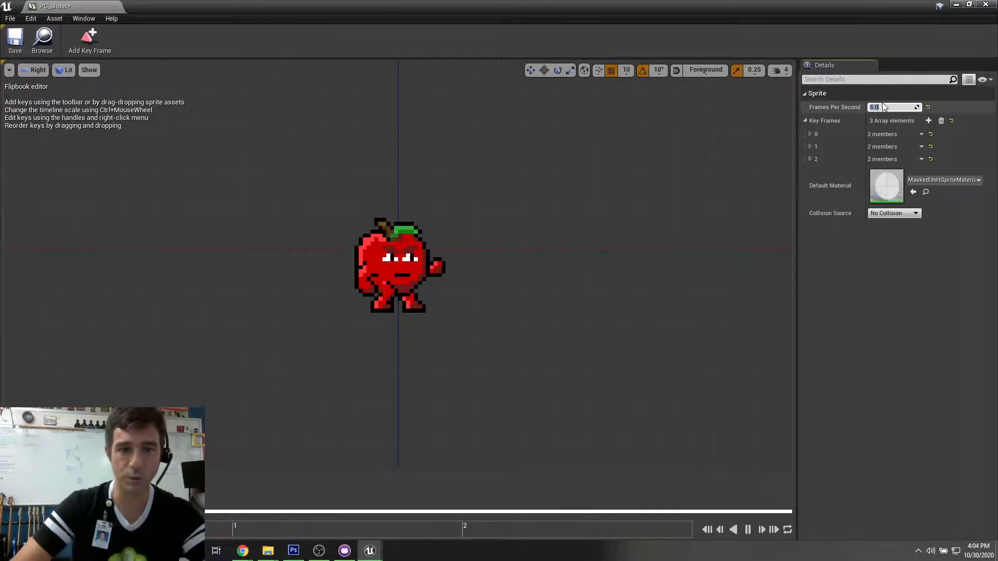
pyautogui.click(15, 40)
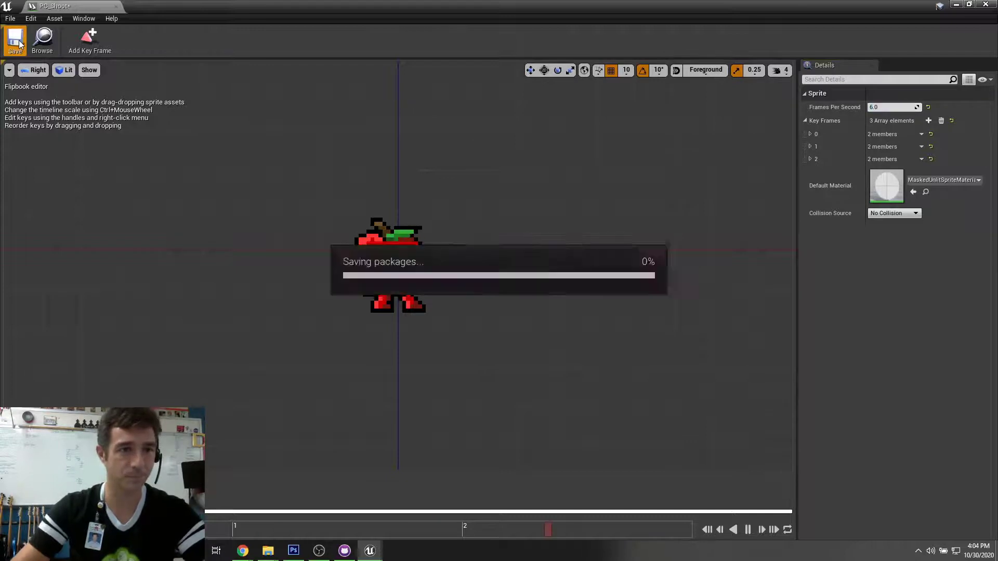
pyautogui.click(115, 6)
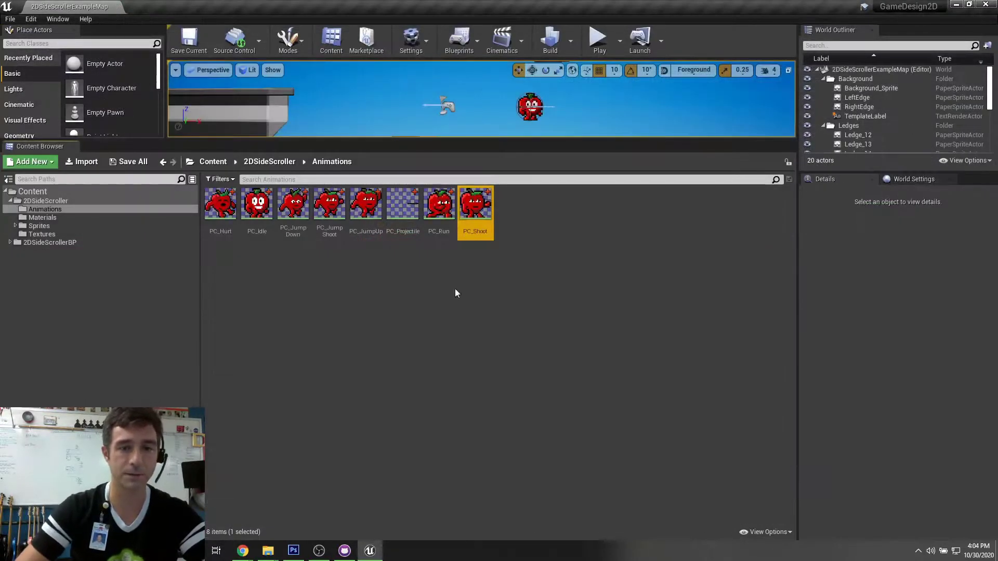
# - Open the Sprites folder and save all unsaved work in the project, including the TileSet2a tile sprites
pyautogui.click(42, 227)
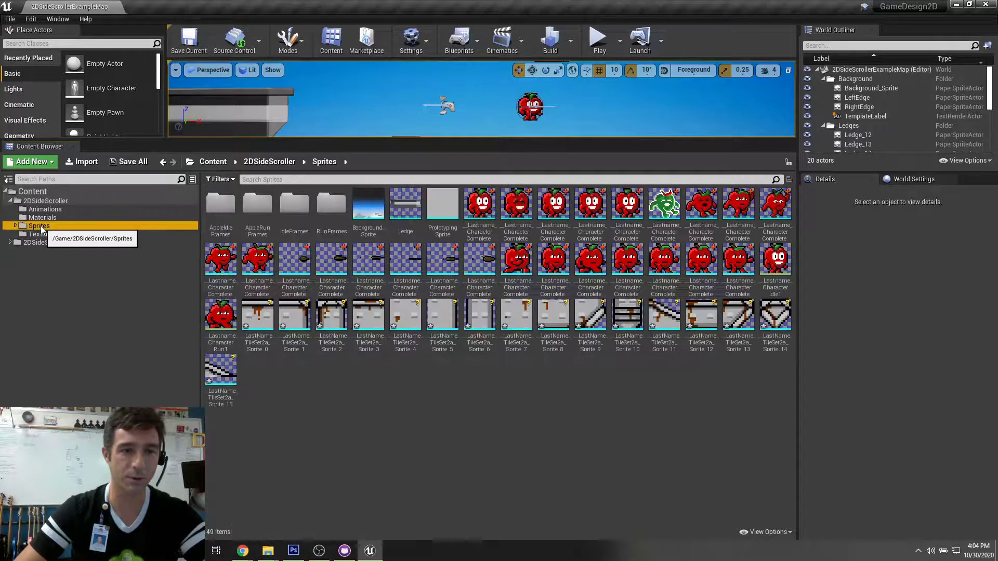
pyautogui.click(263, 310)
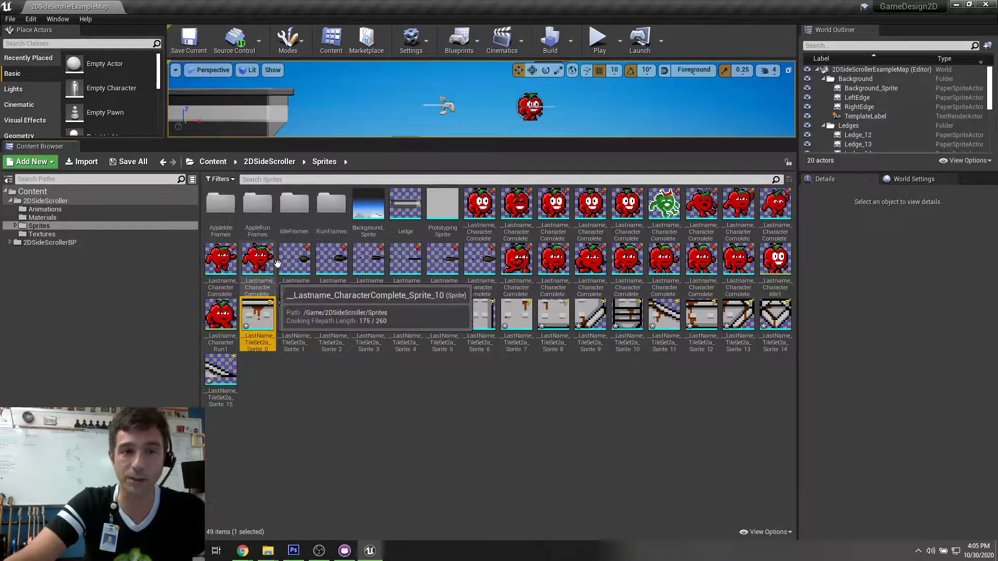
pyautogui.click(208, 54)
pyautogui.click(12, 20)
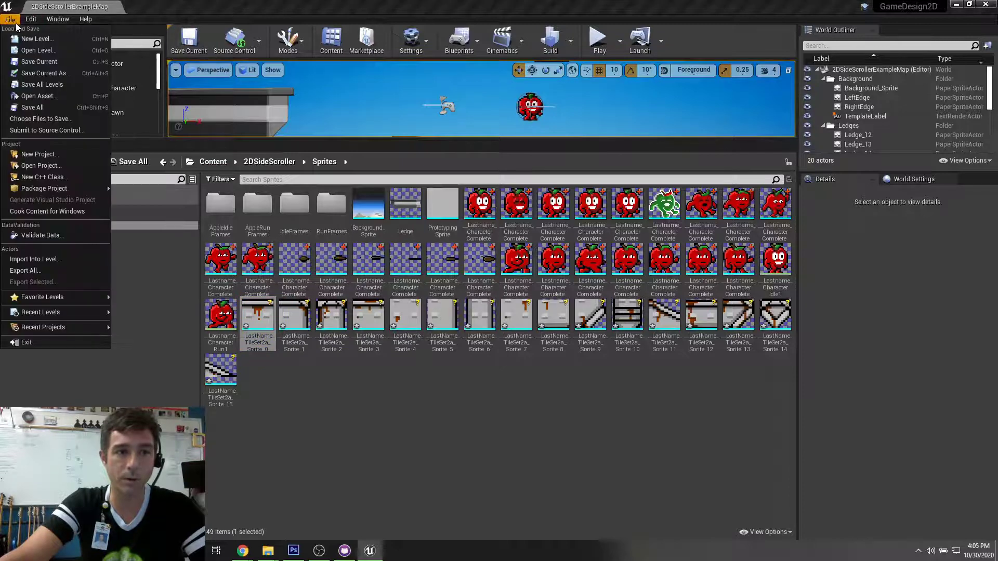
pyautogui.click(29, 84)
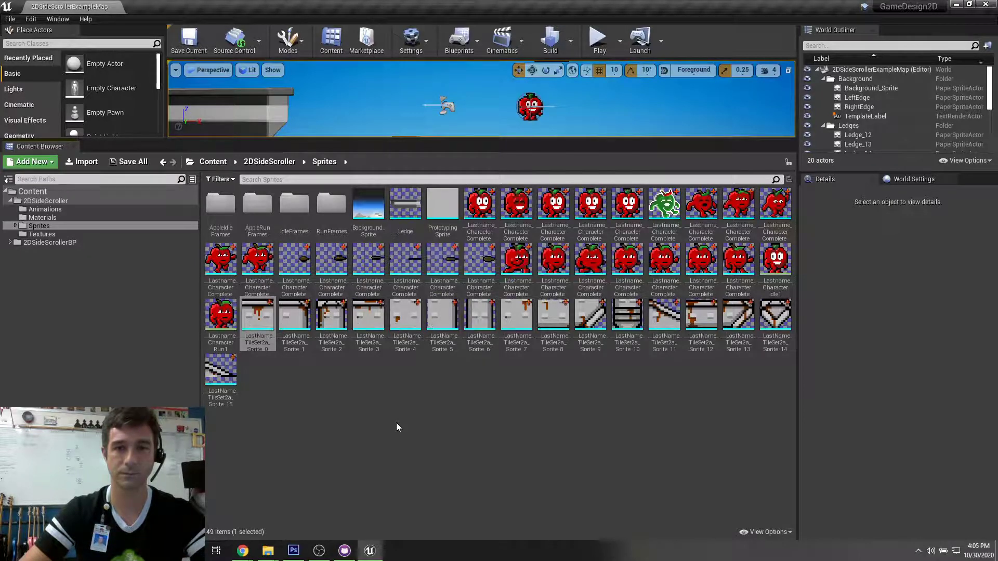
# - Submit all changed files to source control with the changelist description "Added PC animations & Level Sprites"
pyautogui.click(237, 44)
pyautogui.click(235, 46)
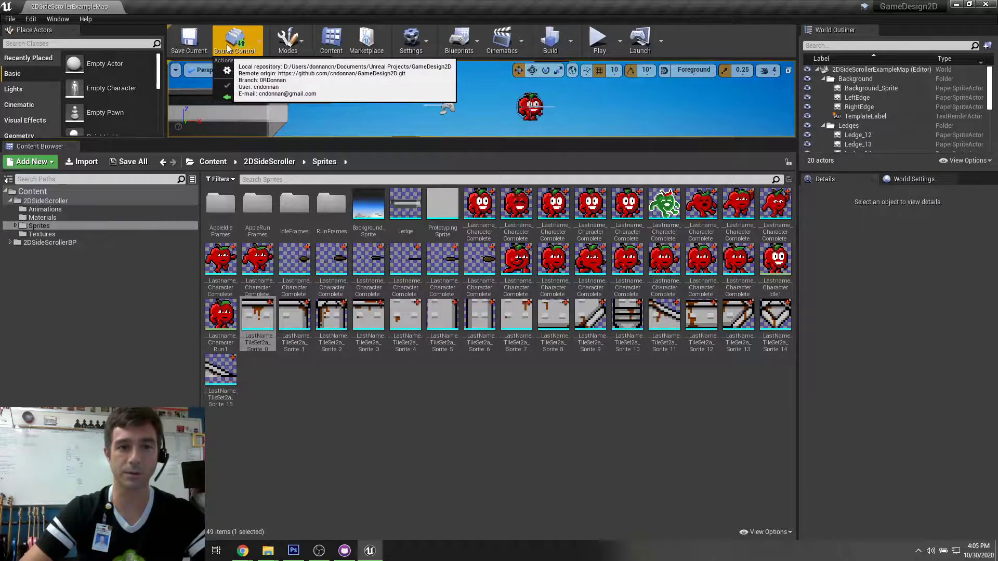
pyautogui.click(260, 38)
pyautogui.click(268, 98)
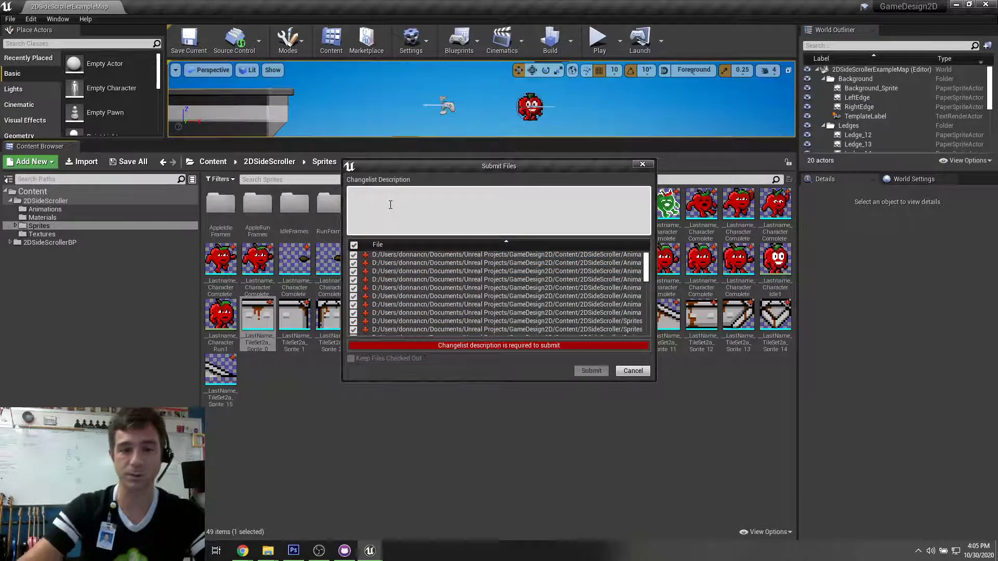
pyautogui.write('Add')
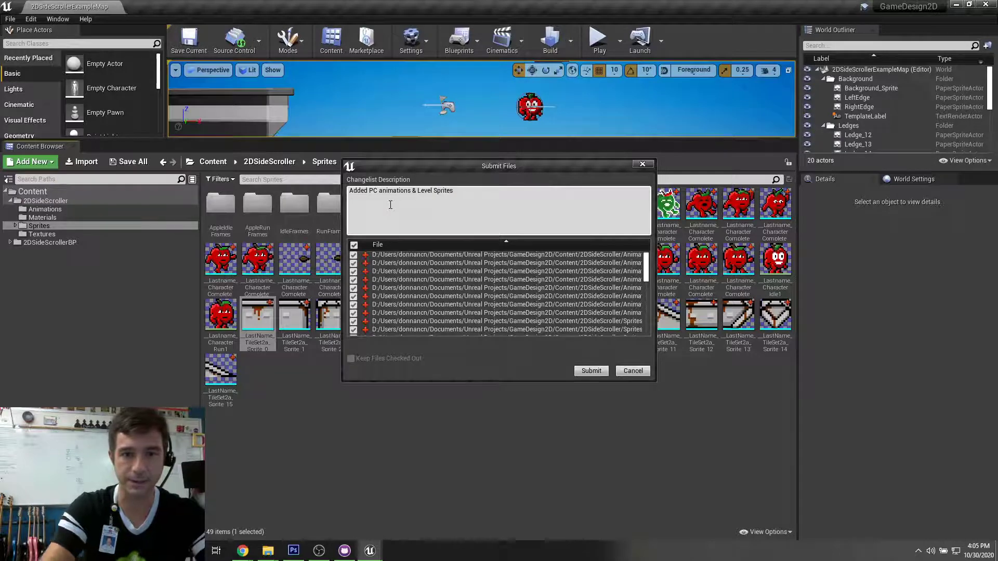
pyautogui.click(591, 371)
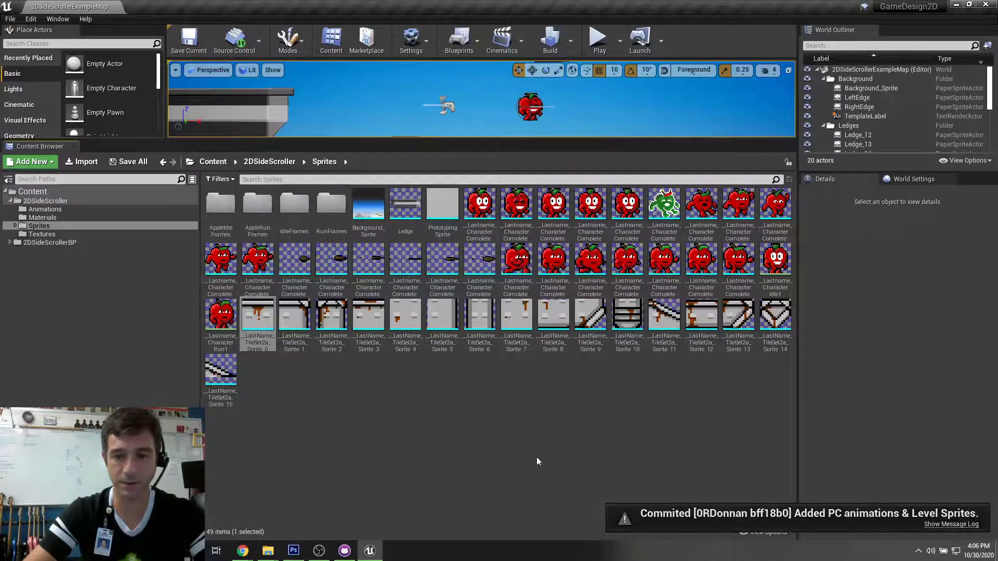
# - Switch to GitHub Desktop and push the local GameDesign2D commit to origin
pyautogui.click(345, 550)
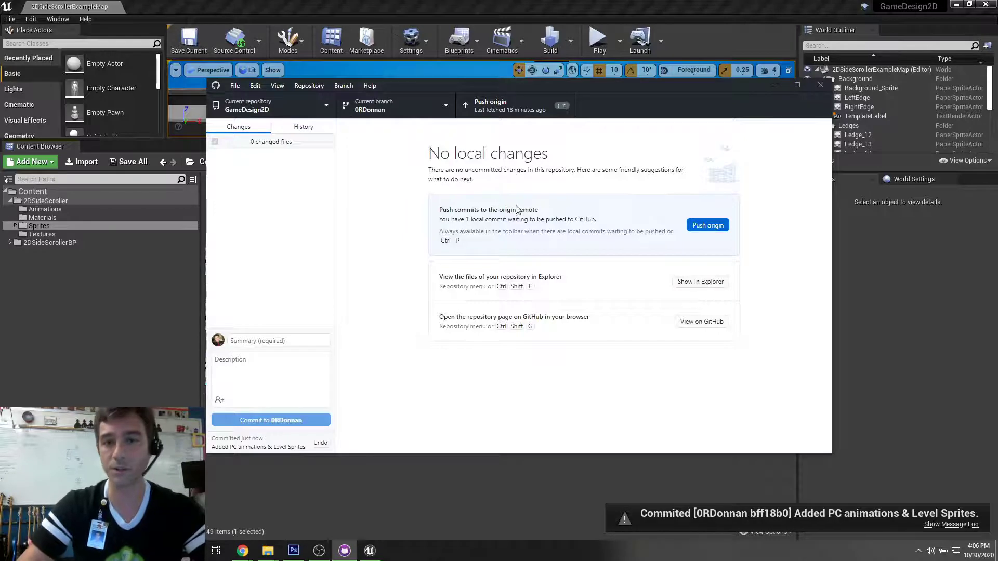
pyautogui.click(714, 225)
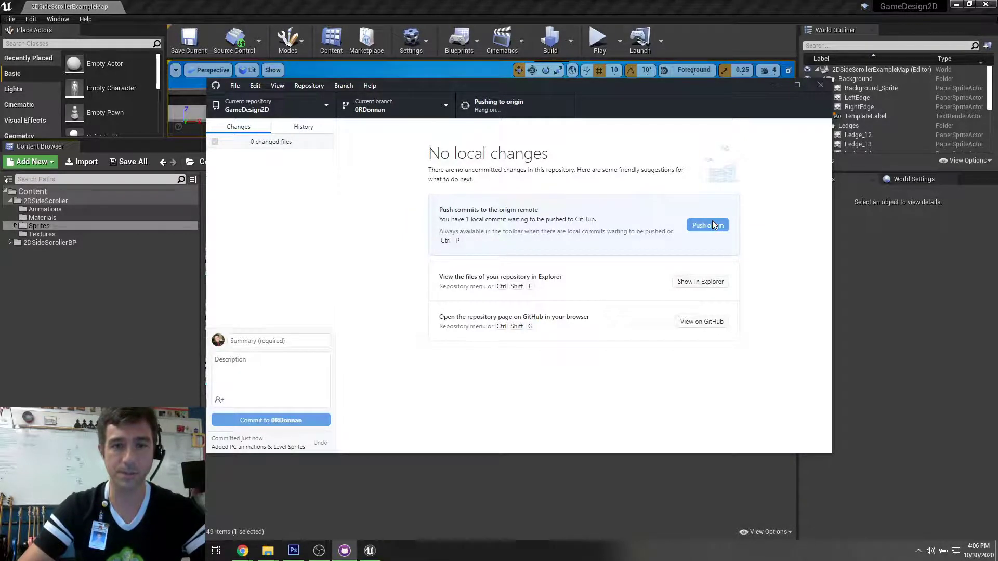